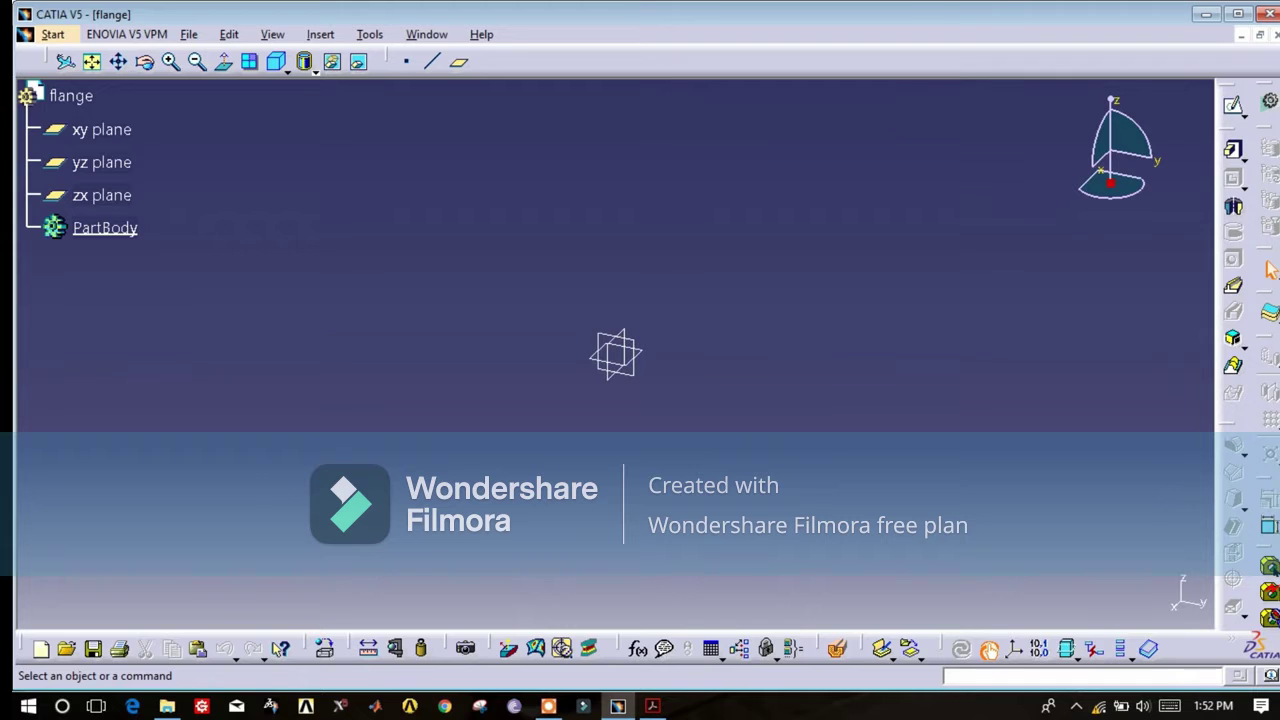
# Sketch a closed L-shaped profile on the xy plane, about 91 mm long and 14 mm wide at its upright leg, with that leg on the vertical axis
pyautogui.click(124, 134)
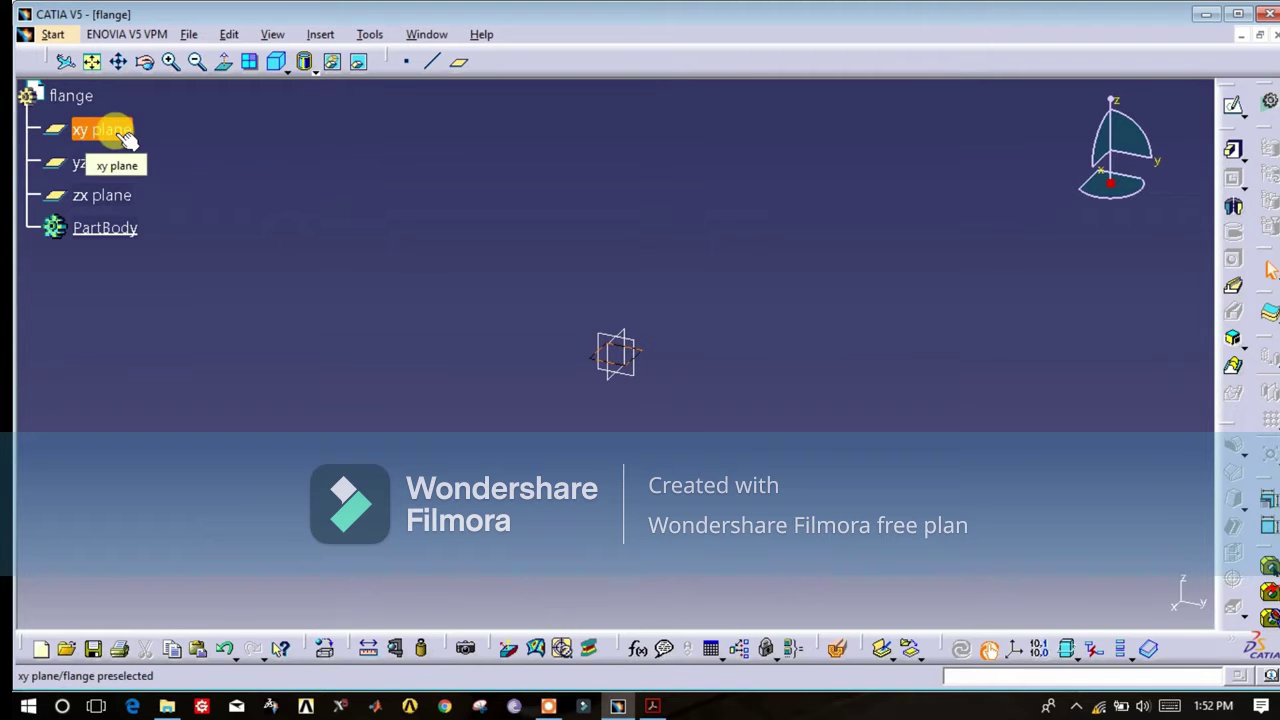
pyautogui.click(1233, 112)
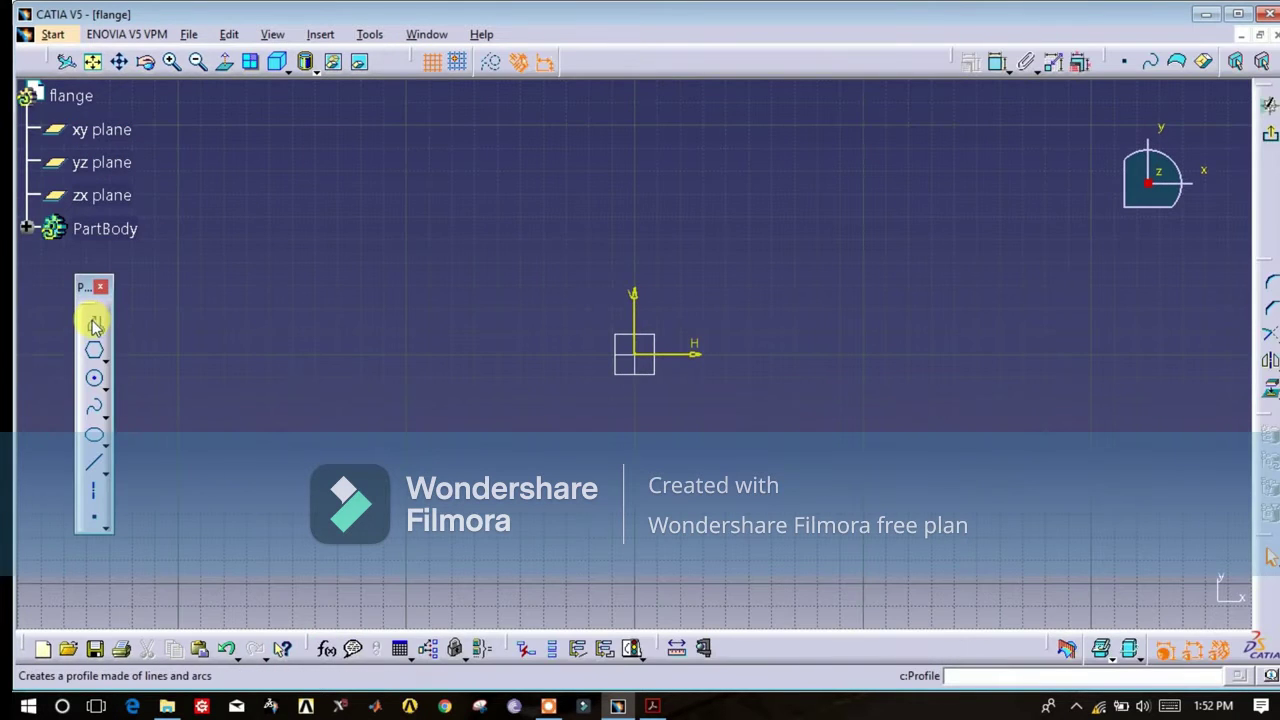
pyautogui.click(93, 325)
pyautogui.click(421, 304)
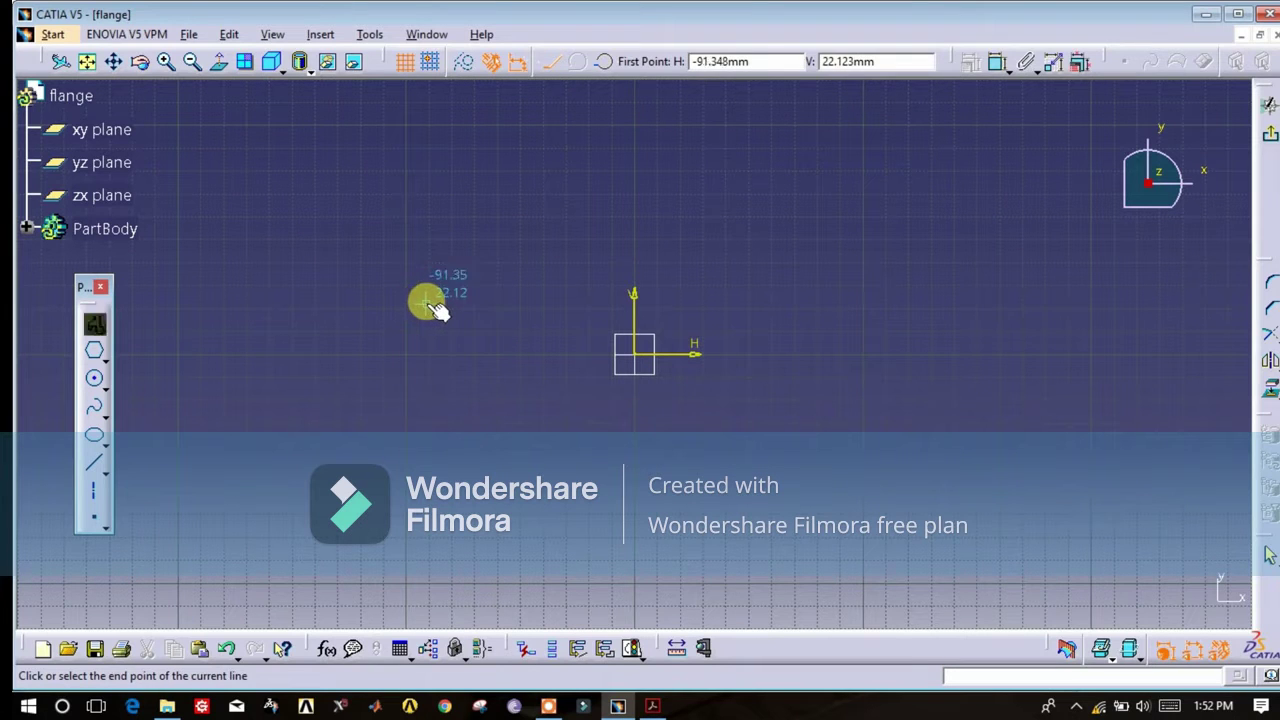
pyautogui.click(636, 303)
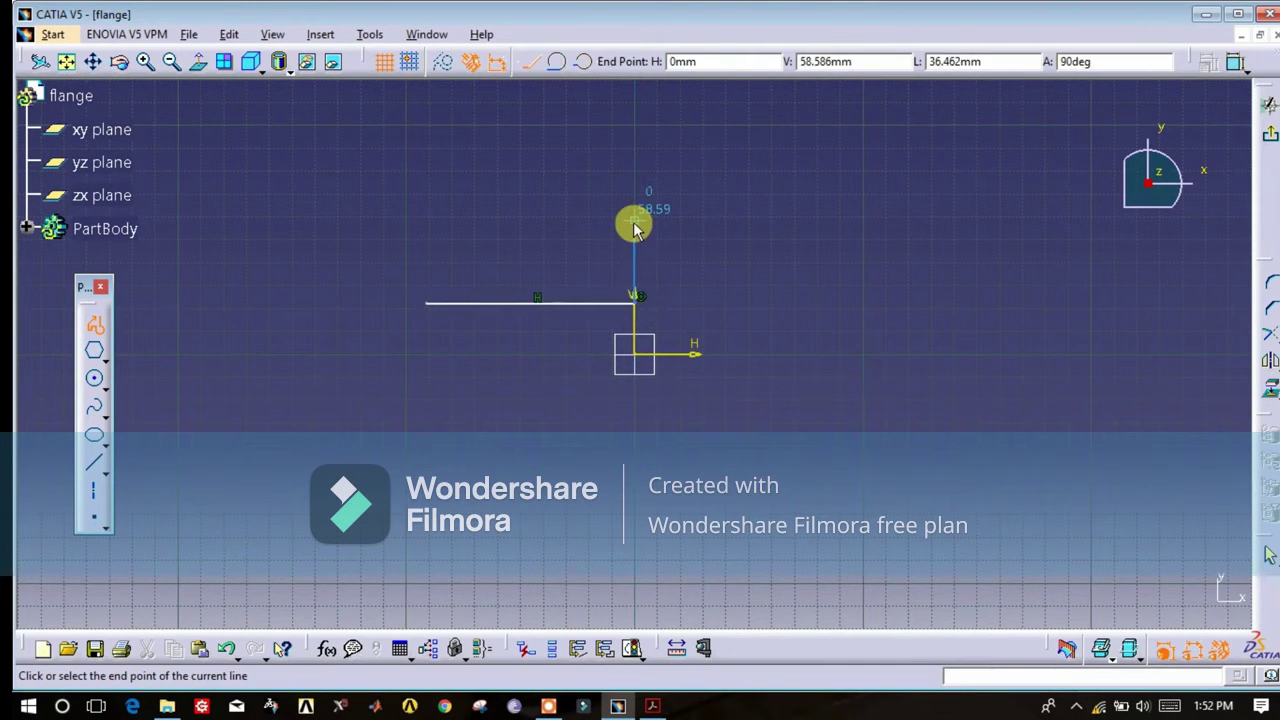
pyautogui.click(602, 218)
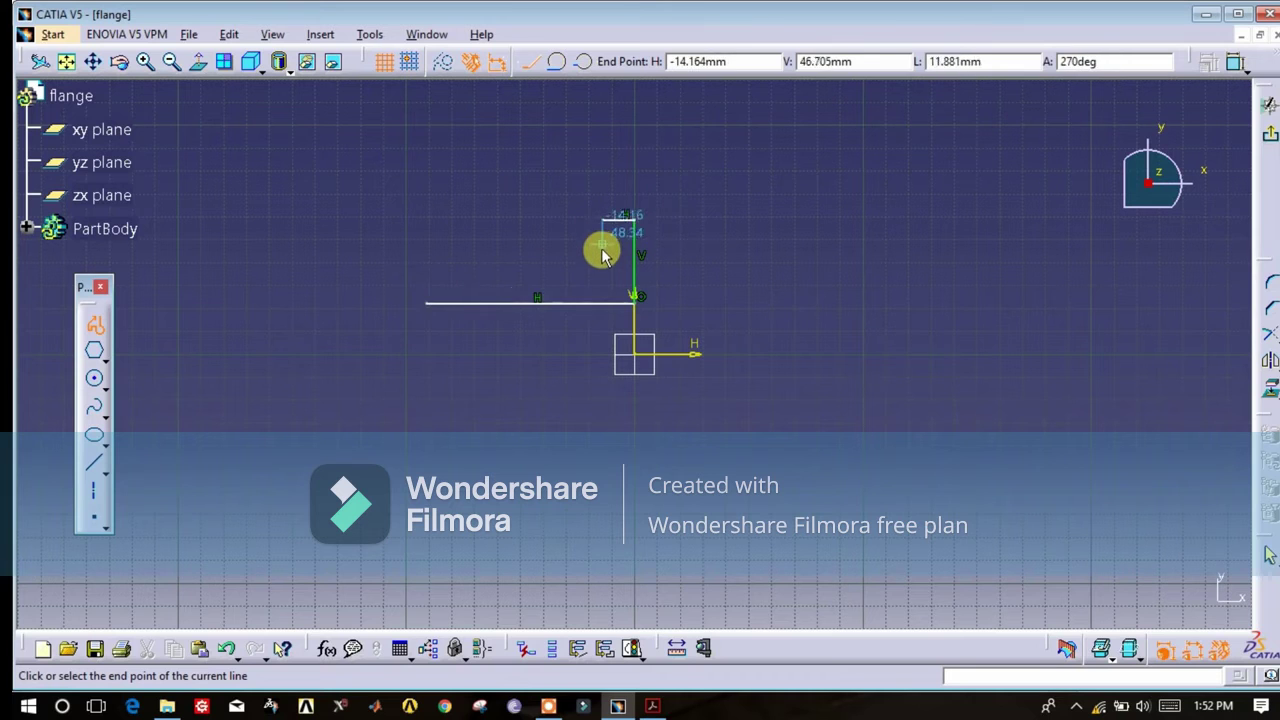
pyautogui.click(602, 266)
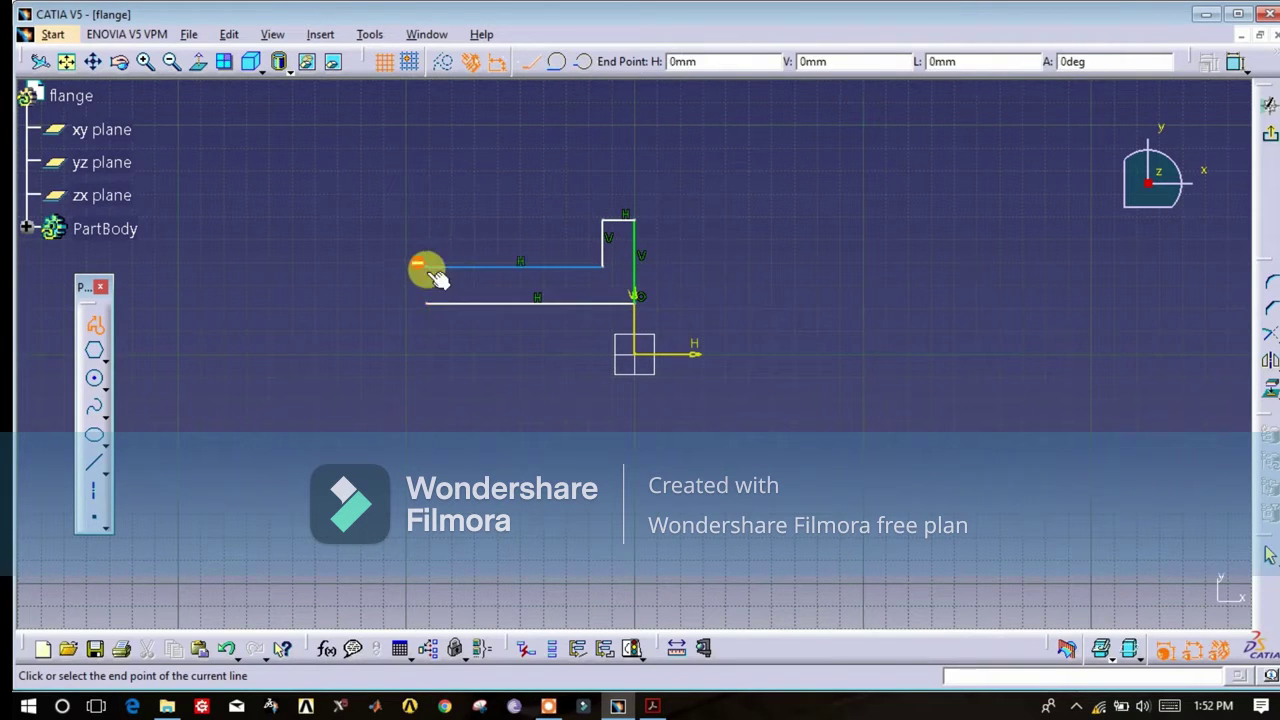
pyautogui.click(427, 266)
pyautogui.click(427, 300)
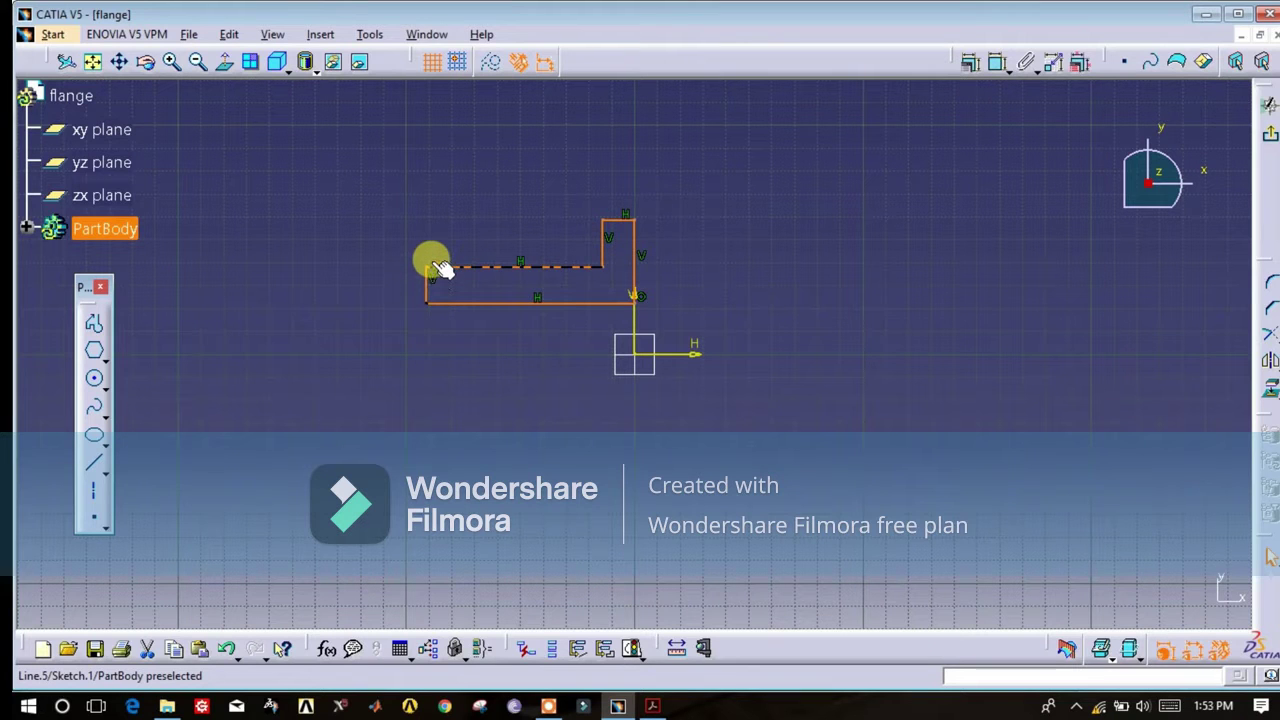
pyautogui.doubleClick(440, 268)
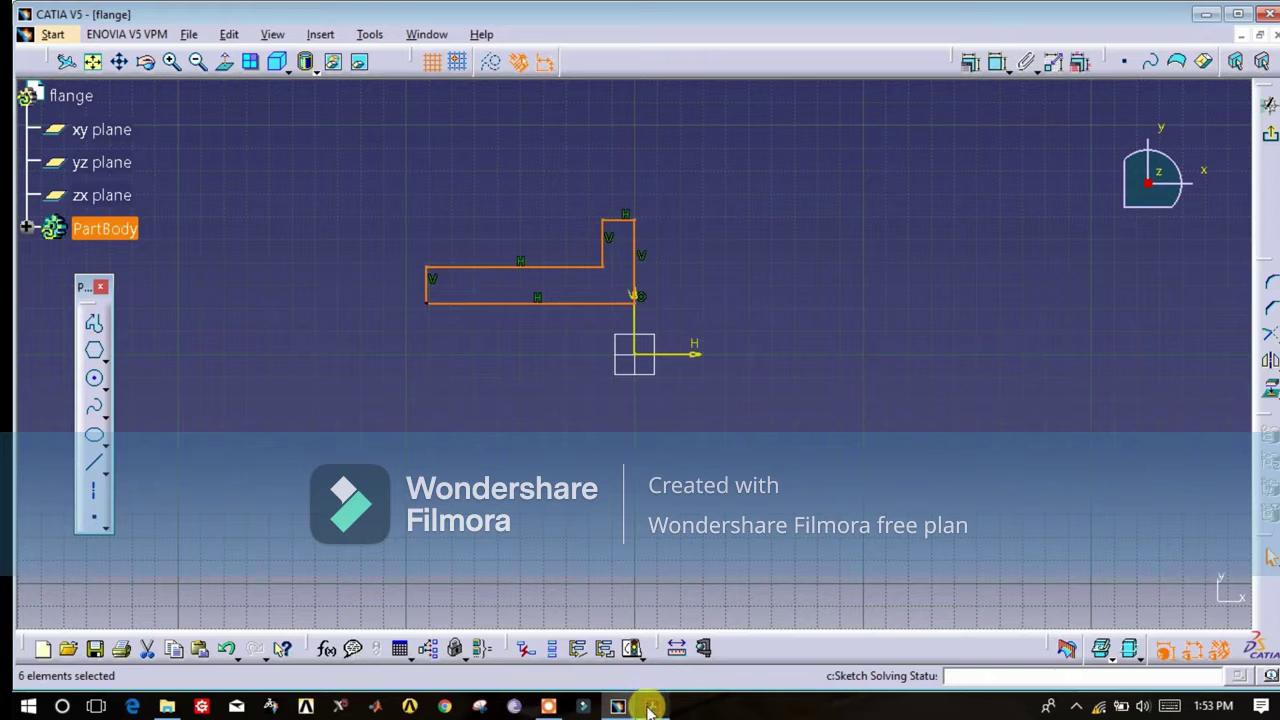
# Dimension the short top edge of the profile's upright leg and set its length to 25 mm
pyautogui.click(996, 62)
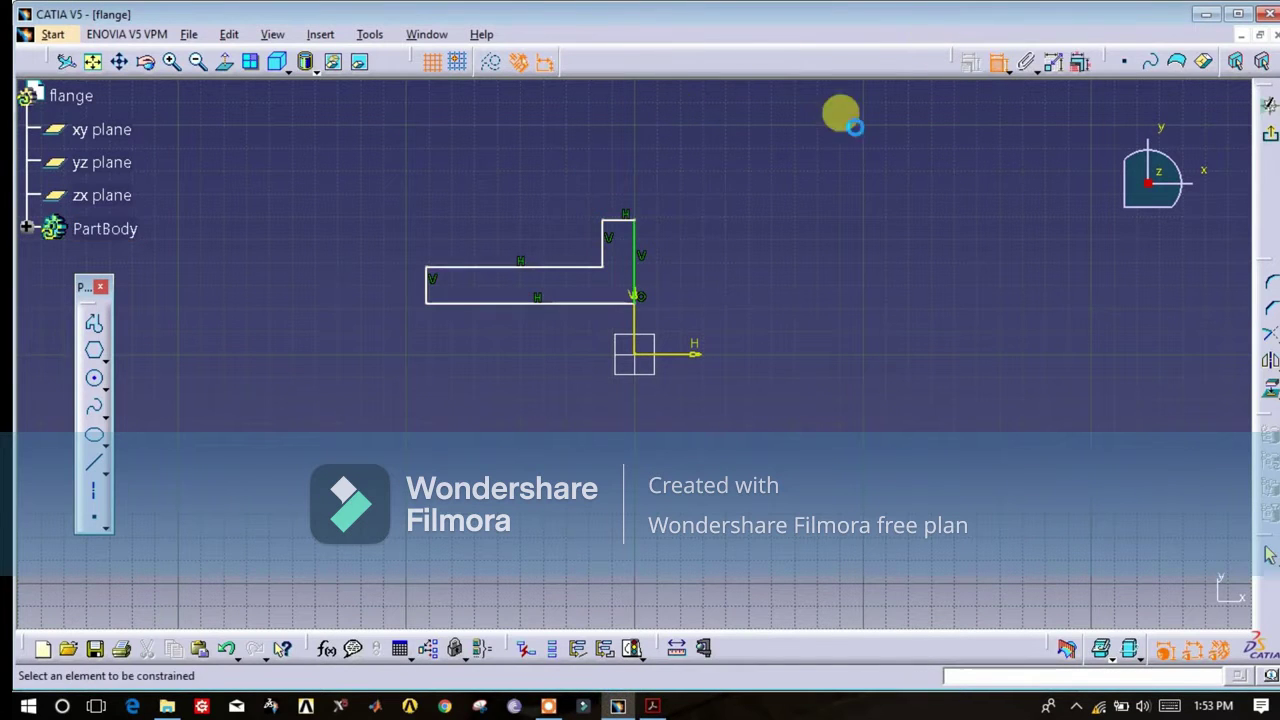
pyautogui.click(620, 217)
pyautogui.click(626, 176)
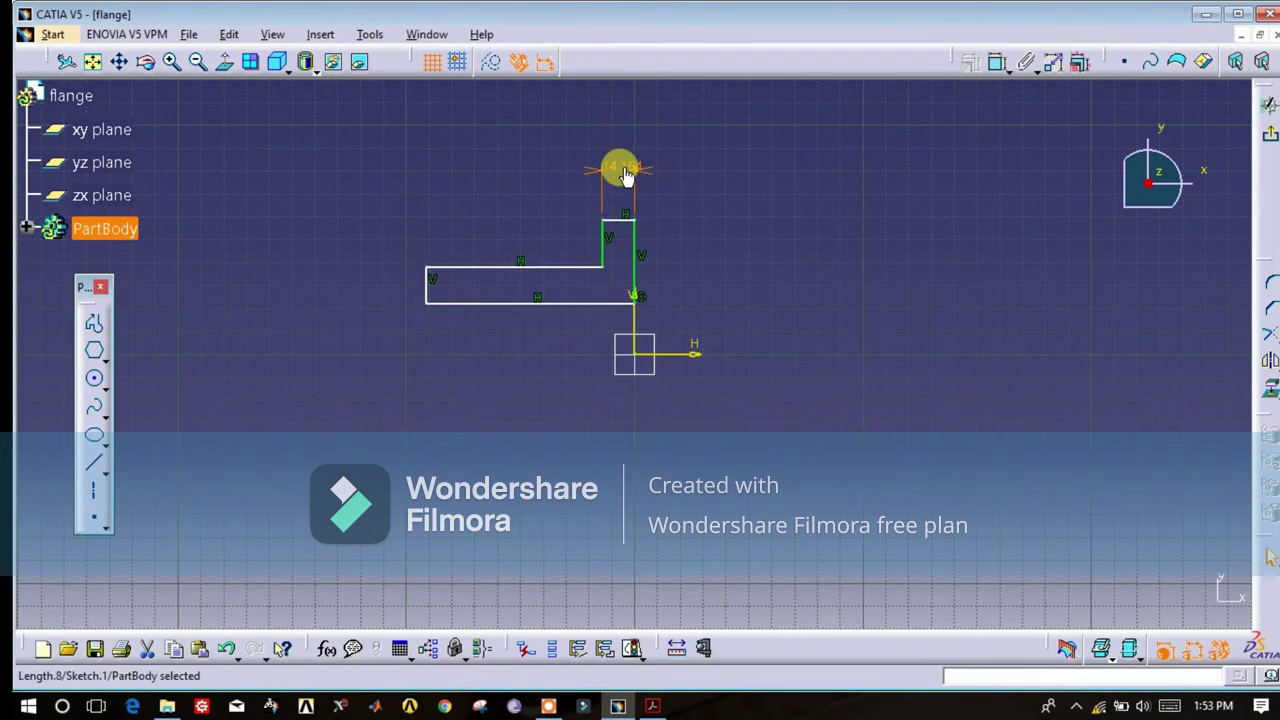
pyautogui.doubleClick(624, 174)
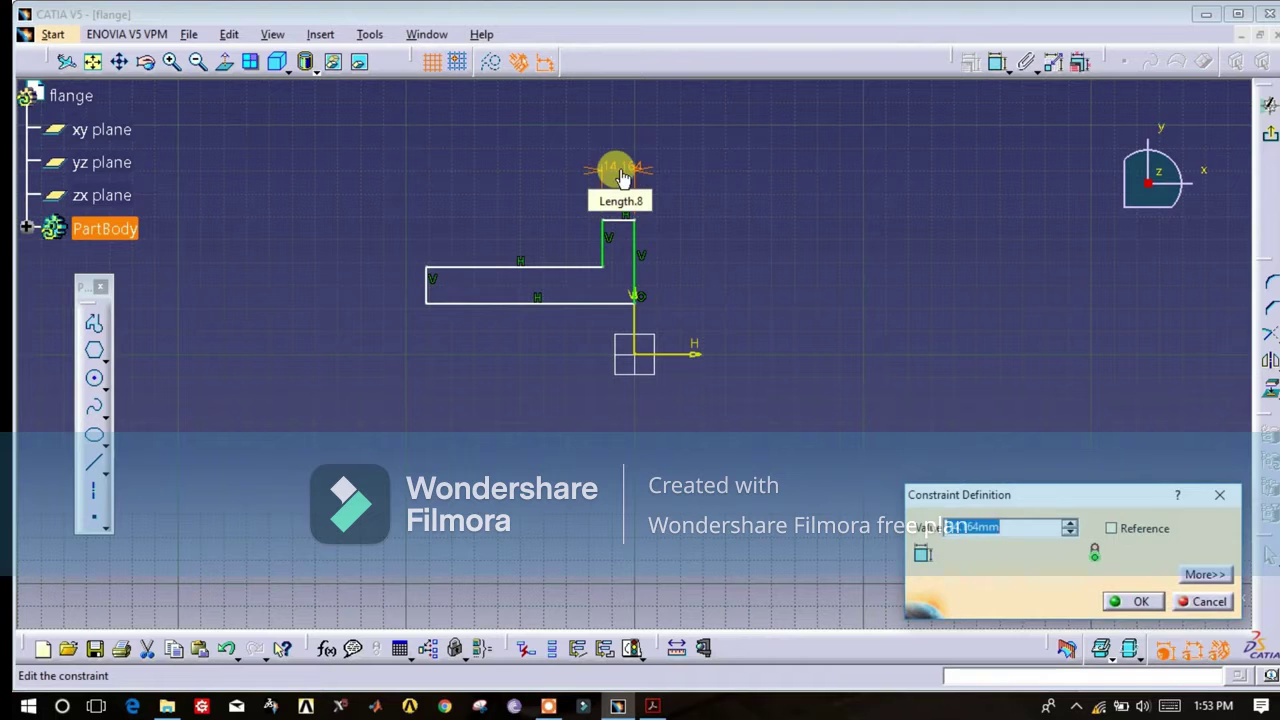
pyautogui.write('25')
pyautogui.press('Return')
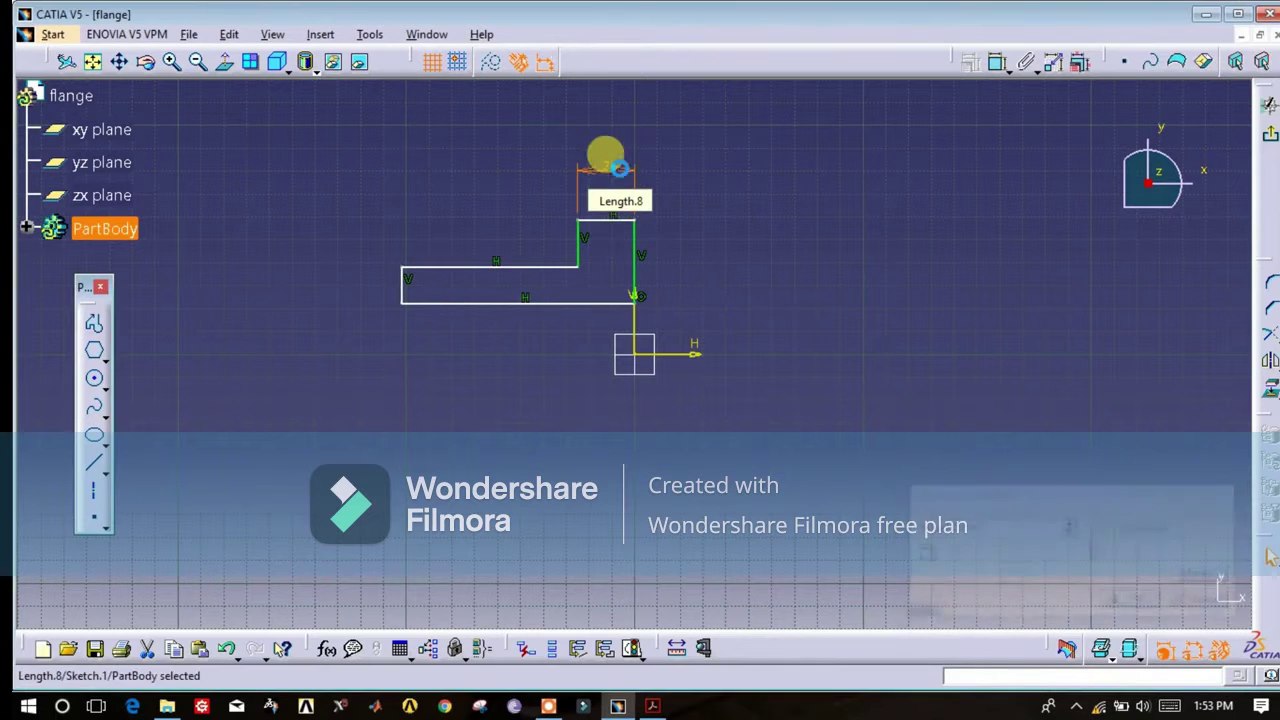
# Dimension the profile's long bottom edge and set its length to 150 mm
pyautogui.click(997, 63)
pyautogui.click(451, 304)
pyautogui.click(440, 351)
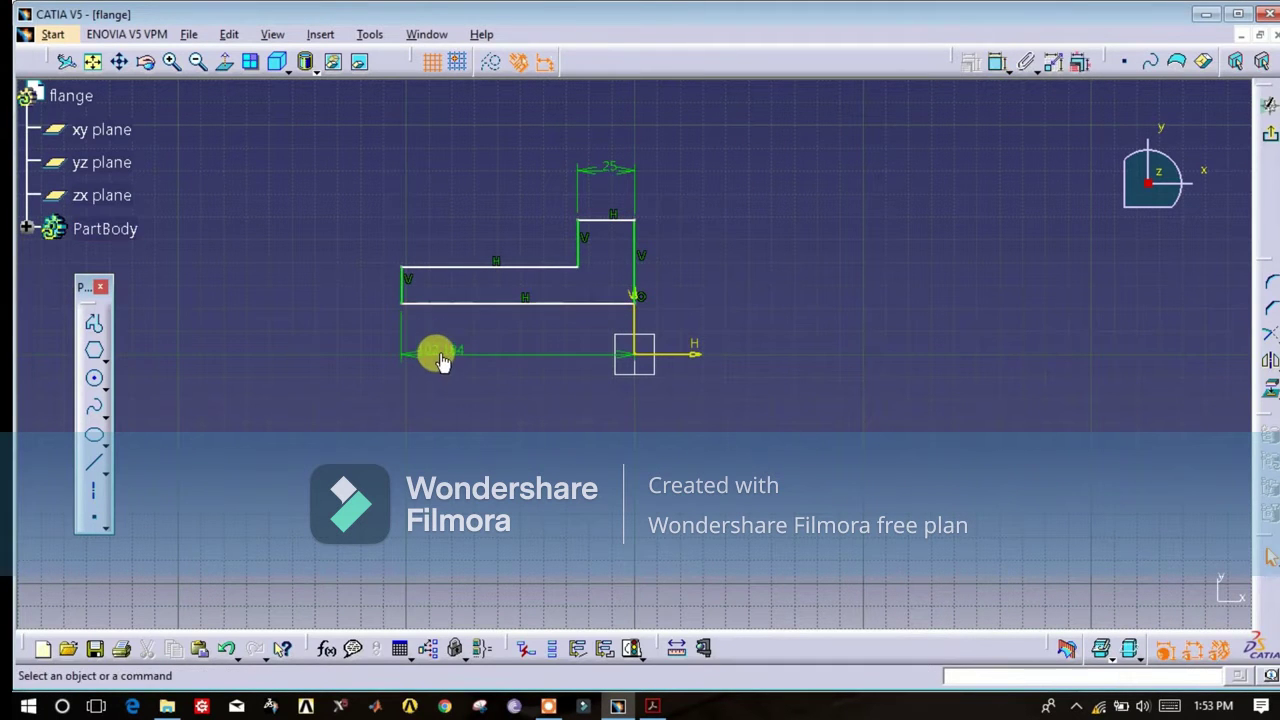
pyautogui.doubleClick(440, 350)
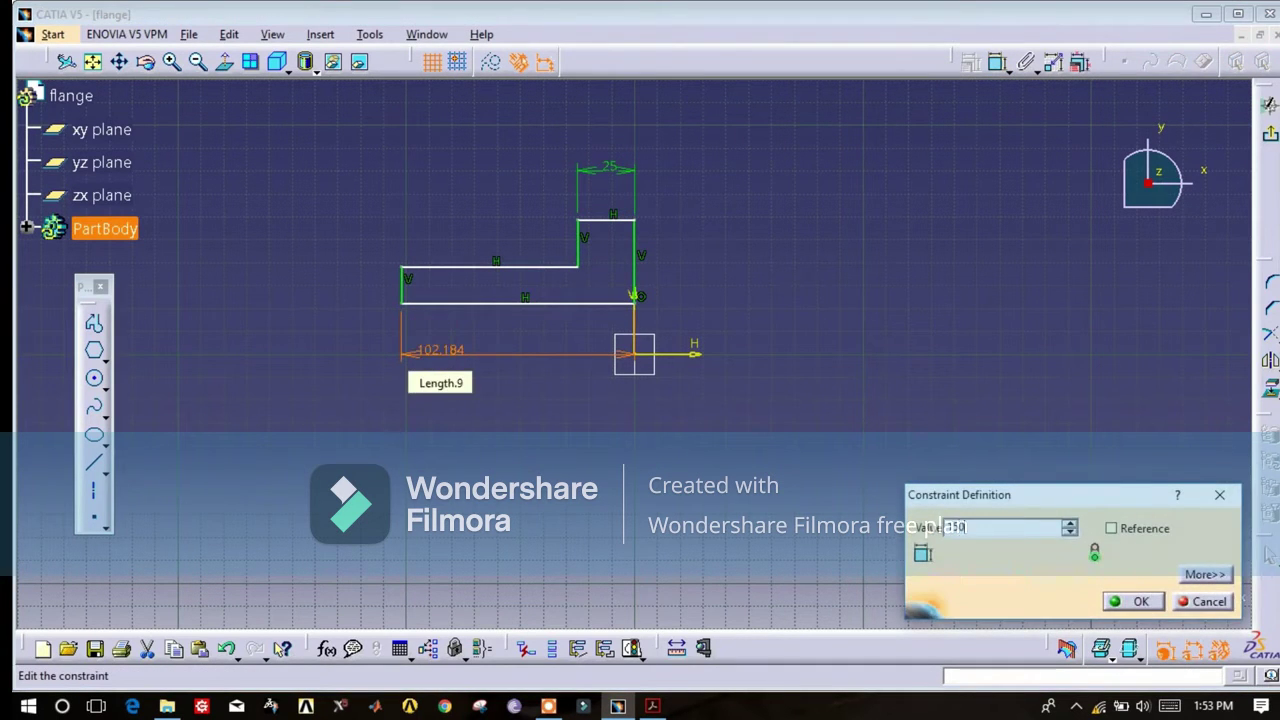
pyautogui.click(1136, 601)
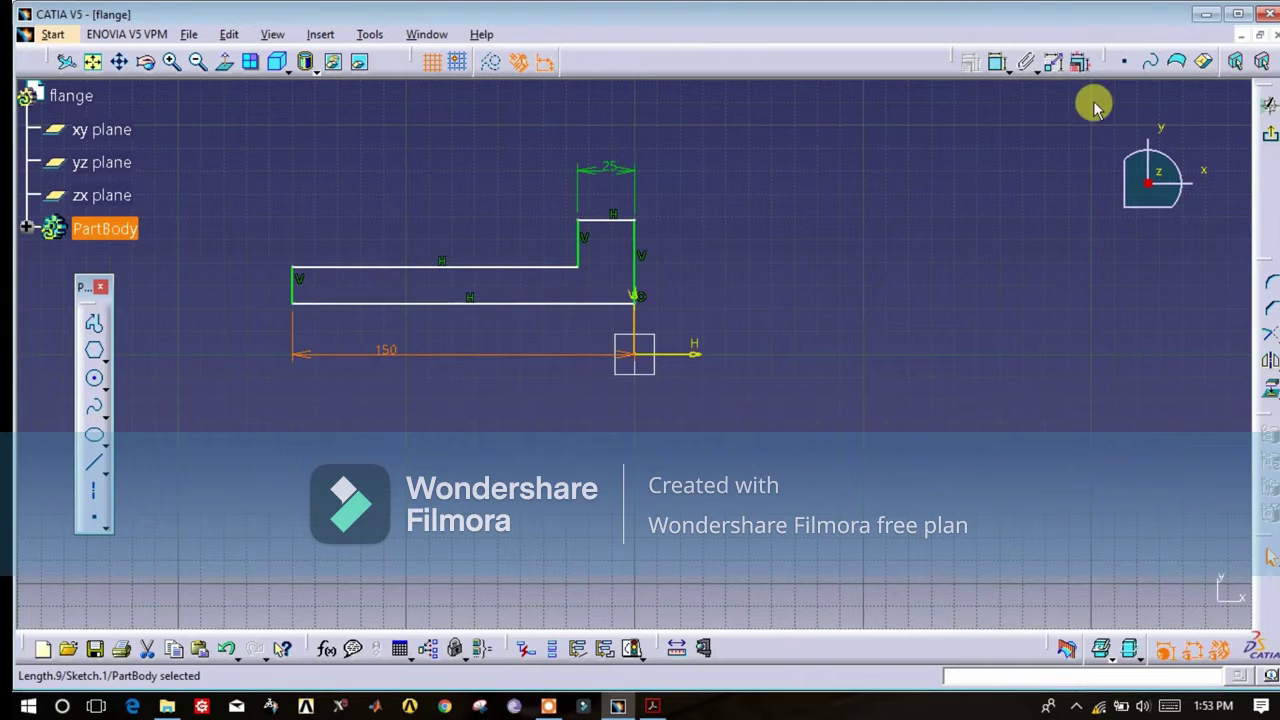
# Dimension the upright leg's top edge from the horizontal axis and set the distance to 110 mm
pyautogui.click(618, 225)
pyautogui.click(691, 354)
pyautogui.click(750, 300)
pyautogui.click(744, 292)
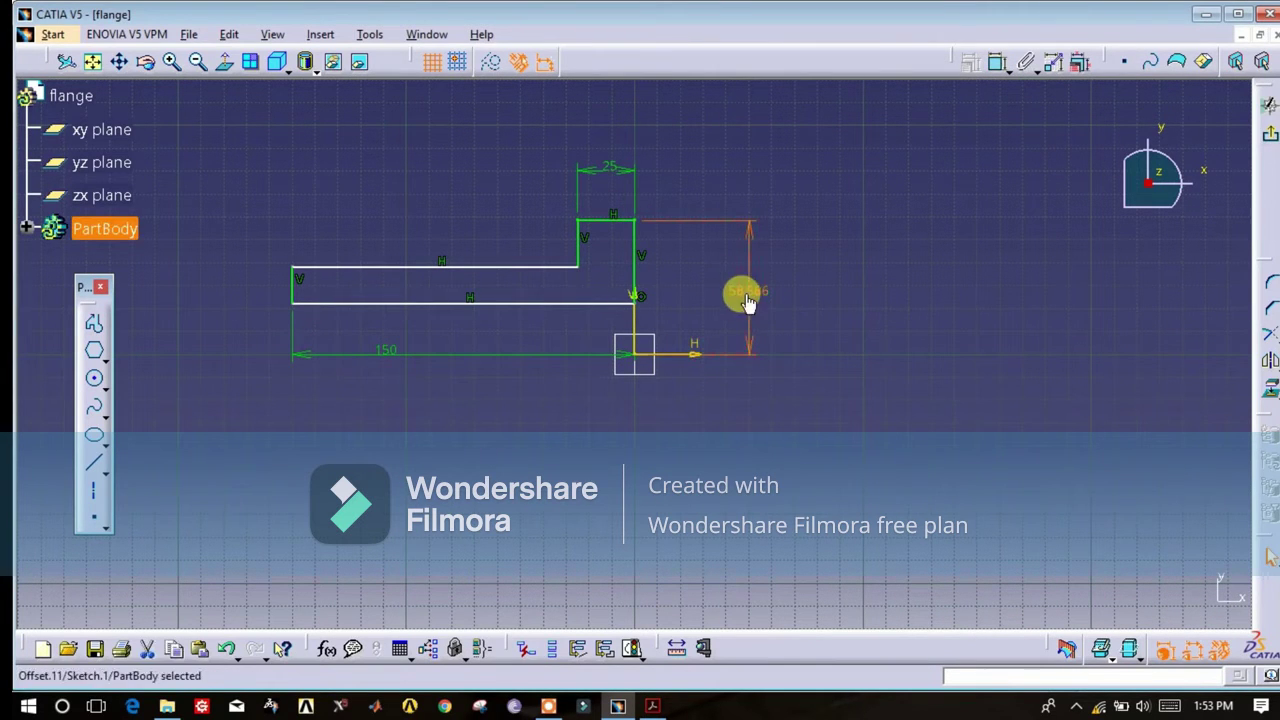
pyautogui.doubleClick(755, 290)
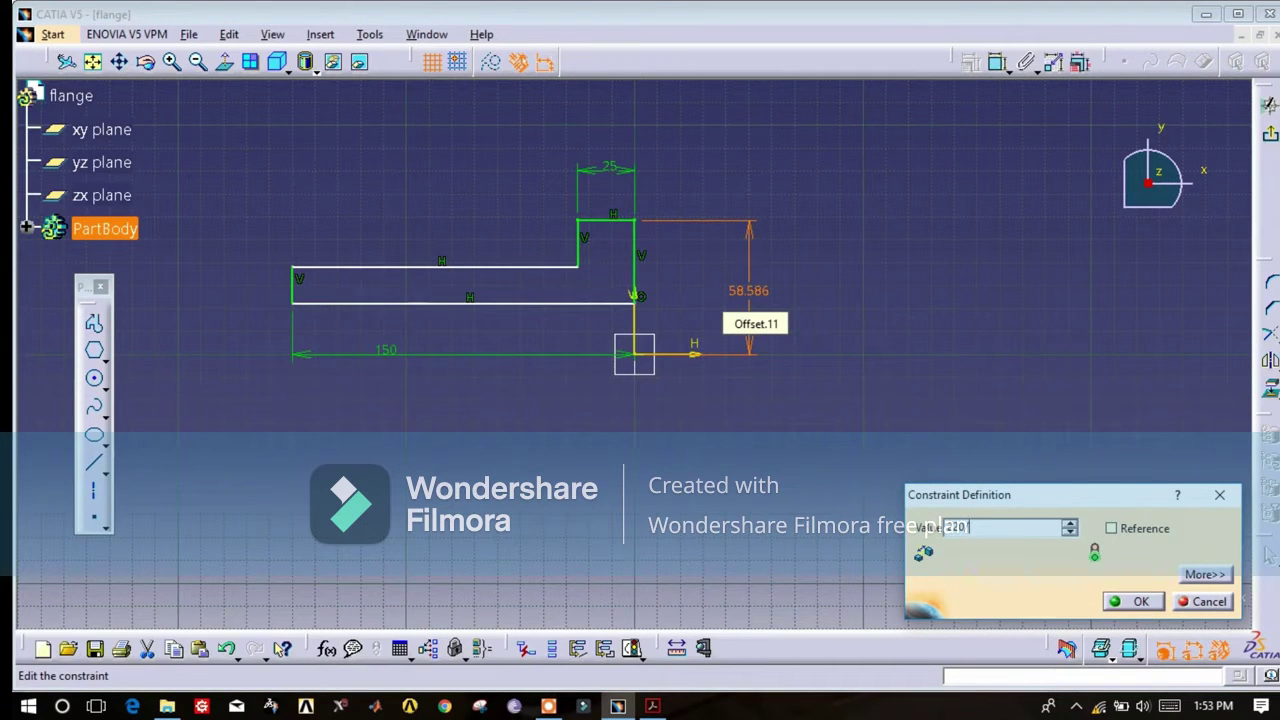
pyautogui.click(1133, 598)
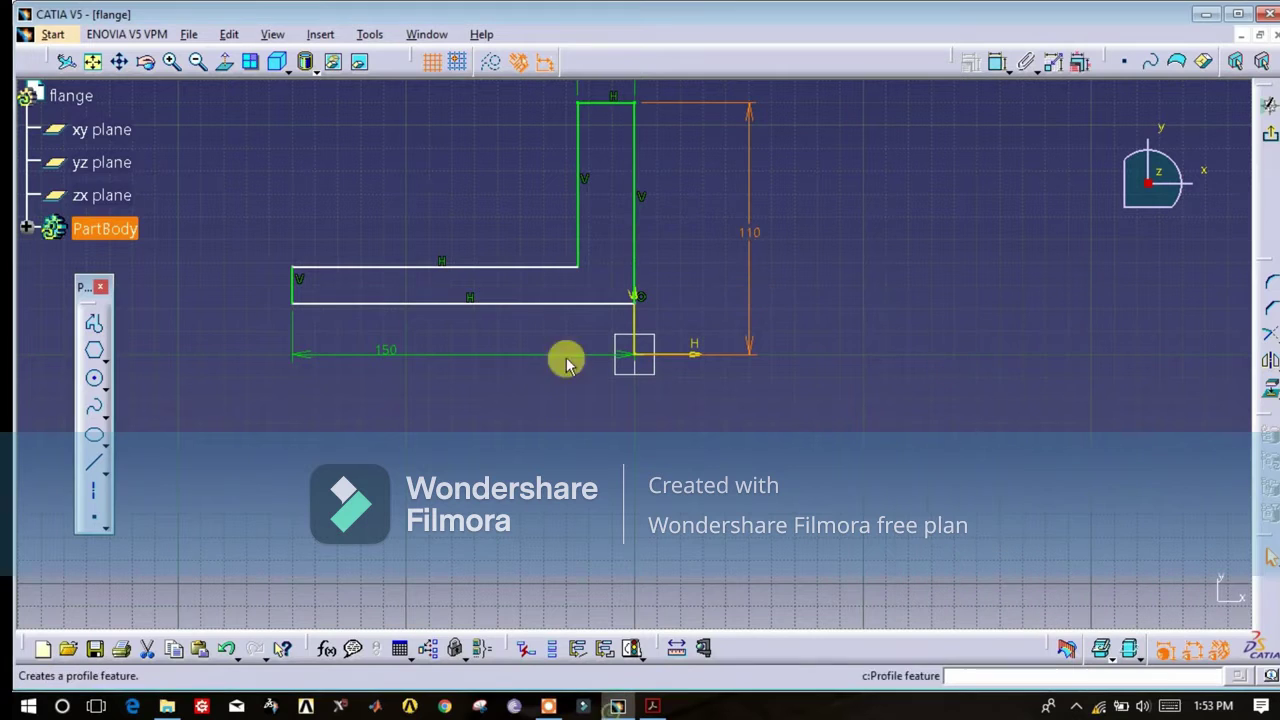
# Dimension the long arm's upper edge from the horizontal axis and set the distance to 62 mm
pyautogui.click(1000, 63)
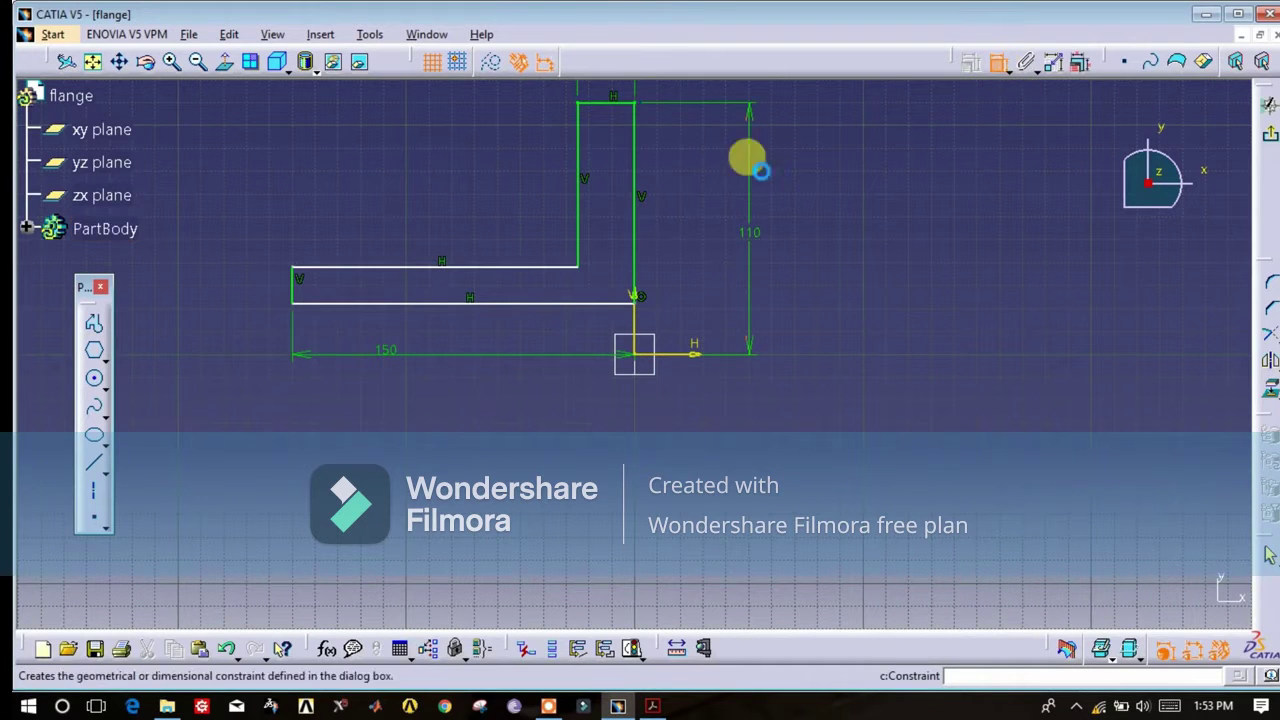
pyautogui.click(557, 267)
pyautogui.click(665, 352)
pyautogui.click(800, 306)
pyautogui.doubleClick(807, 300)
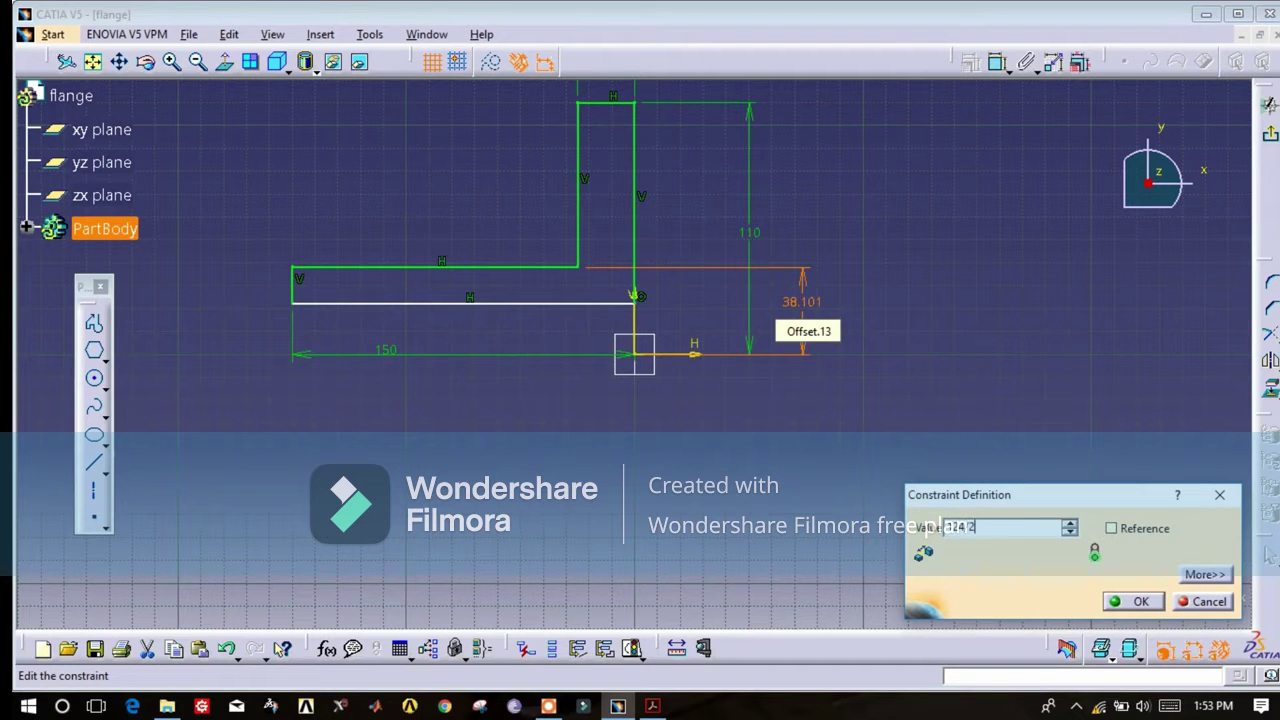
pyautogui.click(1130, 601)
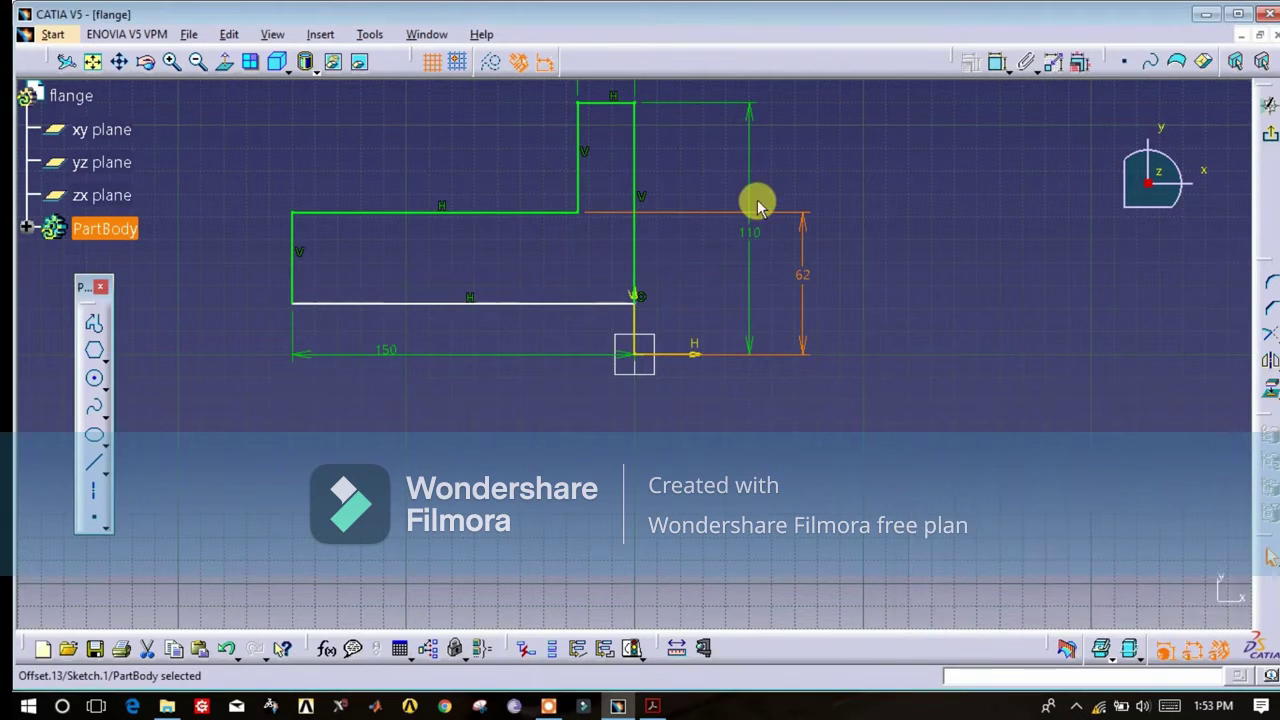
# Dimension the profile's bottom edge from the horizontal axis and set the distance to 50 mm
pyautogui.click(997, 66)
pyautogui.click(553, 303)
pyautogui.click(676, 354)
pyautogui.click(848, 321)
pyautogui.doubleClick(849, 321)
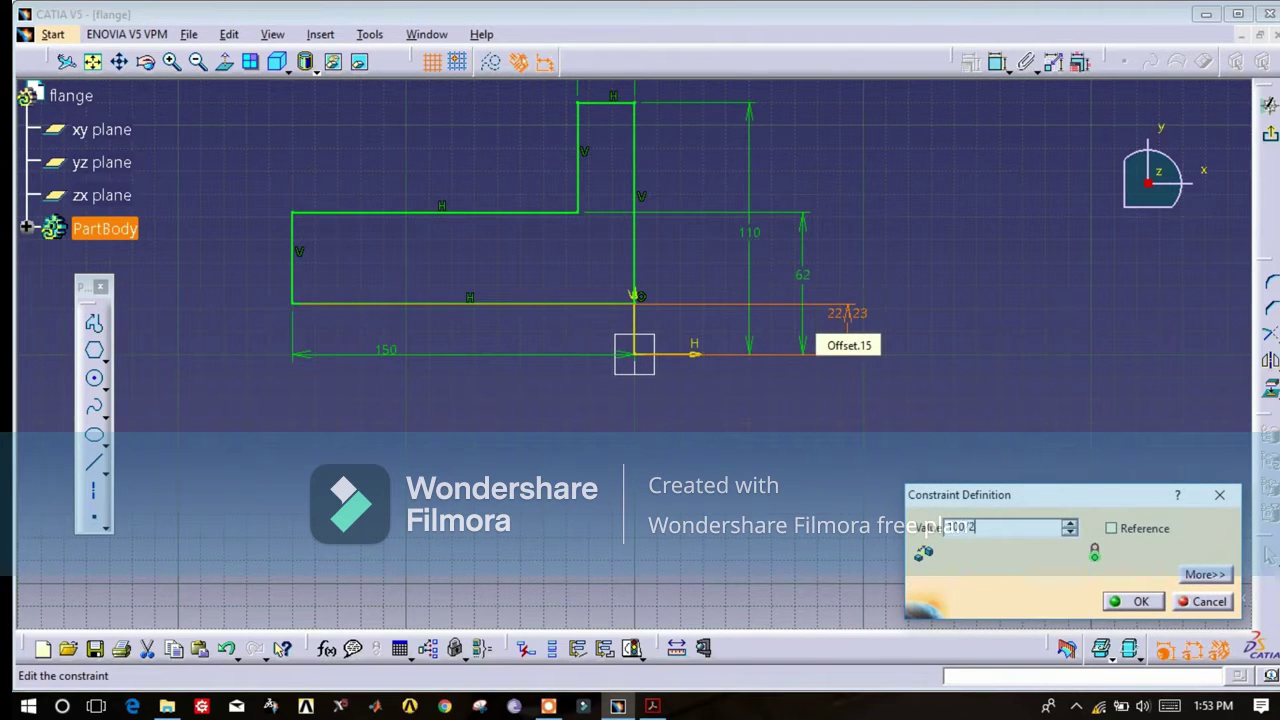
pyautogui.click(1135, 603)
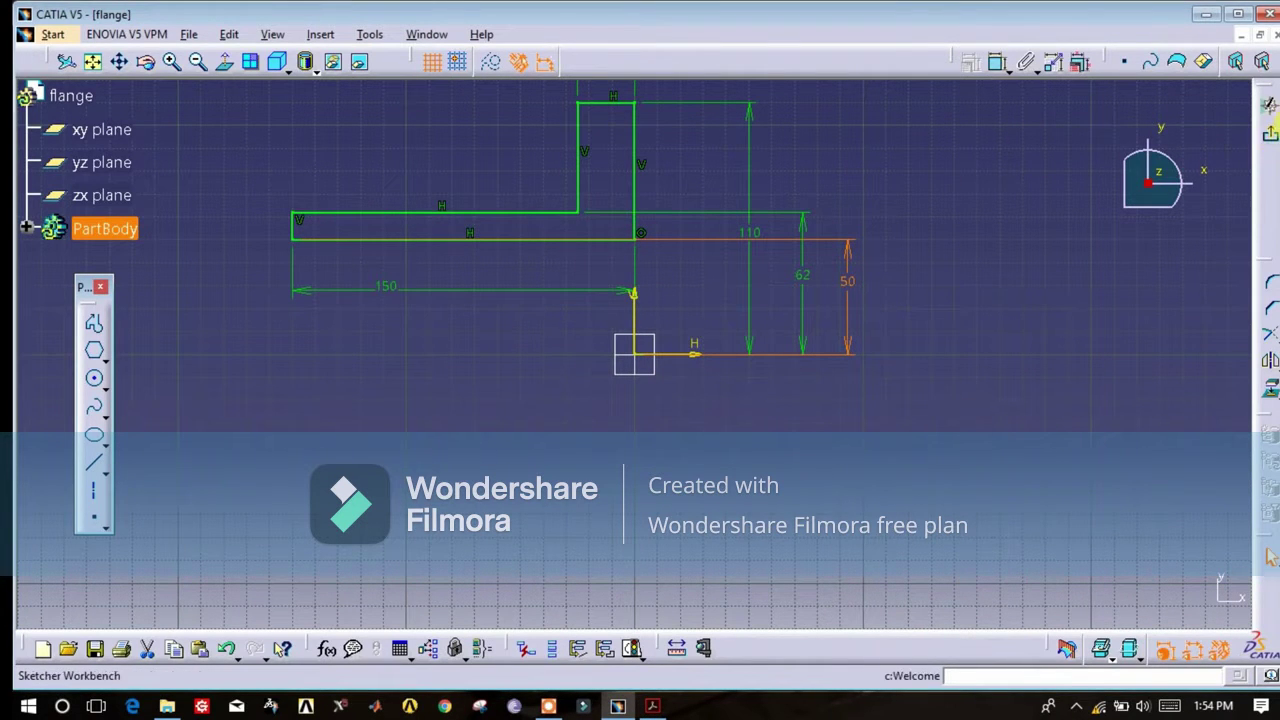
# Finish the sketch and revolve it 360 degrees around the X axis with the Shaft command
pyautogui.click(1271, 143)
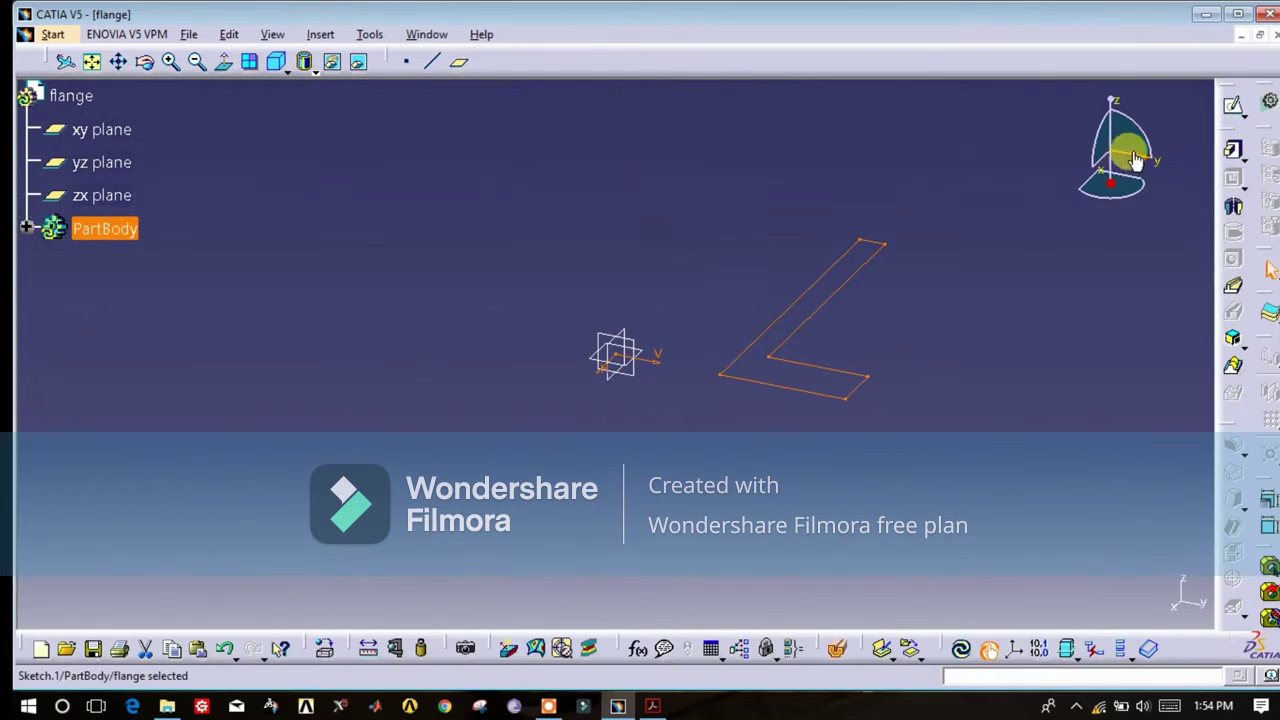
pyautogui.click(1233, 211)
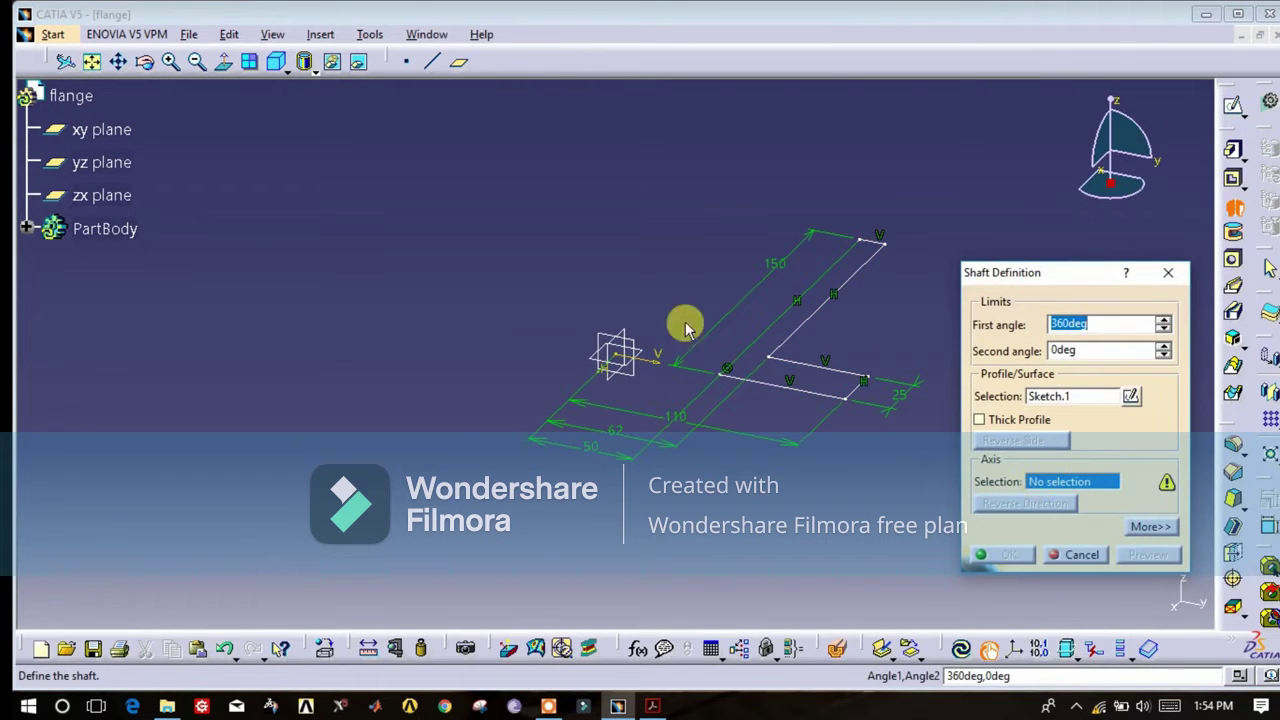
pyautogui.rightClick(1045, 479)
pyautogui.click(1090, 512)
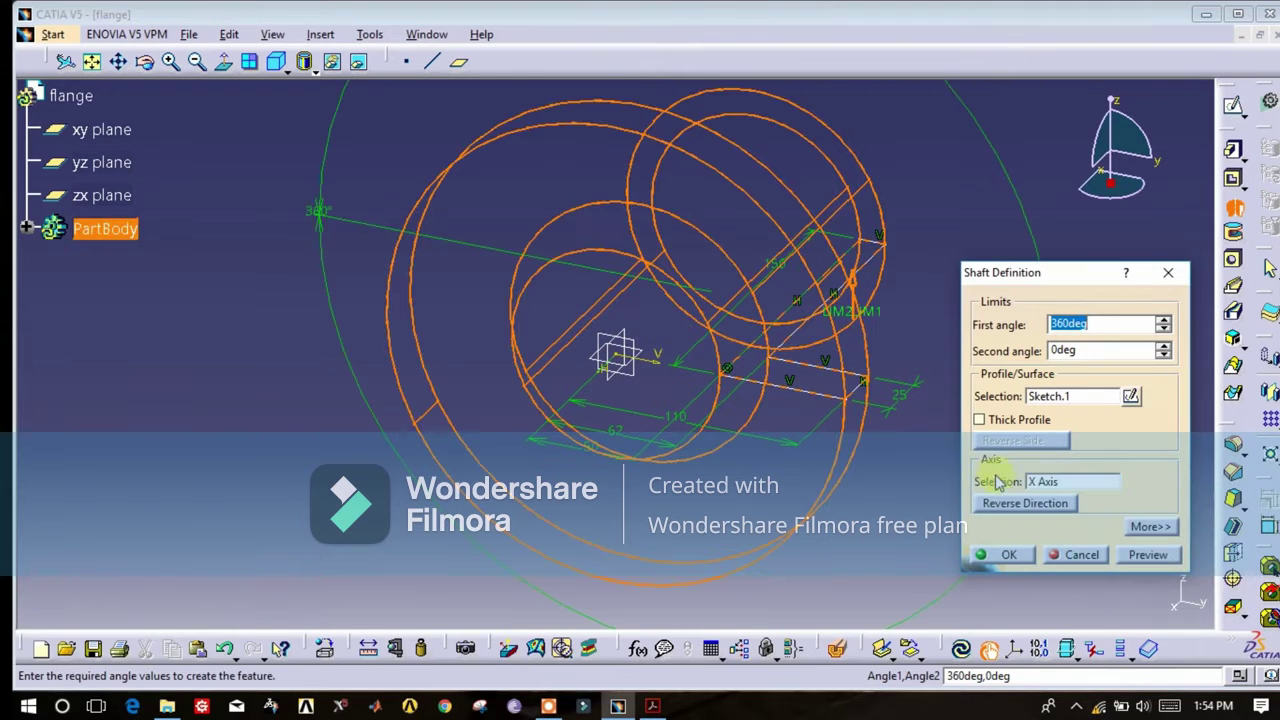
pyautogui.click(1003, 558)
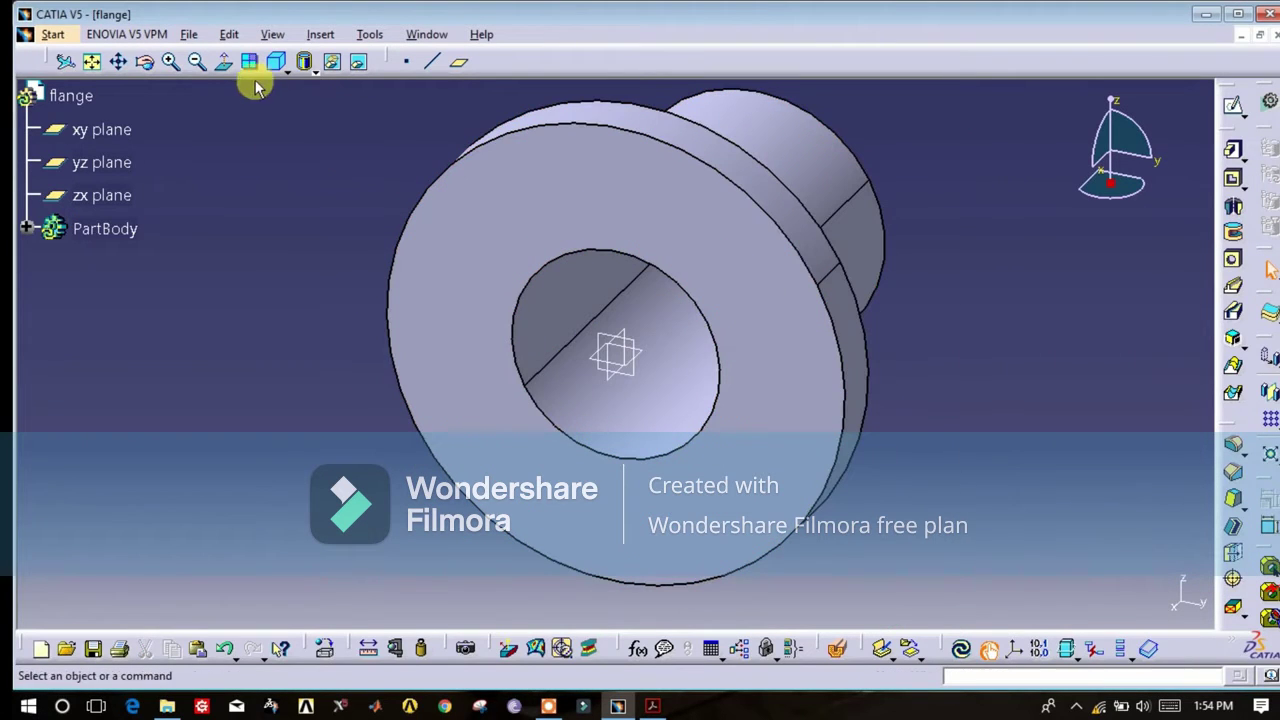
# Start a sketch on the flange's hub-side face and draw a circle about 22 mm in diameter, centred on the vertical axis above the hub
pyautogui.click(198, 62)
pyautogui.click(145, 62)
pyautogui.moveTo(449, 166); pyautogui.dragTo(850, 440)
pyautogui.click(720, 320)
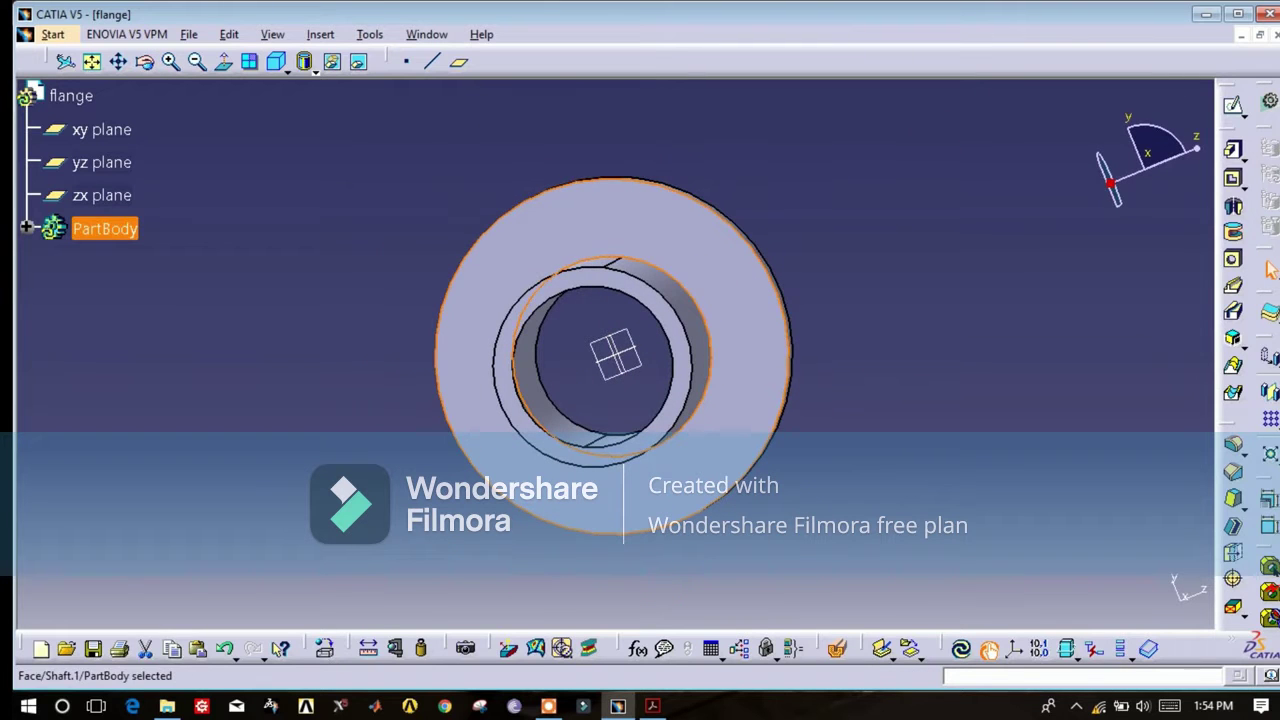
pyautogui.click(1234, 106)
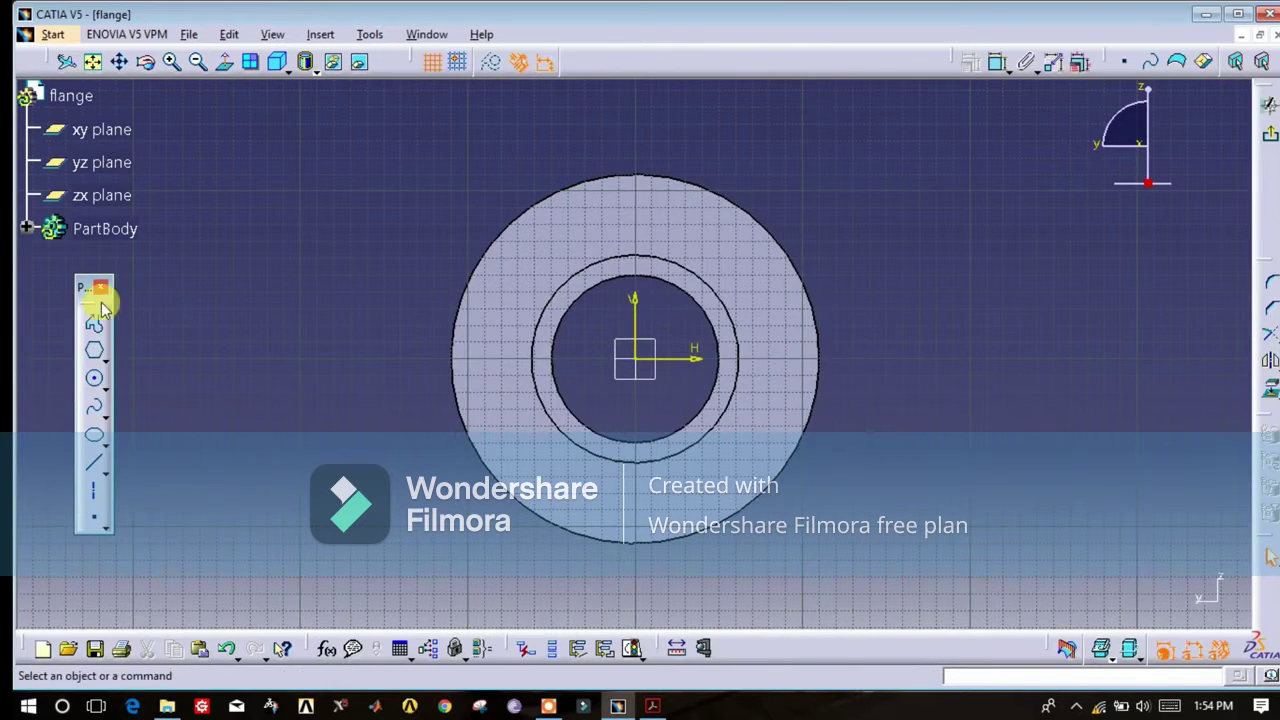
pyautogui.click(95, 383)
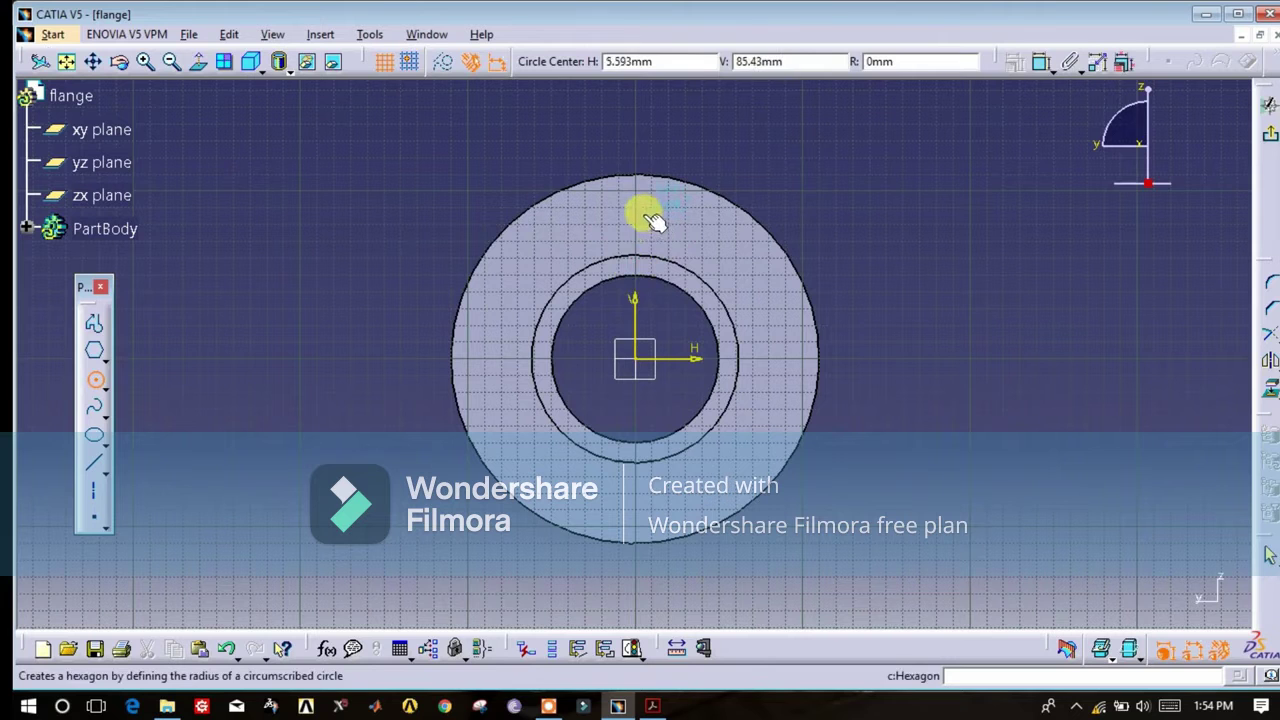
pyautogui.click(636, 219)
pyautogui.click(629, 209)
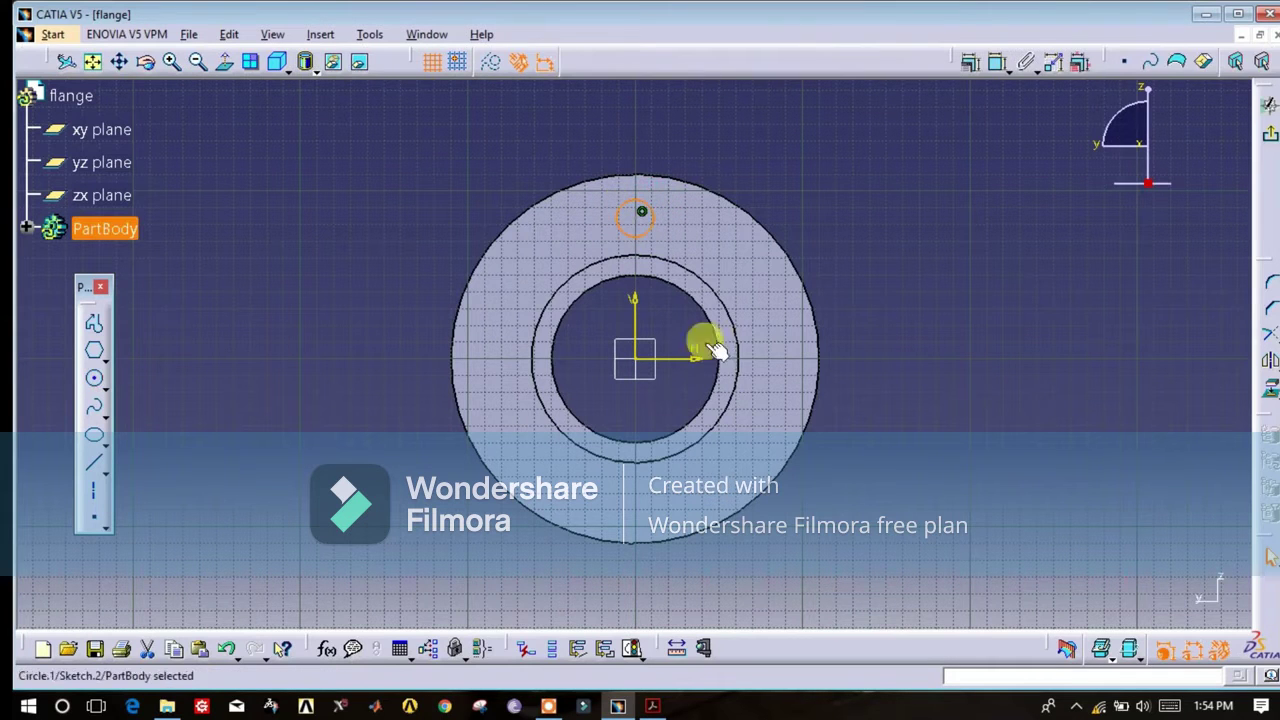
# Dimension the small circle on the flange face and set its diameter to 20 mm
pyautogui.click(997, 62)
pyautogui.click(690, 150)
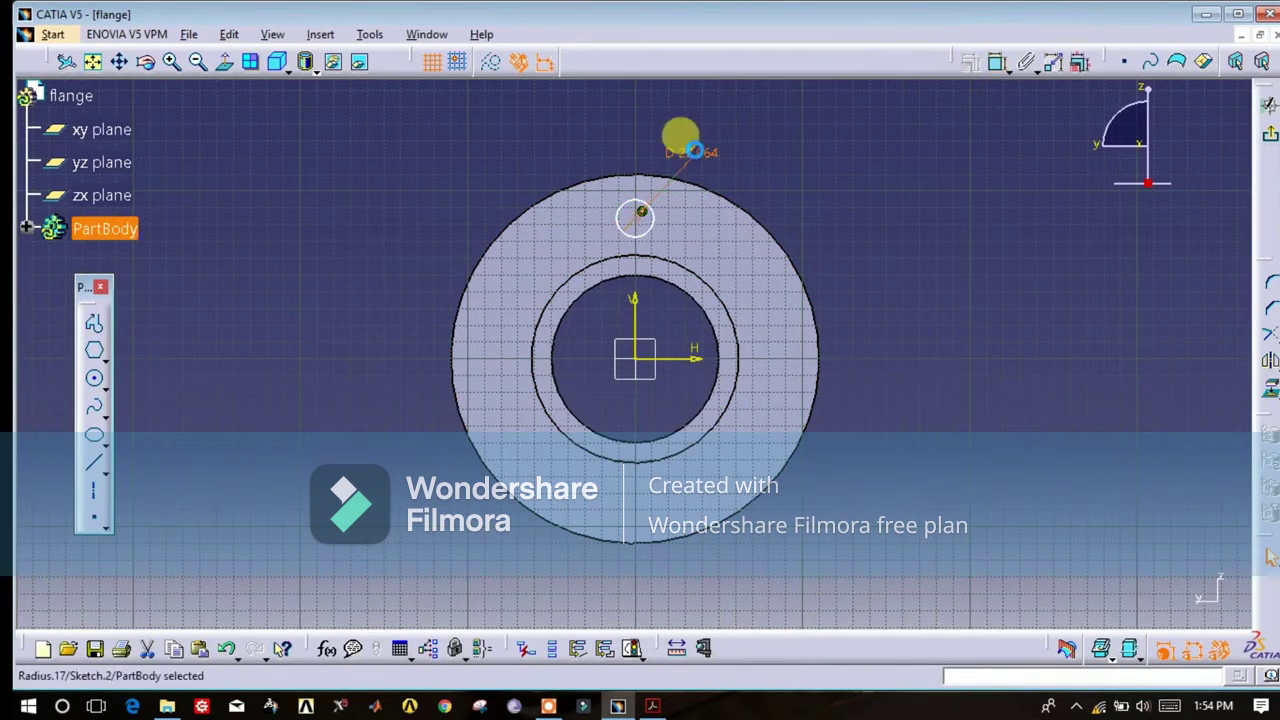
pyautogui.doubleClick(691, 153)
pyautogui.write('20')
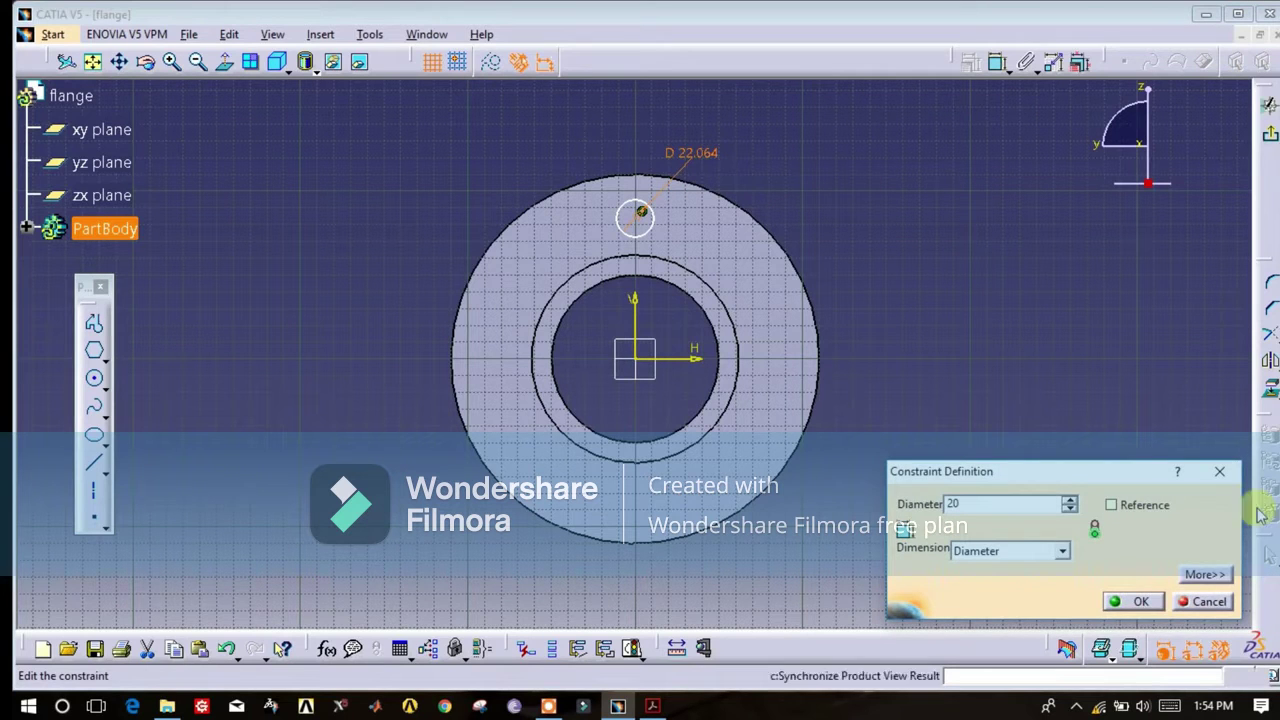
pyautogui.click(1130, 601)
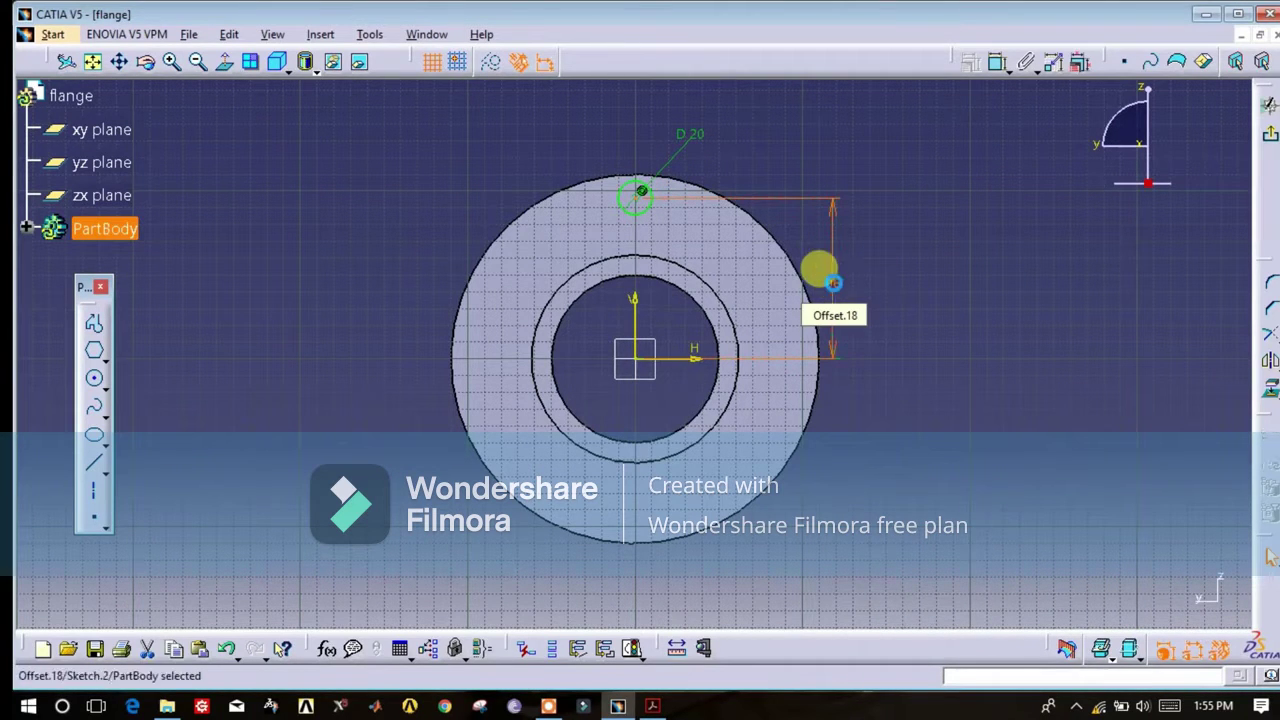
# Set the small circle's distance from the horizontal axis to 90 mm
pyautogui.doubleClick(838, 287)
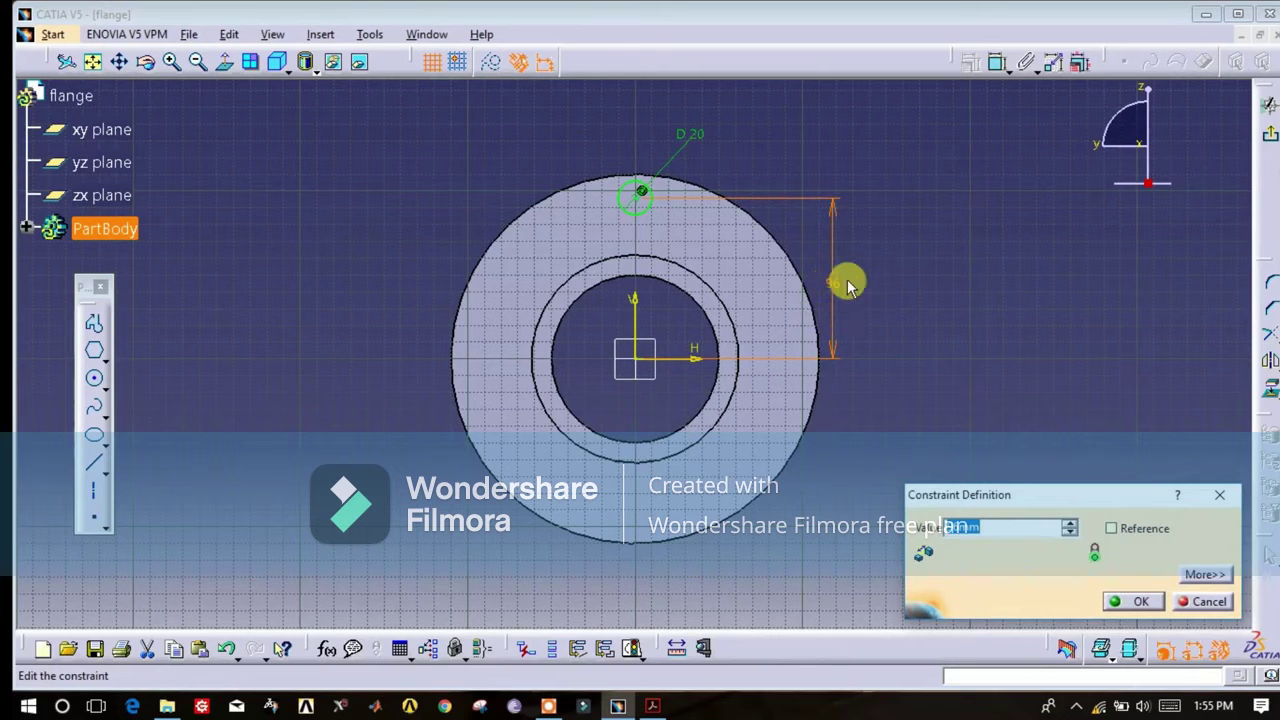
pyautogui.write('90')
pyautogui.press('Return')
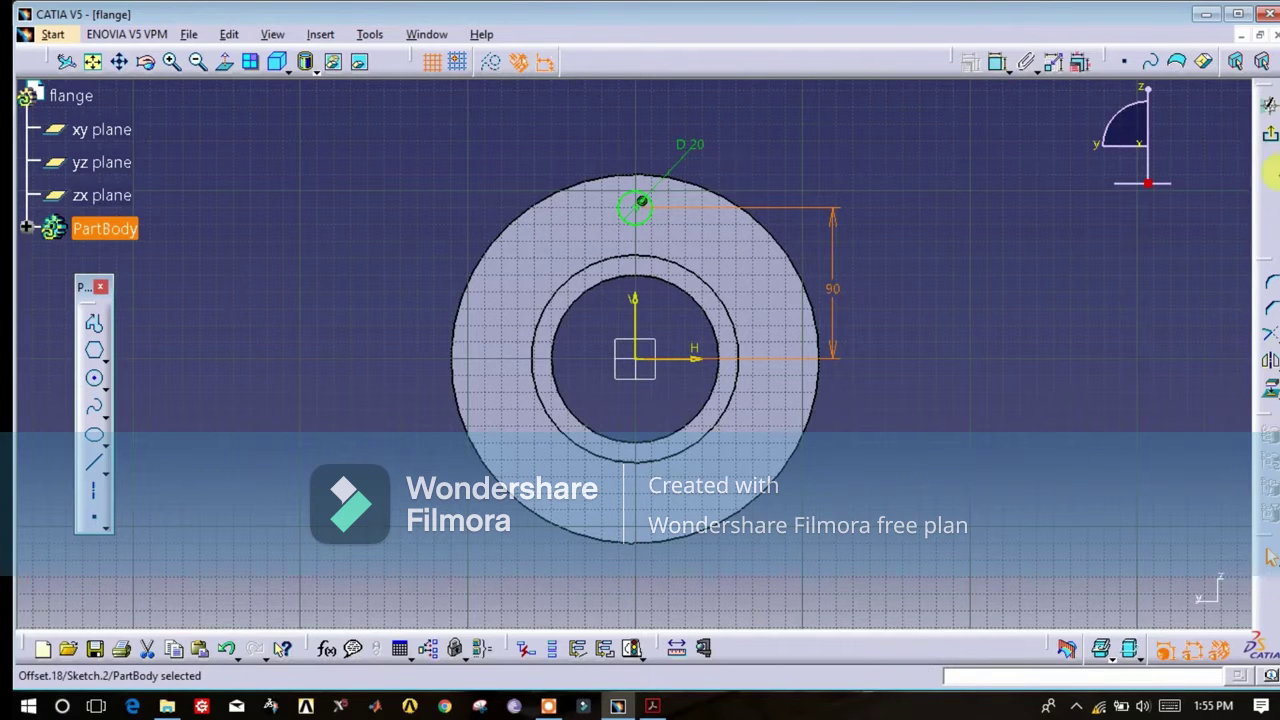
# Finish the sketch and cut the circle through the flange with a Pocket of type Up to last
pyautogui.click(1270, 134)
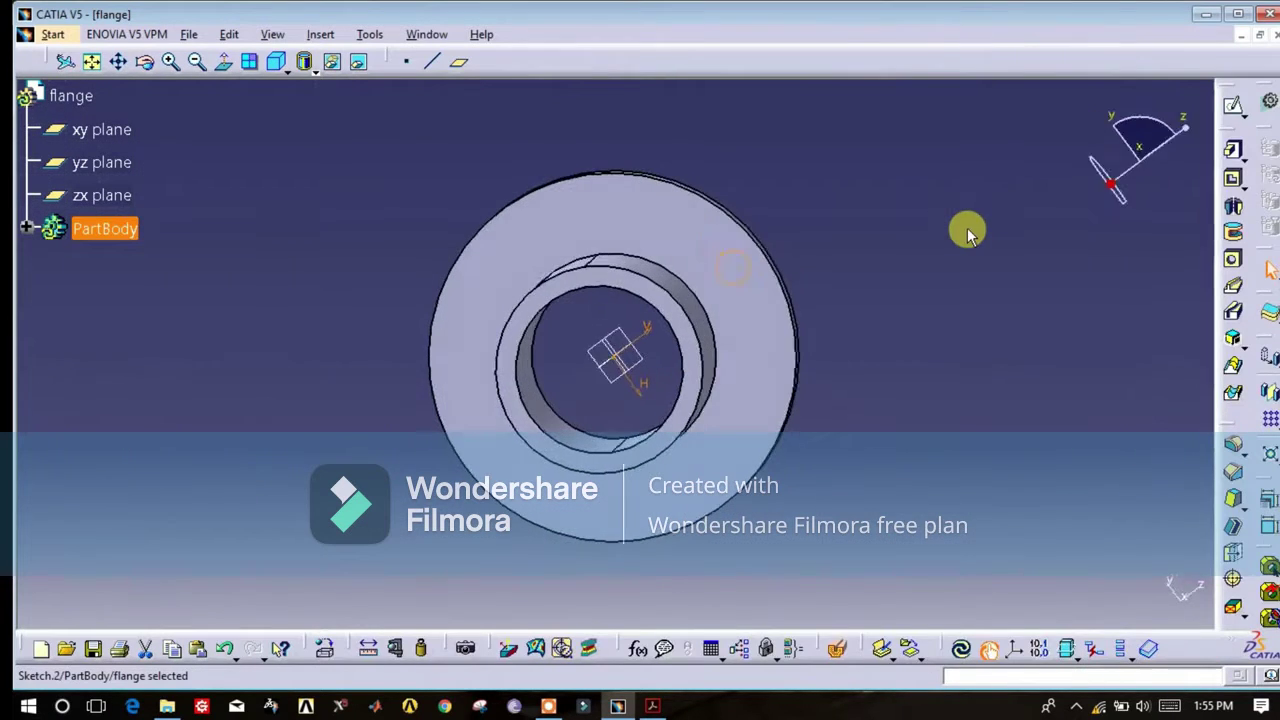
pyautogui.click(1233, 179)
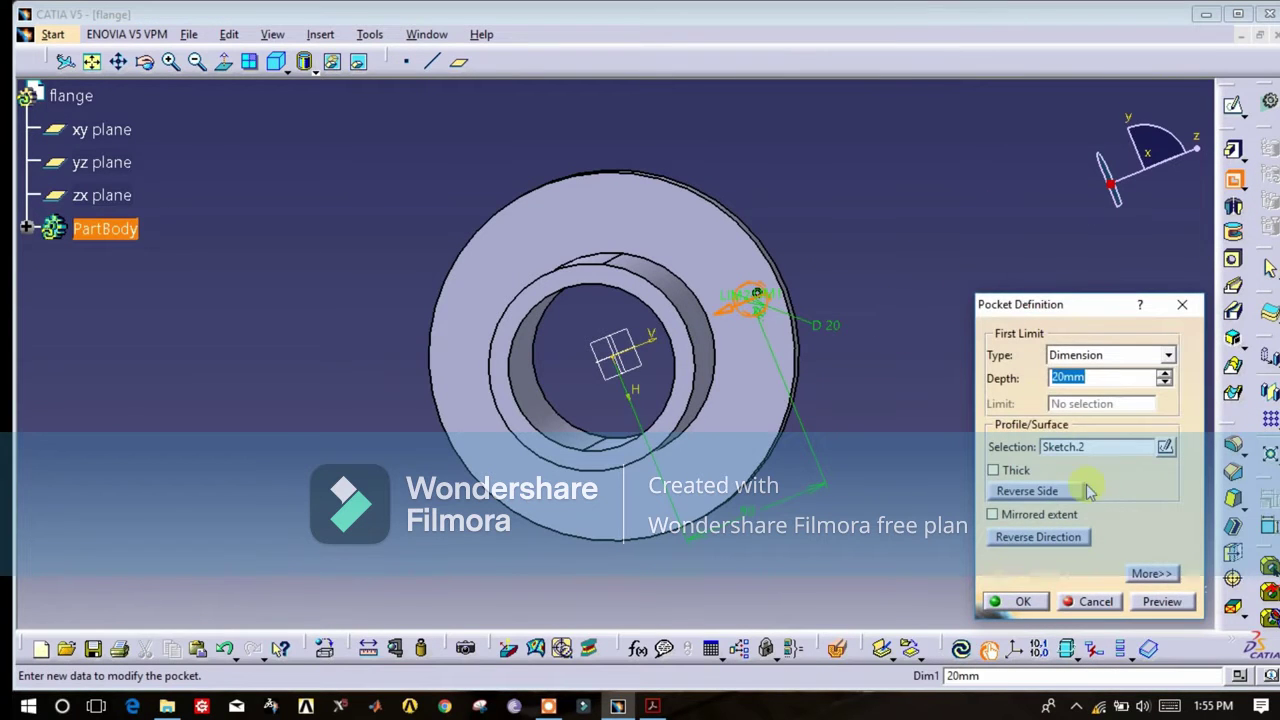
pyautogui.click(1167, 354)
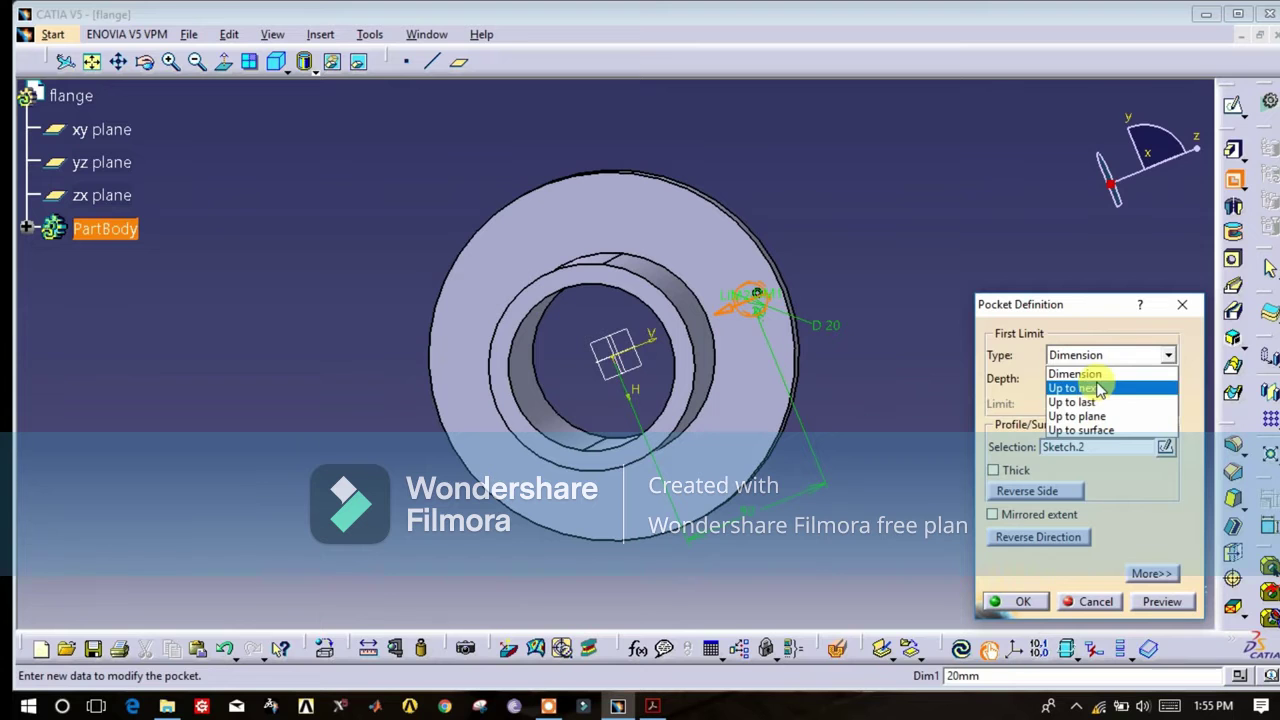
pyautogui.click(1088, 402)
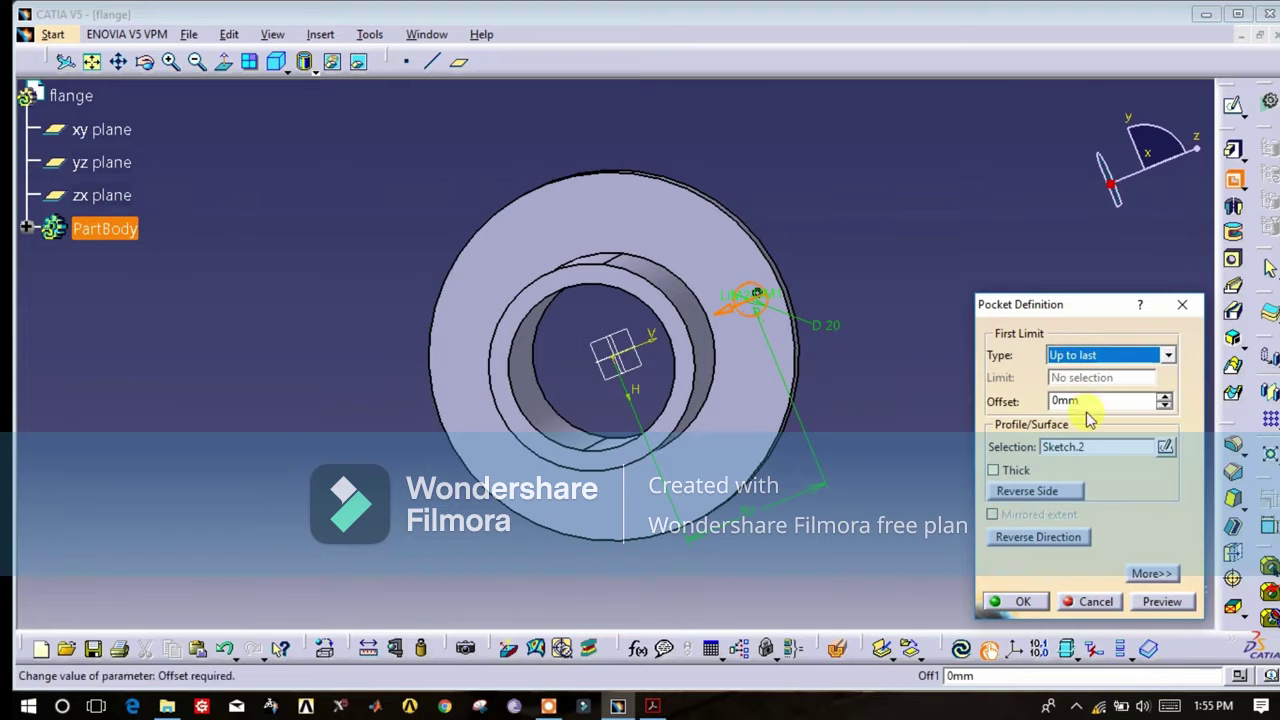
pyautogui.click(1020, 606)
pyautogui.moveTo(931, 443); pyautogui.dragTo(857, 249, button='middle')
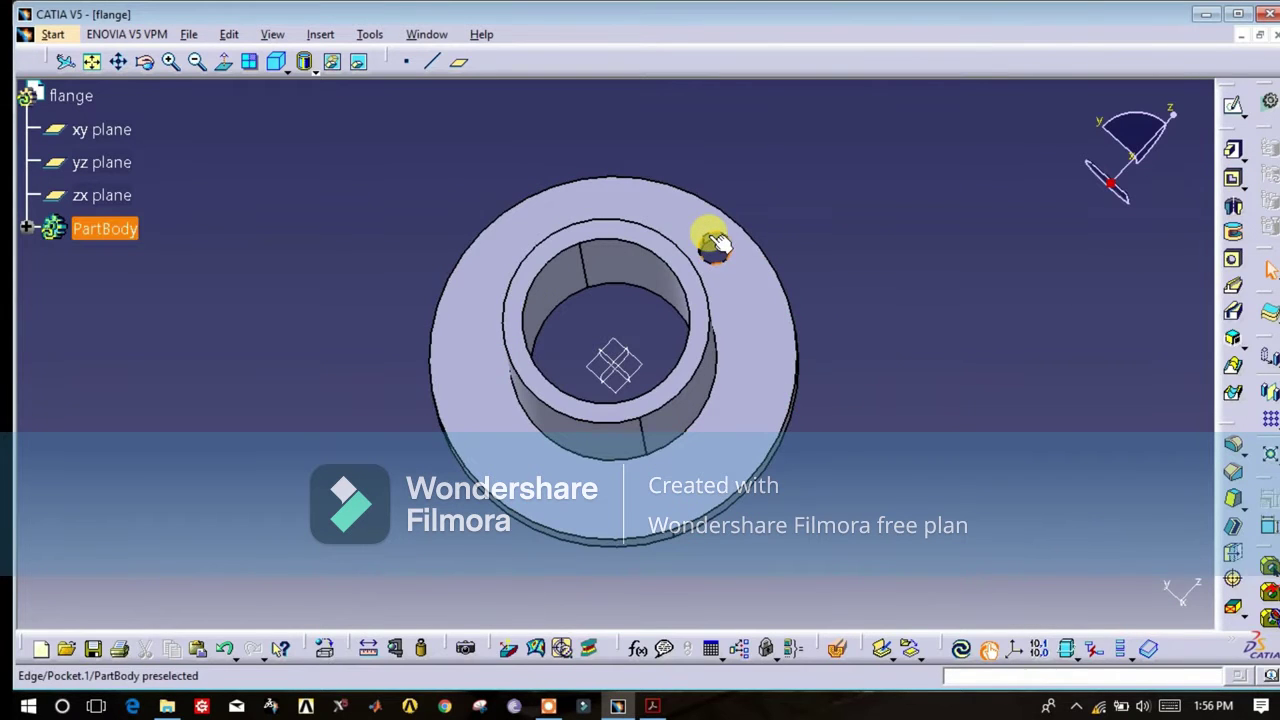
# Circular-pattern the hole around the X axis with 6 instances and an angular spacing of 360/6
pyautogui.moveTo(680, 257); pyautogui.dragTo(812, 133, button='middle')
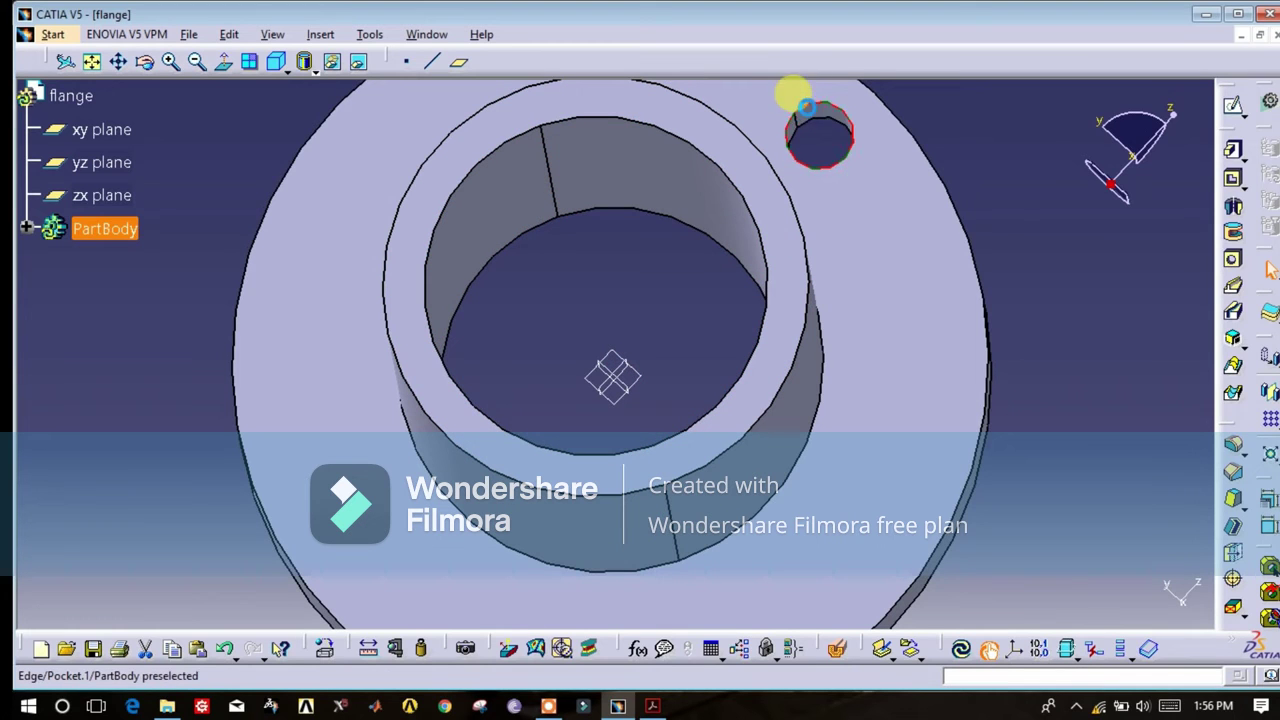
pyautogui.click(820, 118)
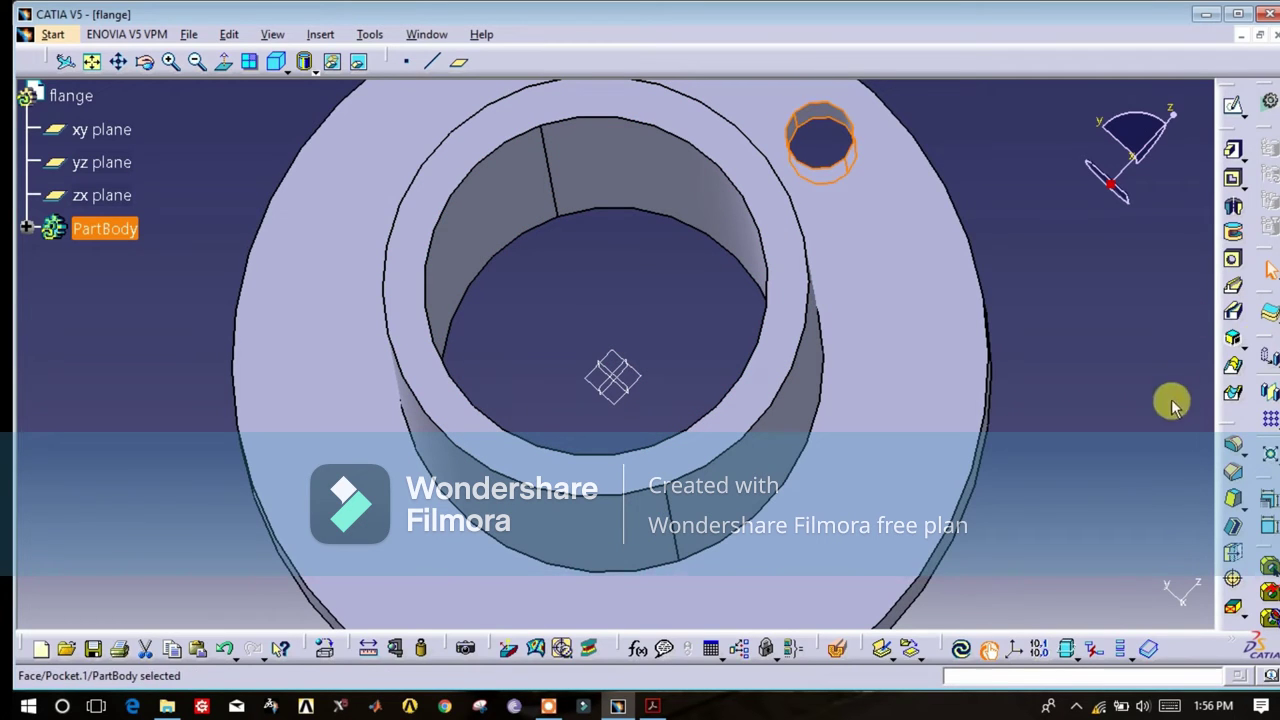
pyautogui.click(1270, 416)
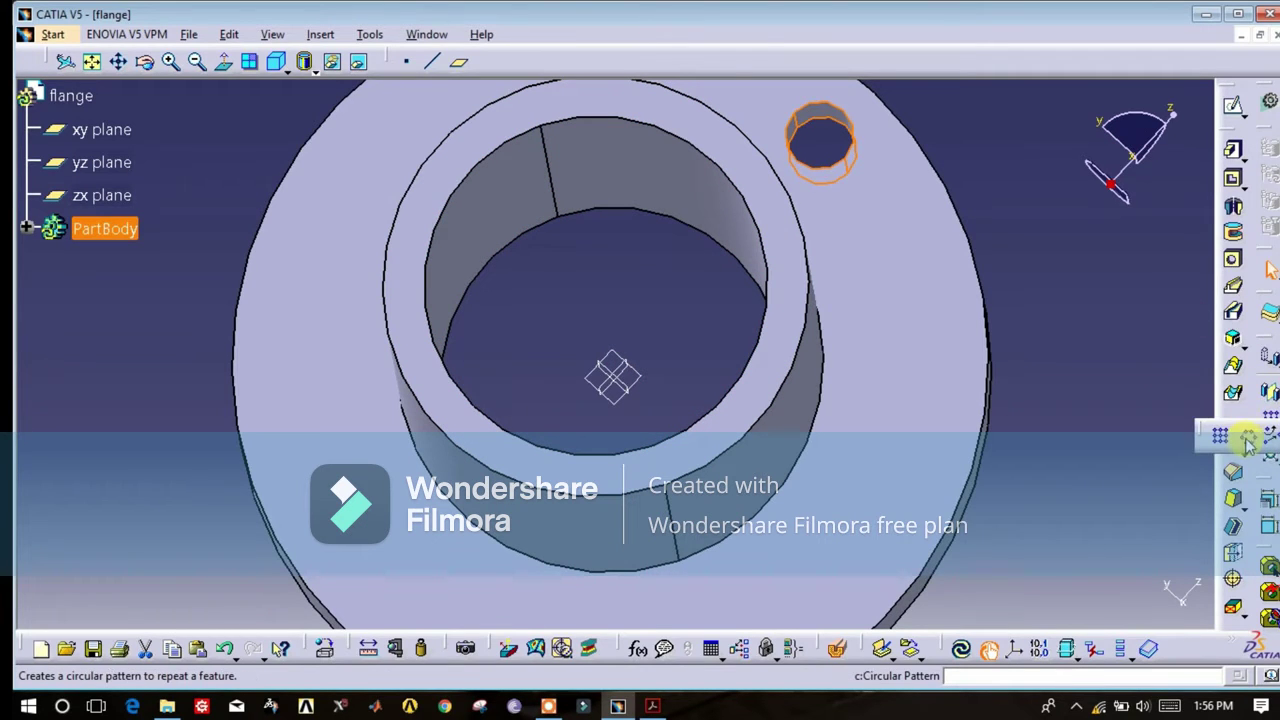
pyautogui.click(1250, 440)
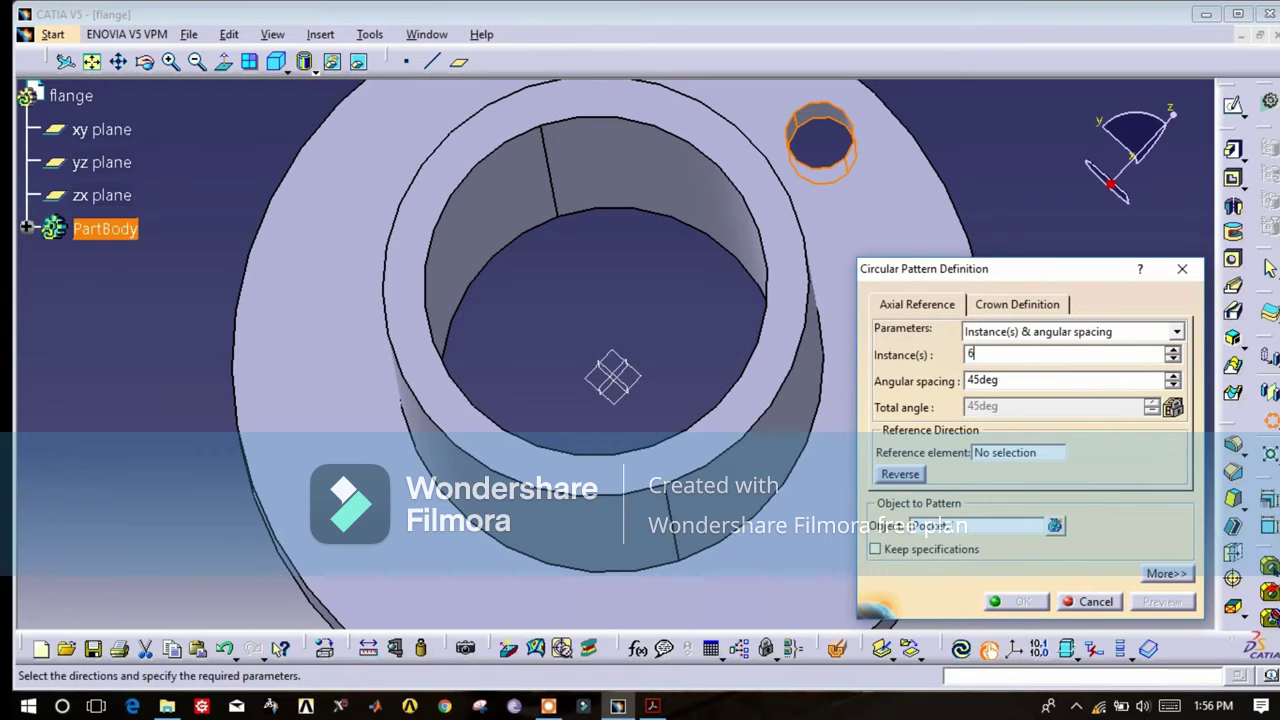
pyautogui.click(1008, 383)
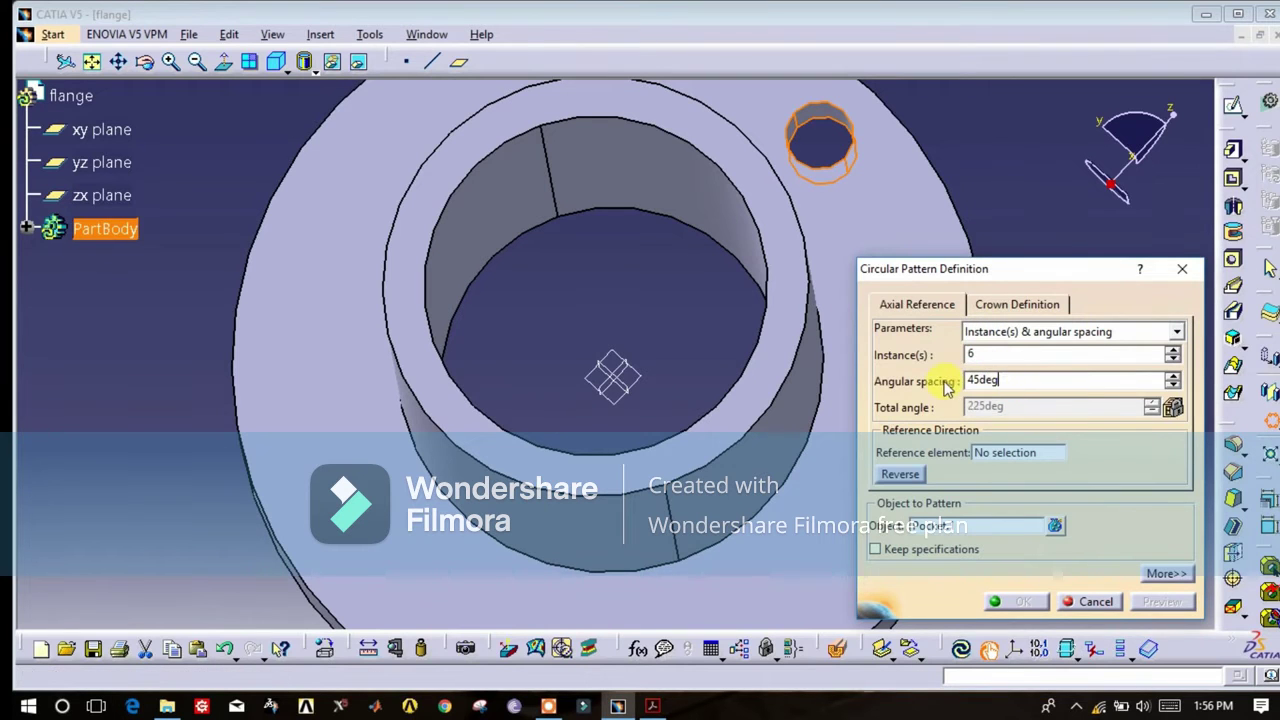
pyautogui.doubleClick(987, 379)
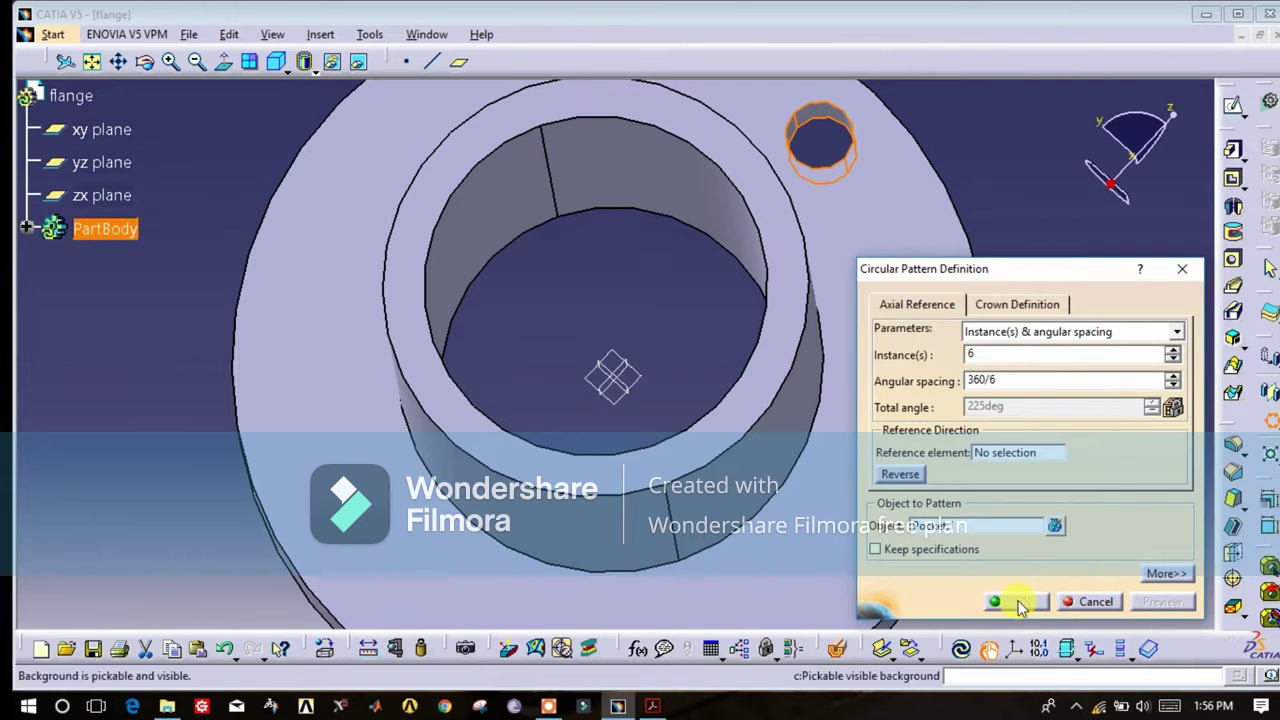
pyautogui.click(990, 452)
pyautogui.rightClick(990, 452)
pyautogui.click(1028, 478)
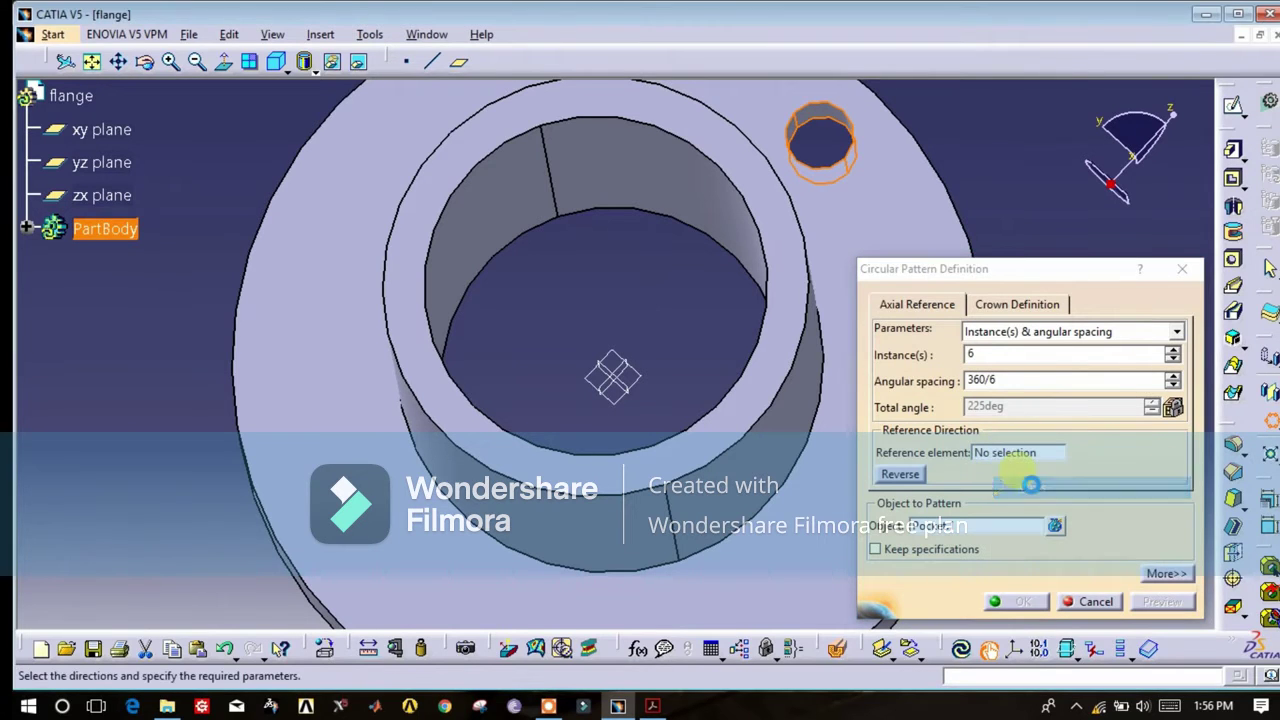
pyautogui.click(1021, 602)
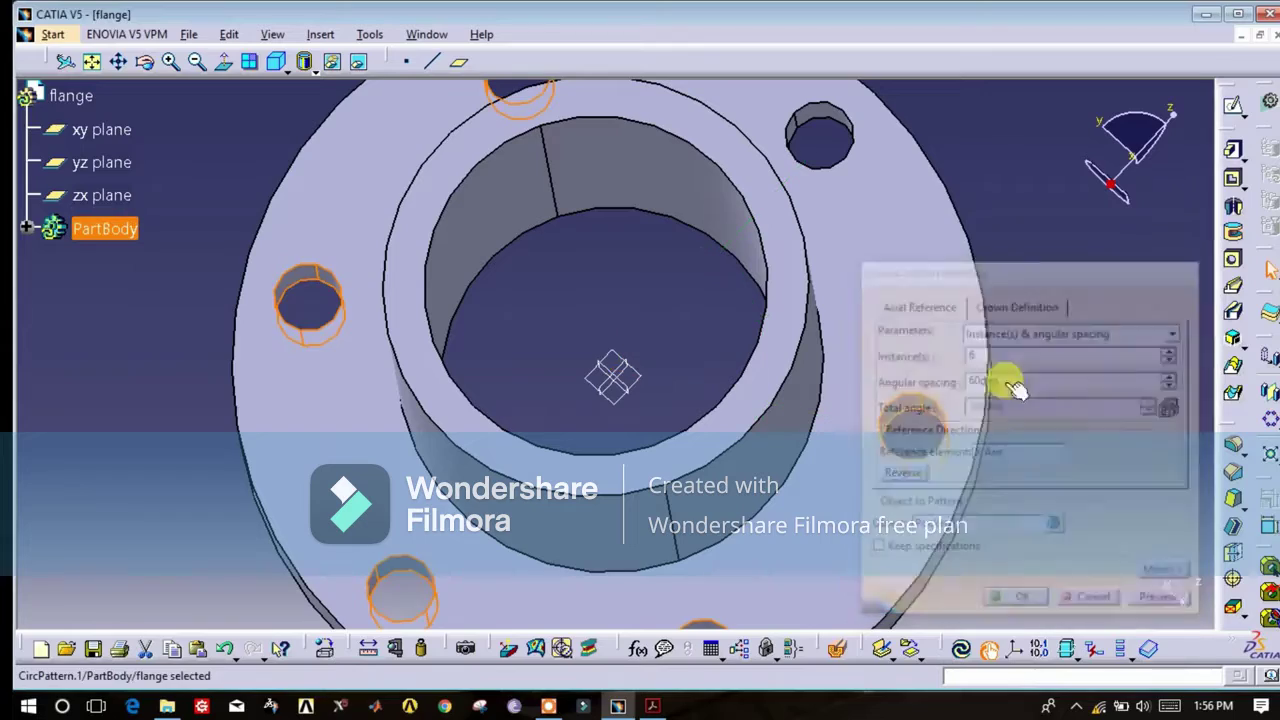
# Create a new Part Design part named bolt
pyautogui.click(186, 62)
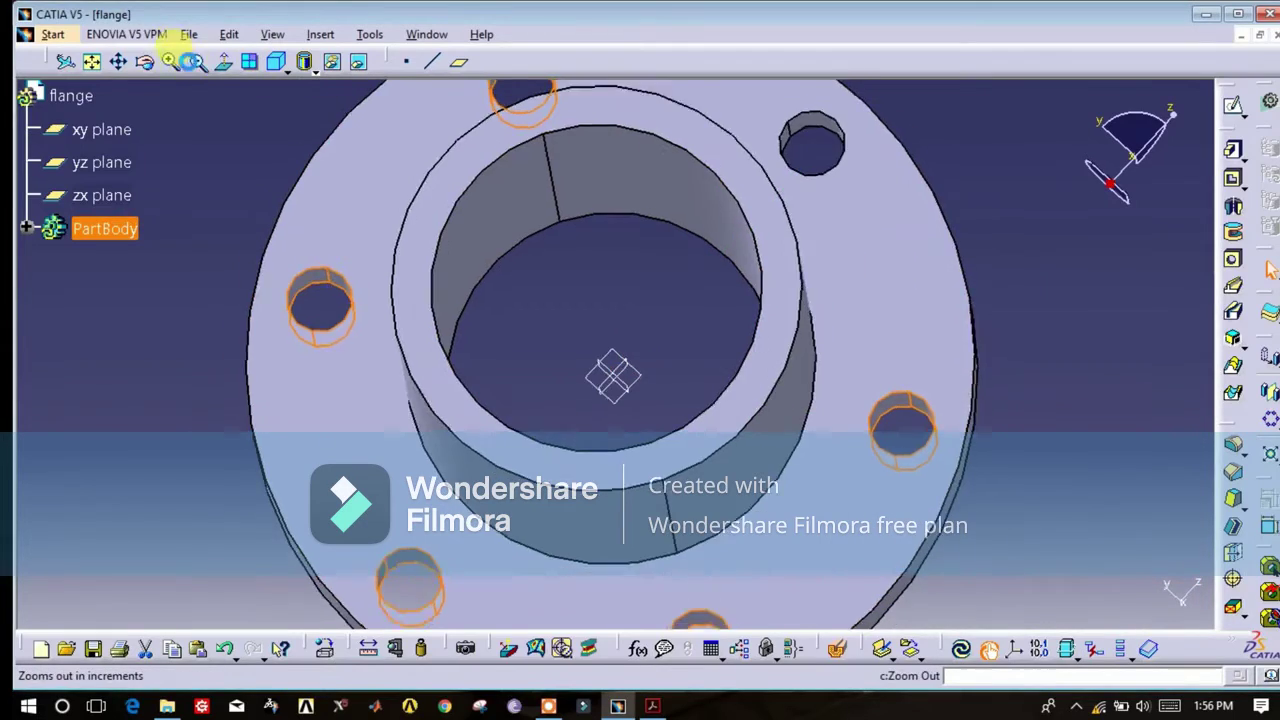
pyautogui.moveTo(143, 57); pyautogui.dragTo(800, 271)
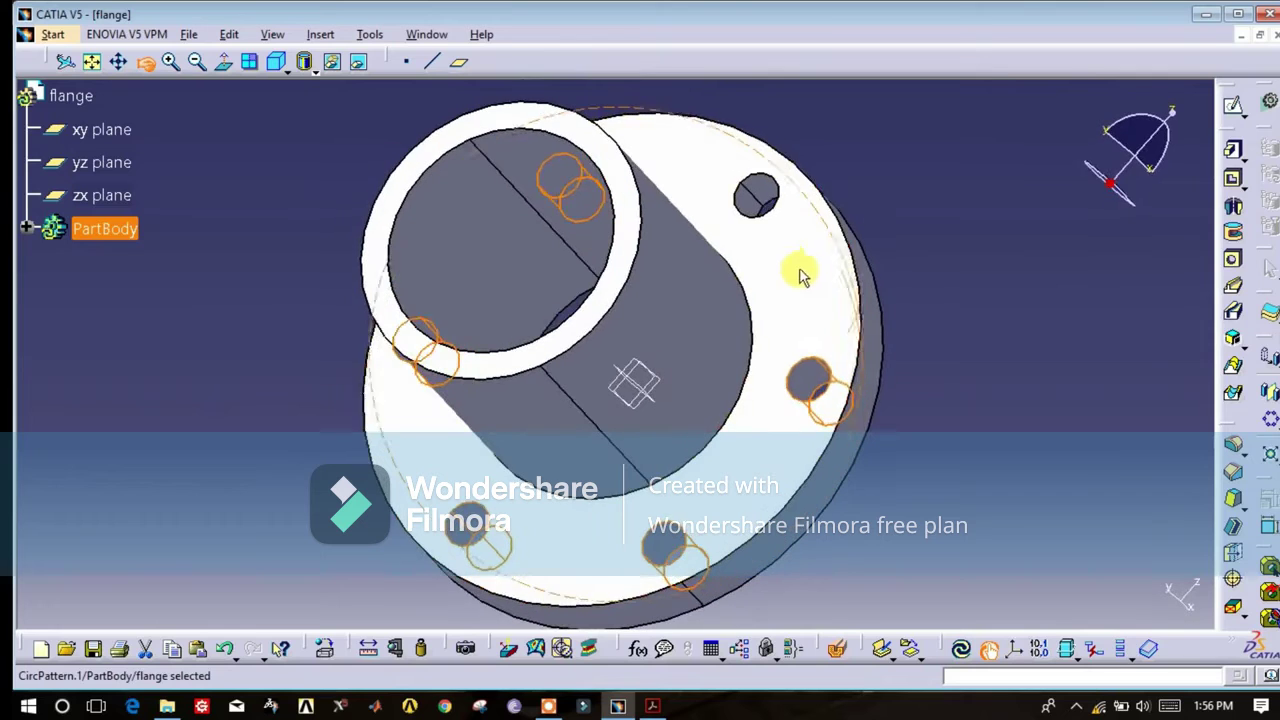
pyautogui.click(198, 64)
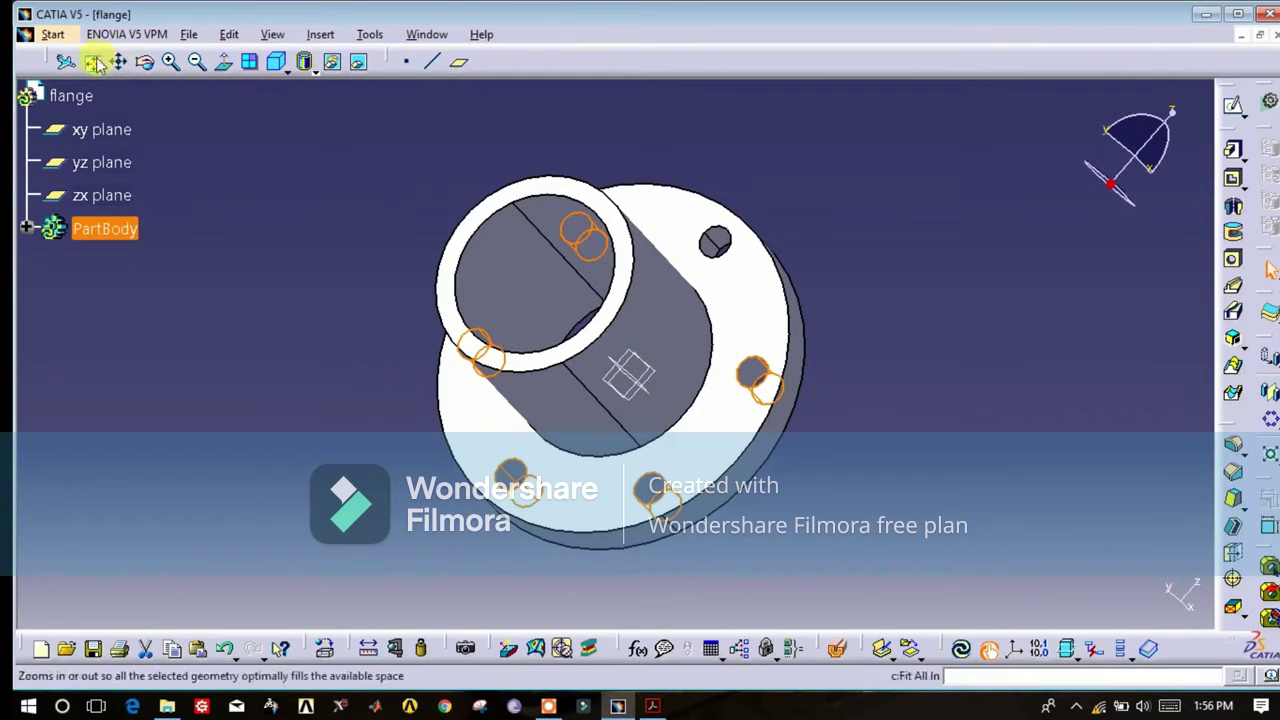
pyautogui.click(52, 38)
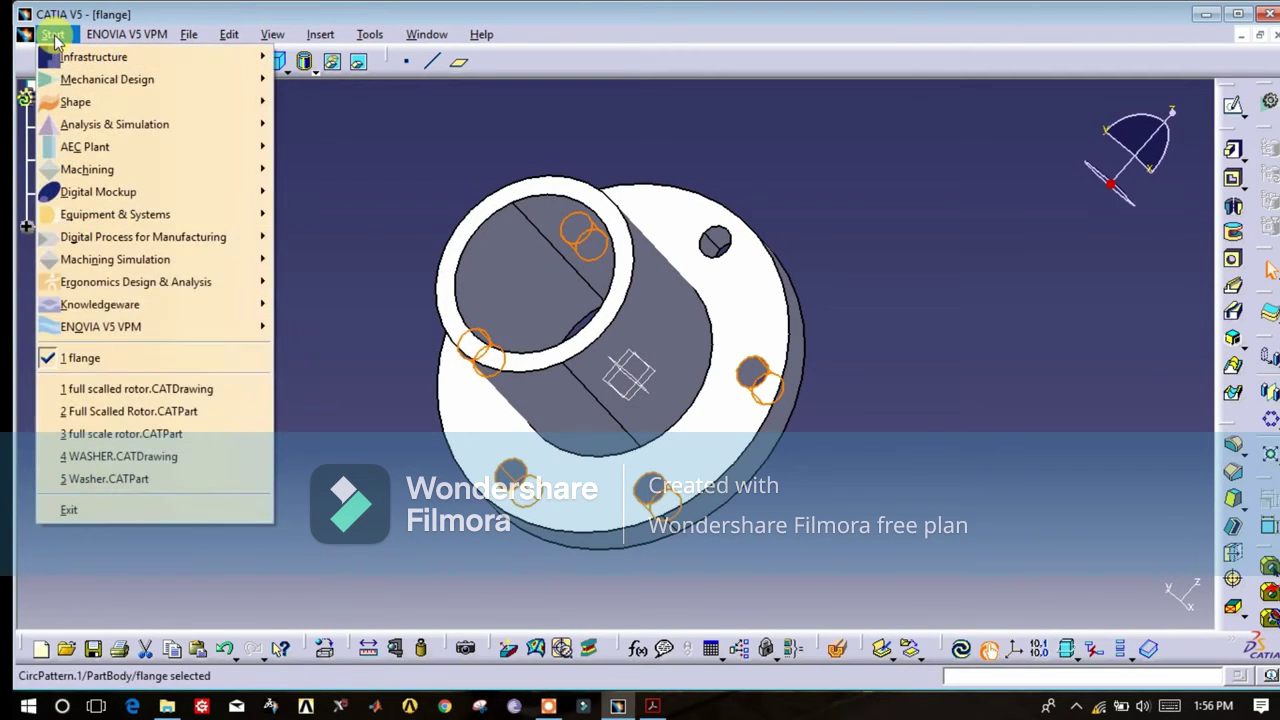
pyautogui.moveTo(104, 82)
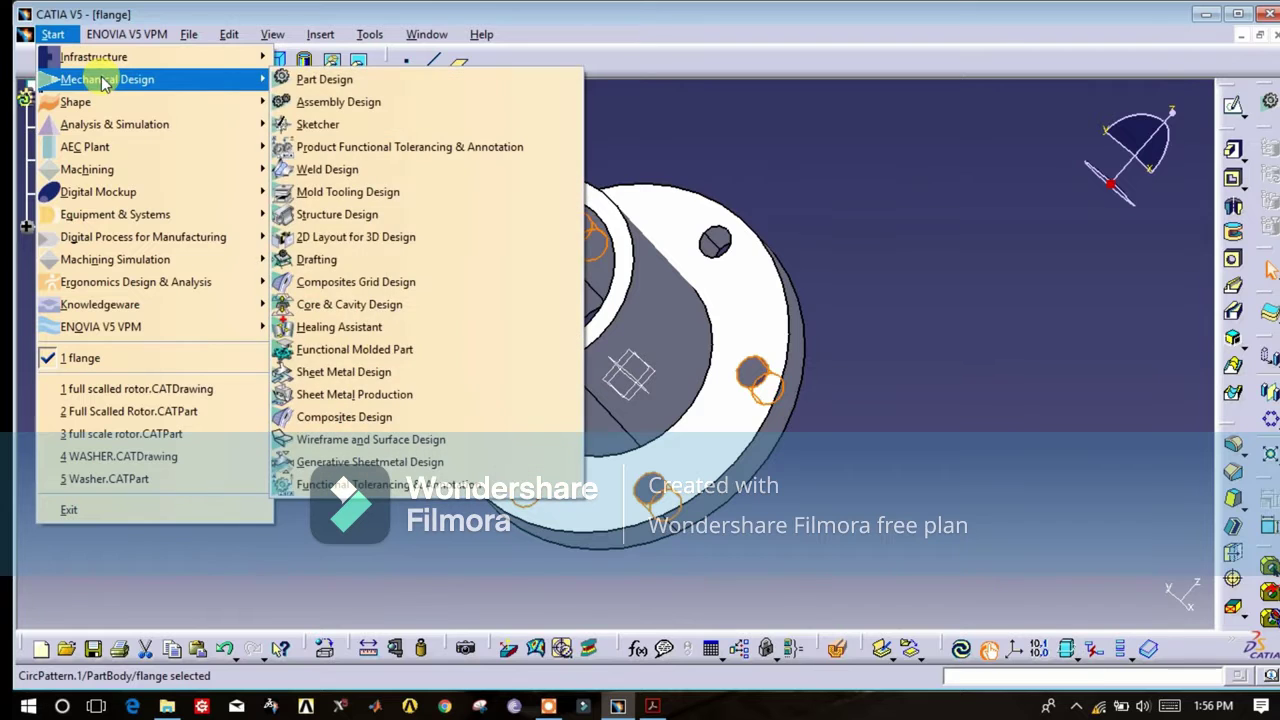
pyautogui.click(300, 79)
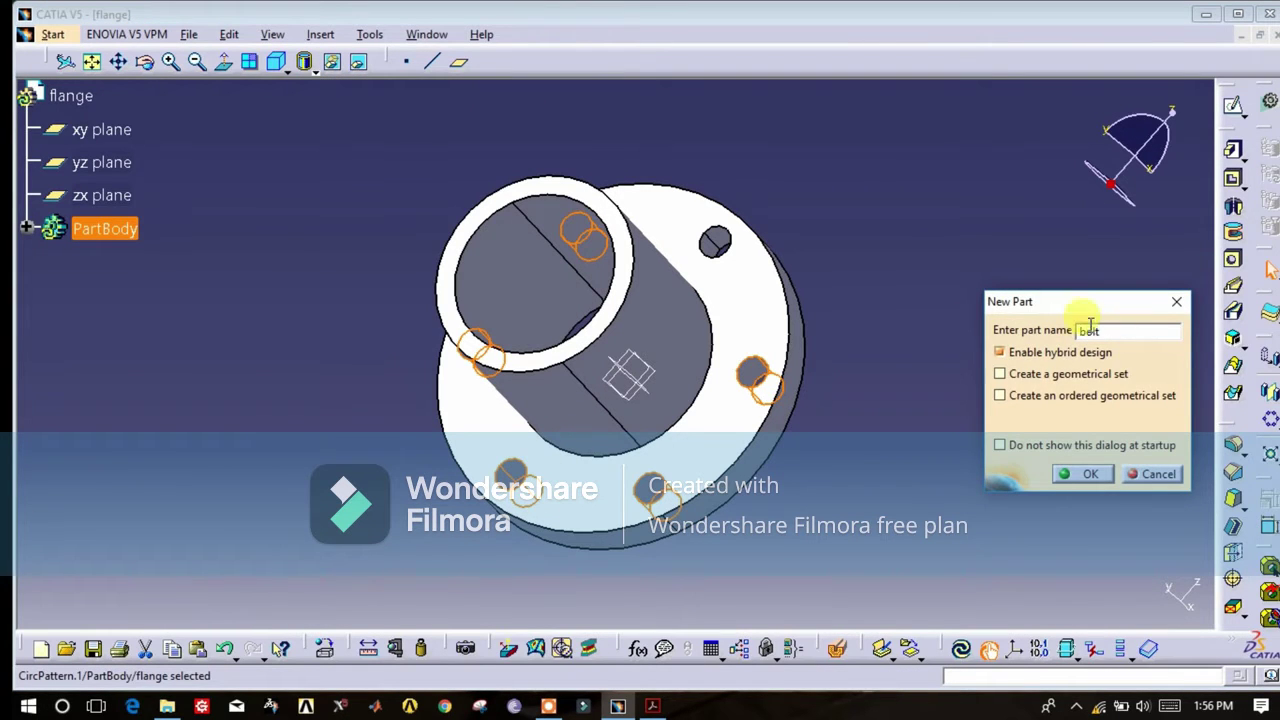
pyautogui.click(1082, 477)
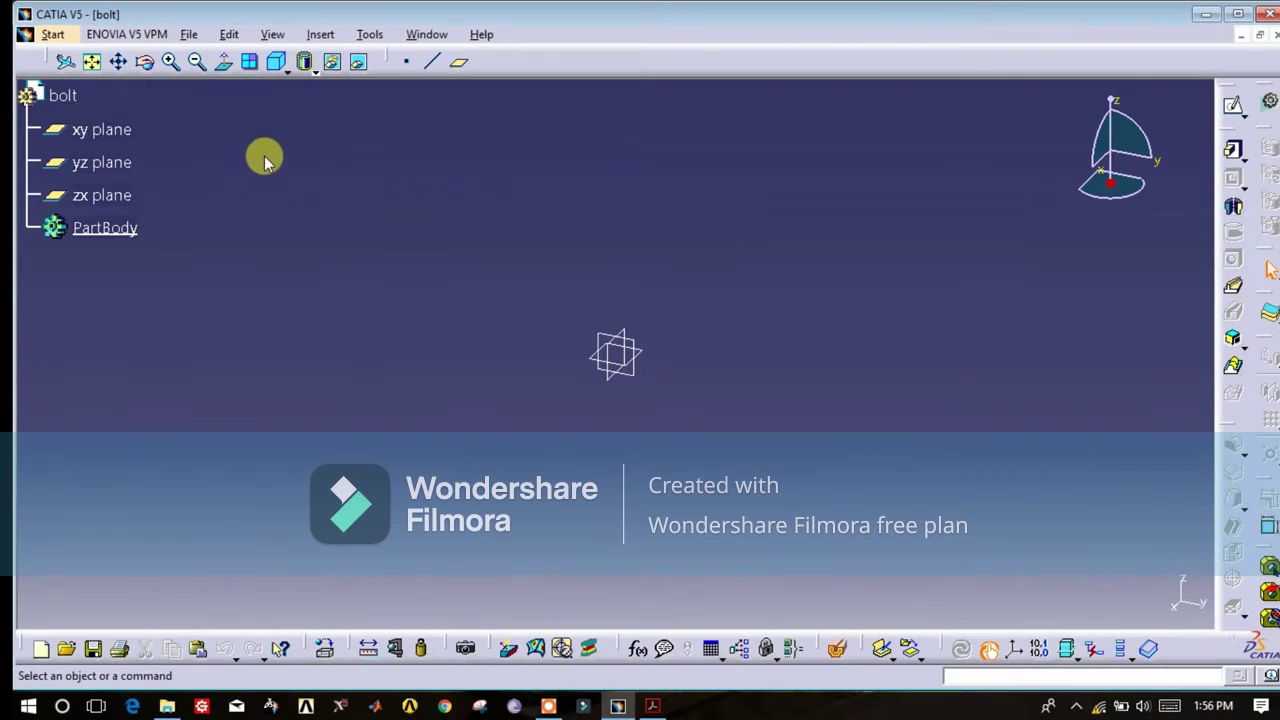
# Sketch a hexagon 35 mm across flats on the xy plane, centred on the origin, and pad it 15 mm
pyautogui.click(110, 133)
pyautogui.click(1233, 104)
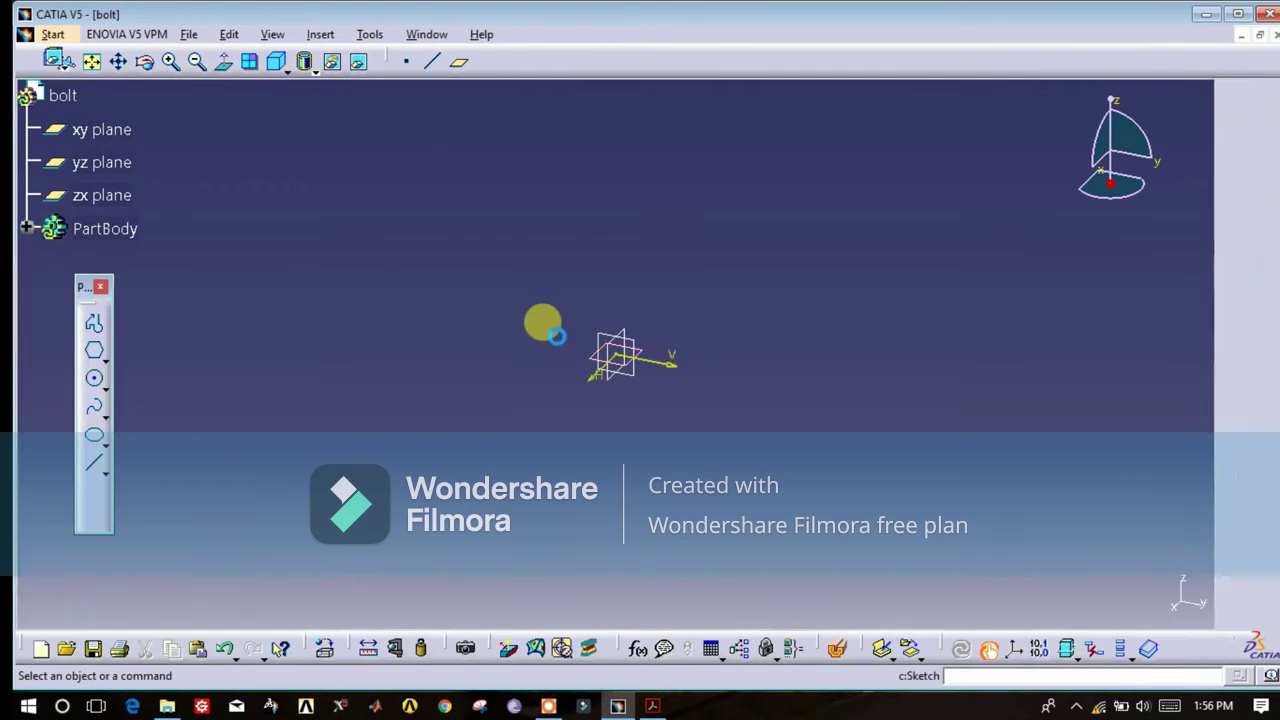
pyautogui.click(94, 349)
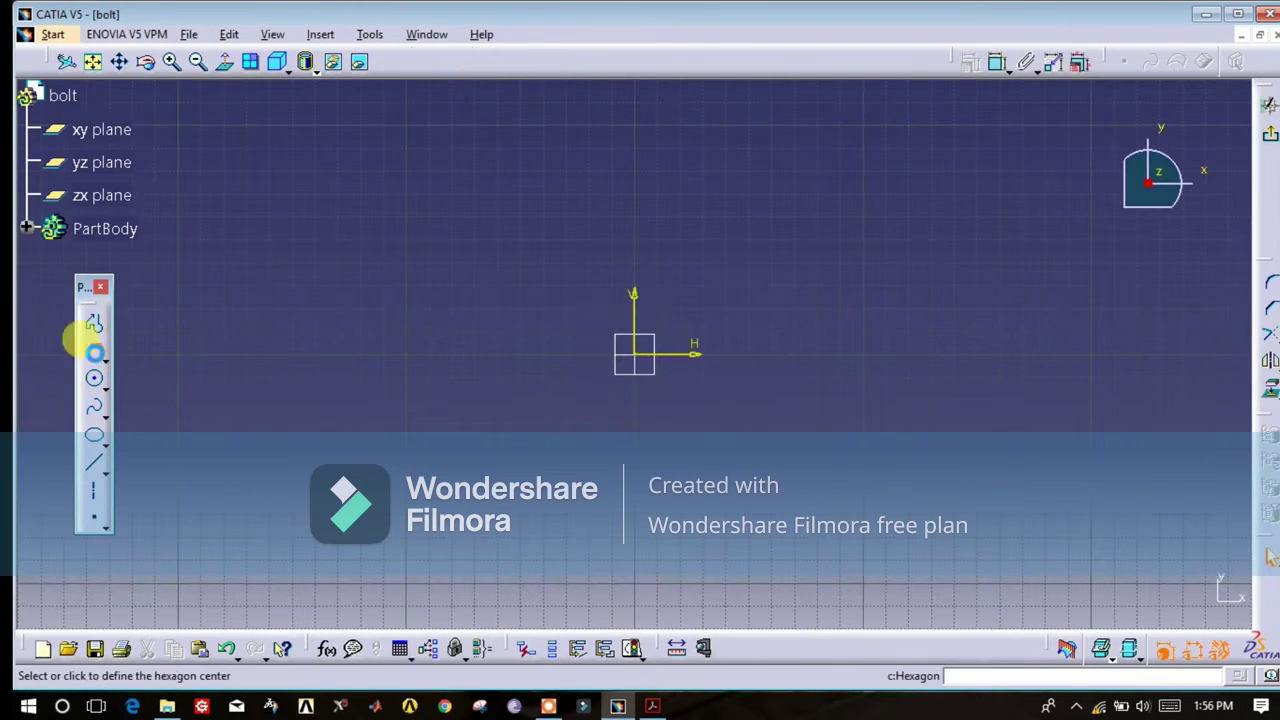
pyautogui.click(640, 356)
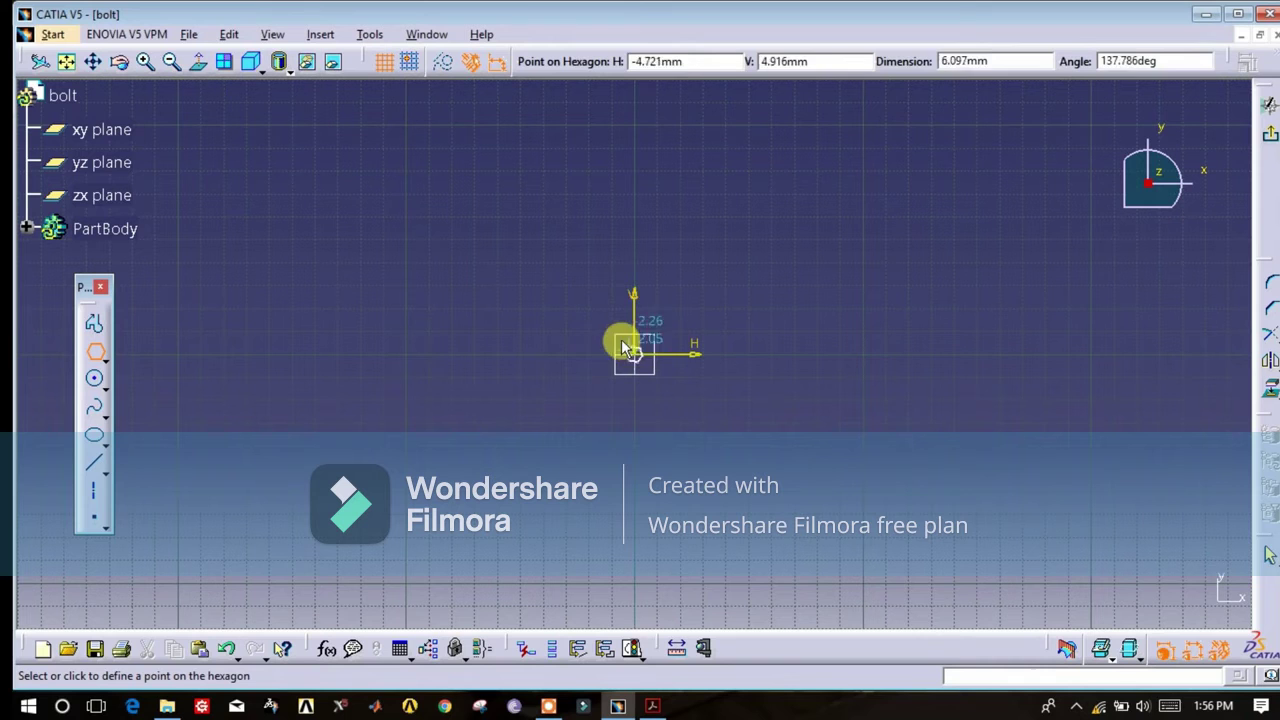
pyautogui.click(592, 280)
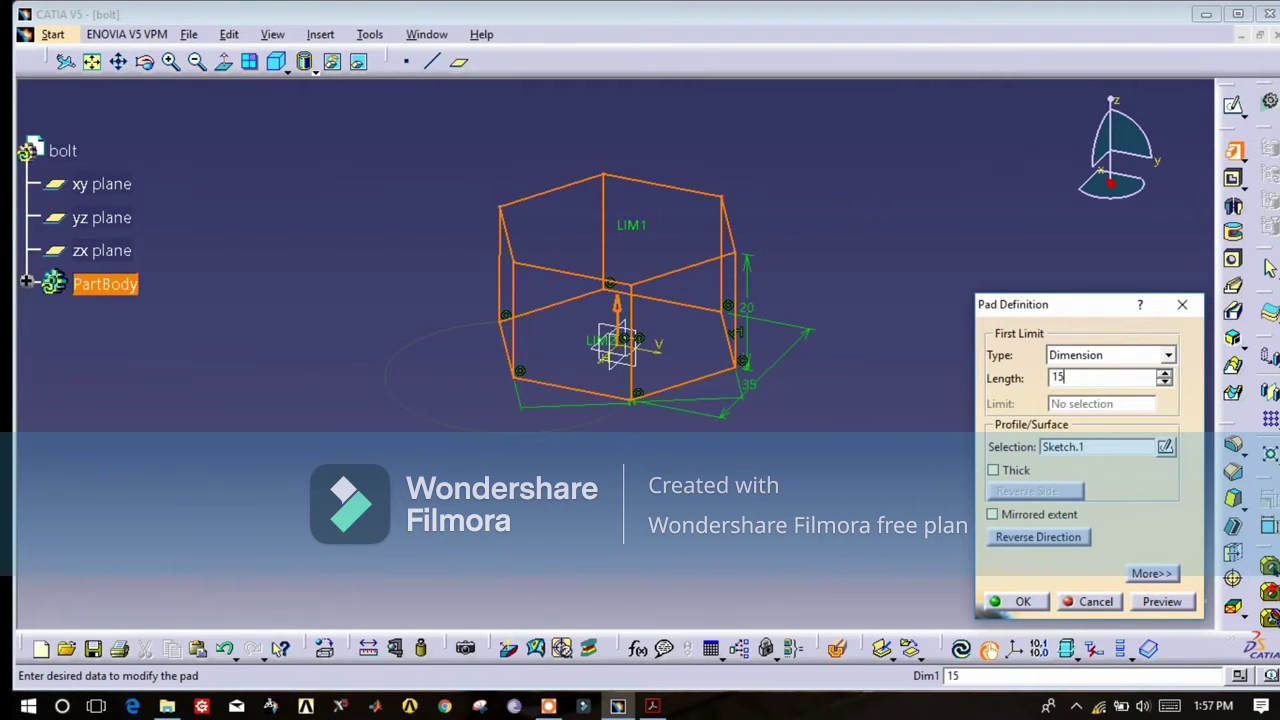
pyautogui.click(1022, 602)
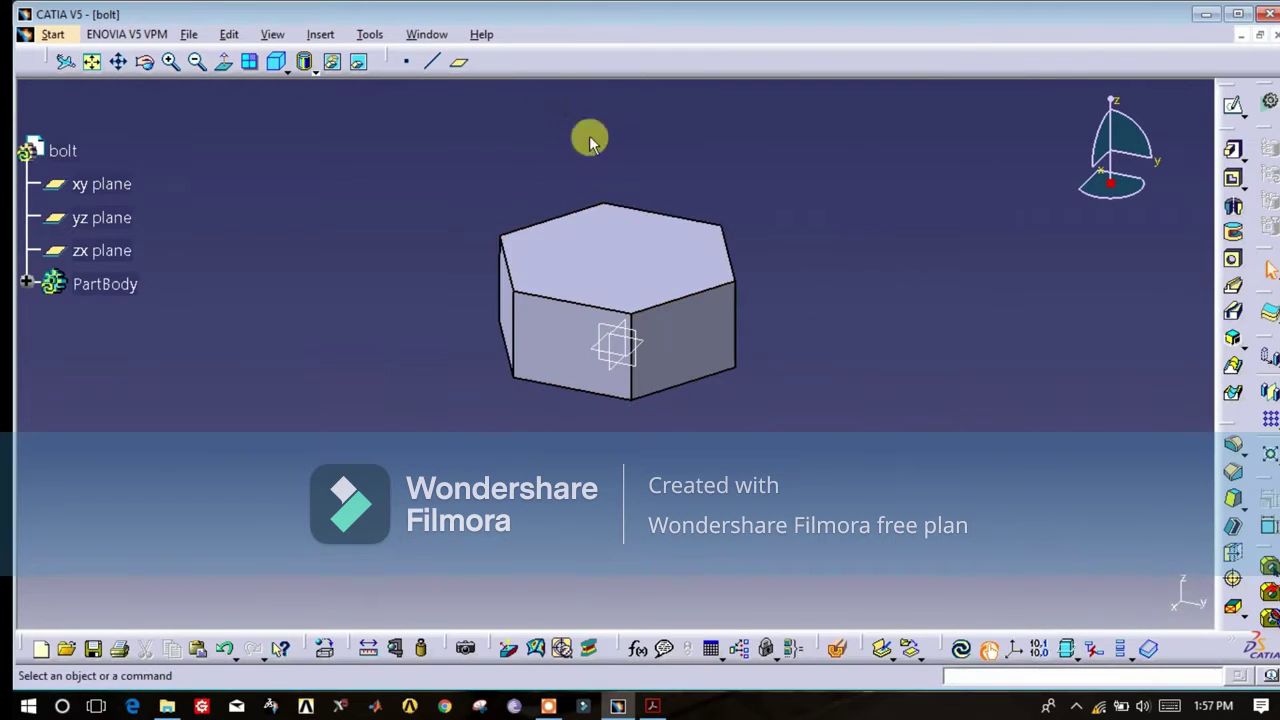
# Start a sketch on the hexagonal head's upper face and draw a circle about 20 mm in diameter centred on the origin
pyautogui.click(609, 271)
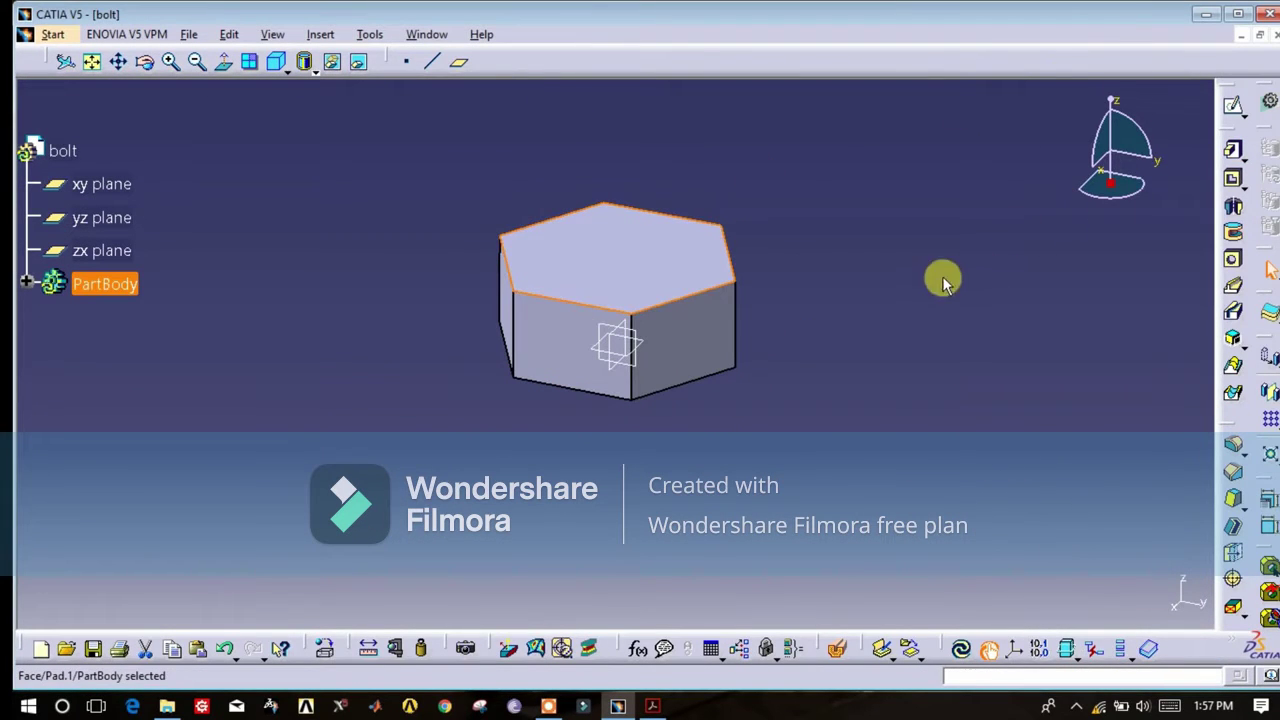
pyautogui.click(1232, 105)
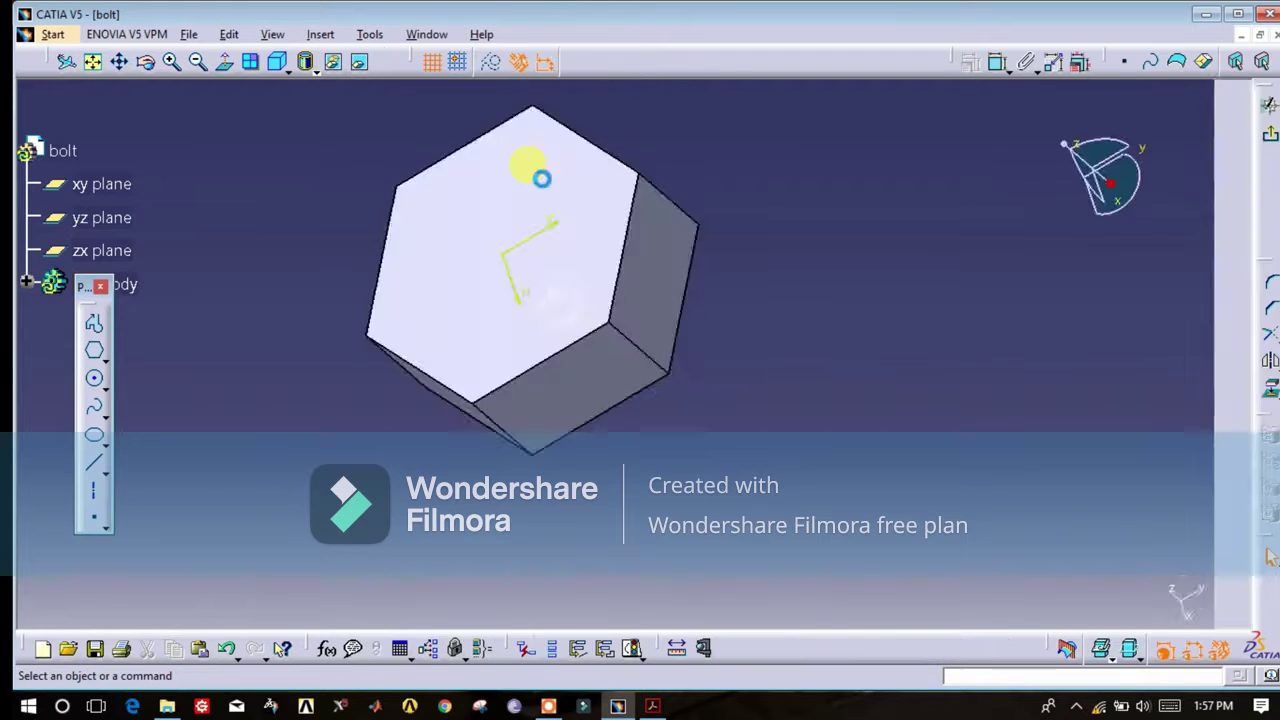
pyautogui.click(96, 385)
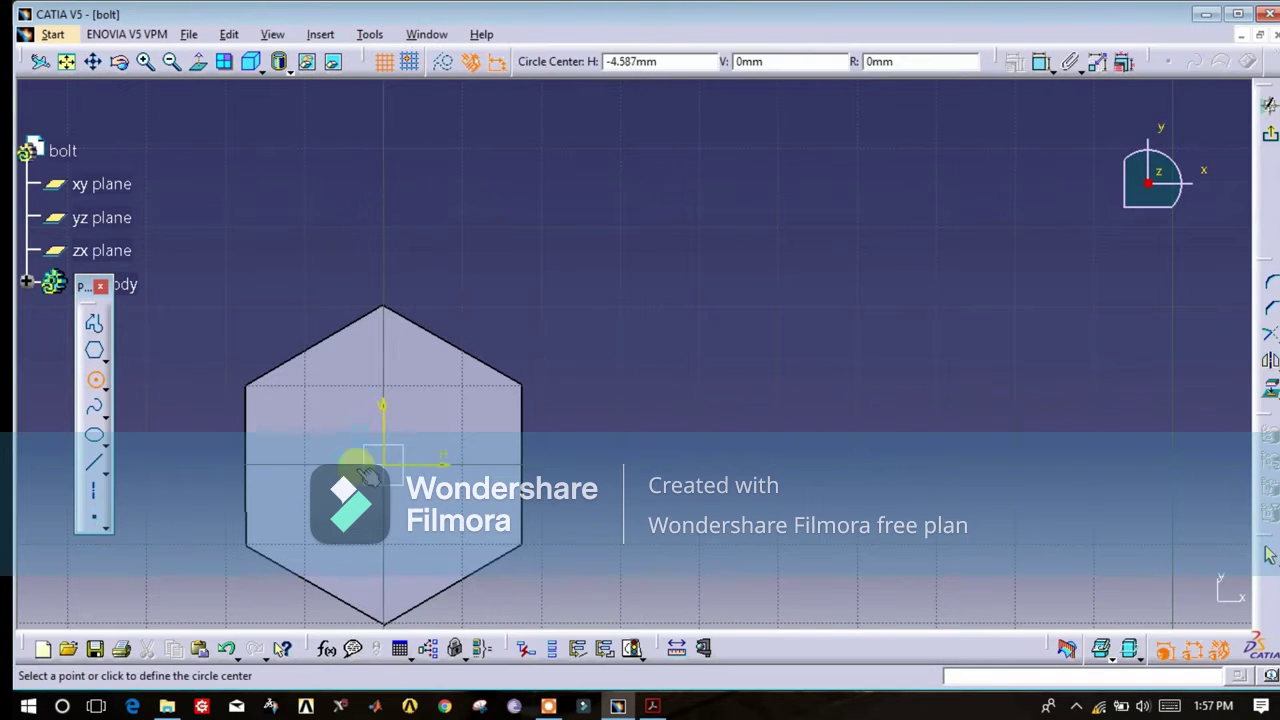
pyautogui.click(383, 460)
pyautogui.click(310, 425)
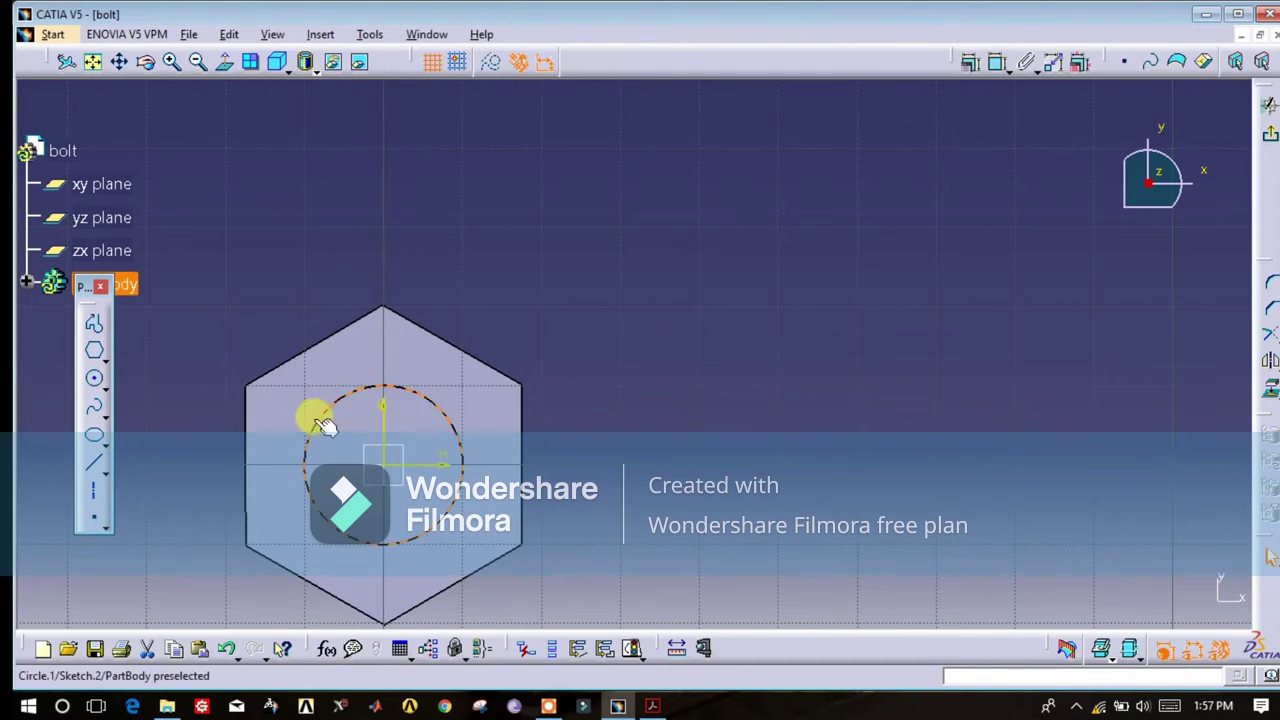
# Dimension the circle on the bolt head and set its diameter to 20 mm
pyautogui.click(998, 64)
pyautogui.click(396, 410)
pyautogui.doubleClick(483, 327)
pyautogui.write('20')
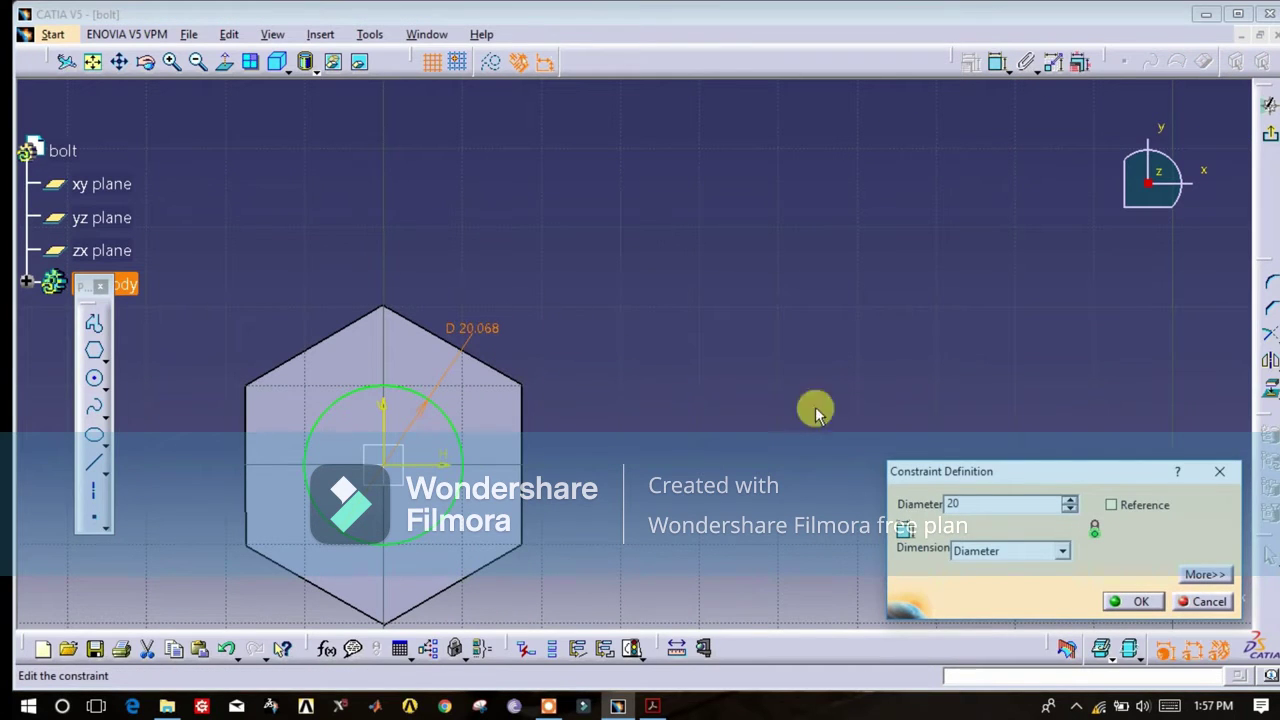
pyautogui.click(1136, 602)
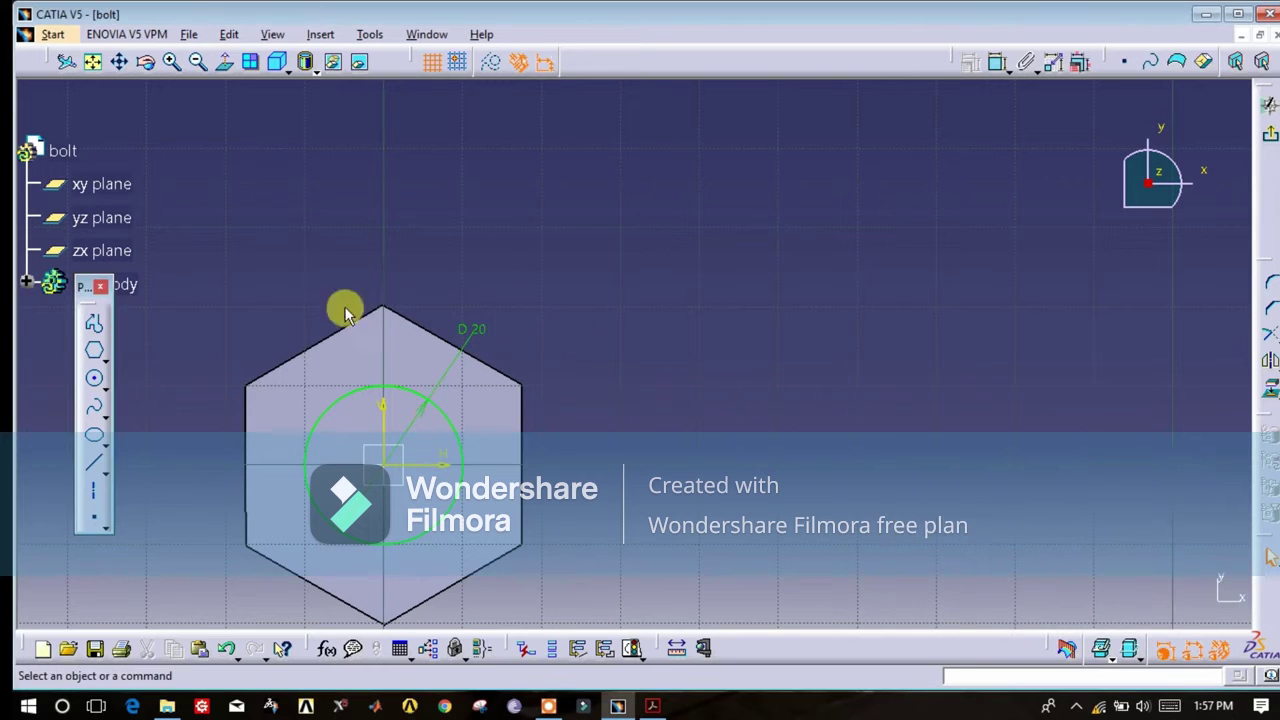
# Leave the sketch and pad the 20 mm circle 105 mm from the hexagonal head to form the shank
pyautogui.moveTo(365, 308); pyautogui.dragTo(574, 163, button='middle')
pyautogui.click(1268, 106)
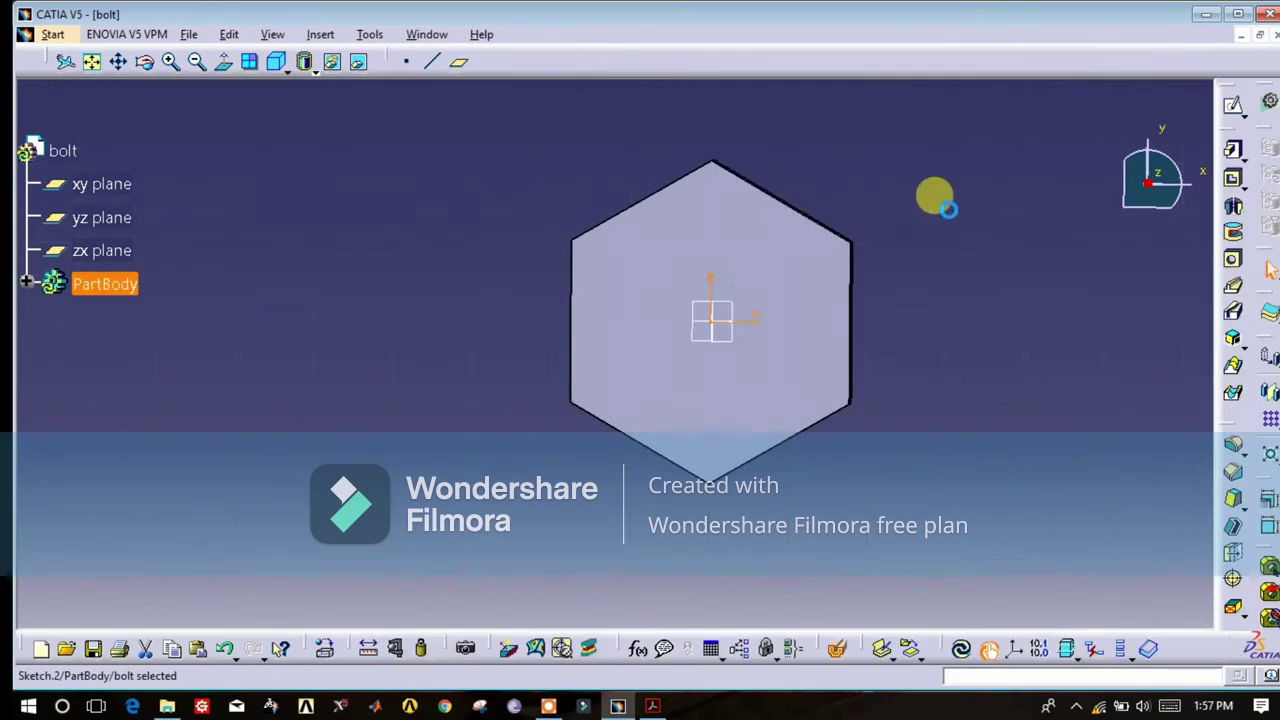
pyautogui.click(1234, 153)
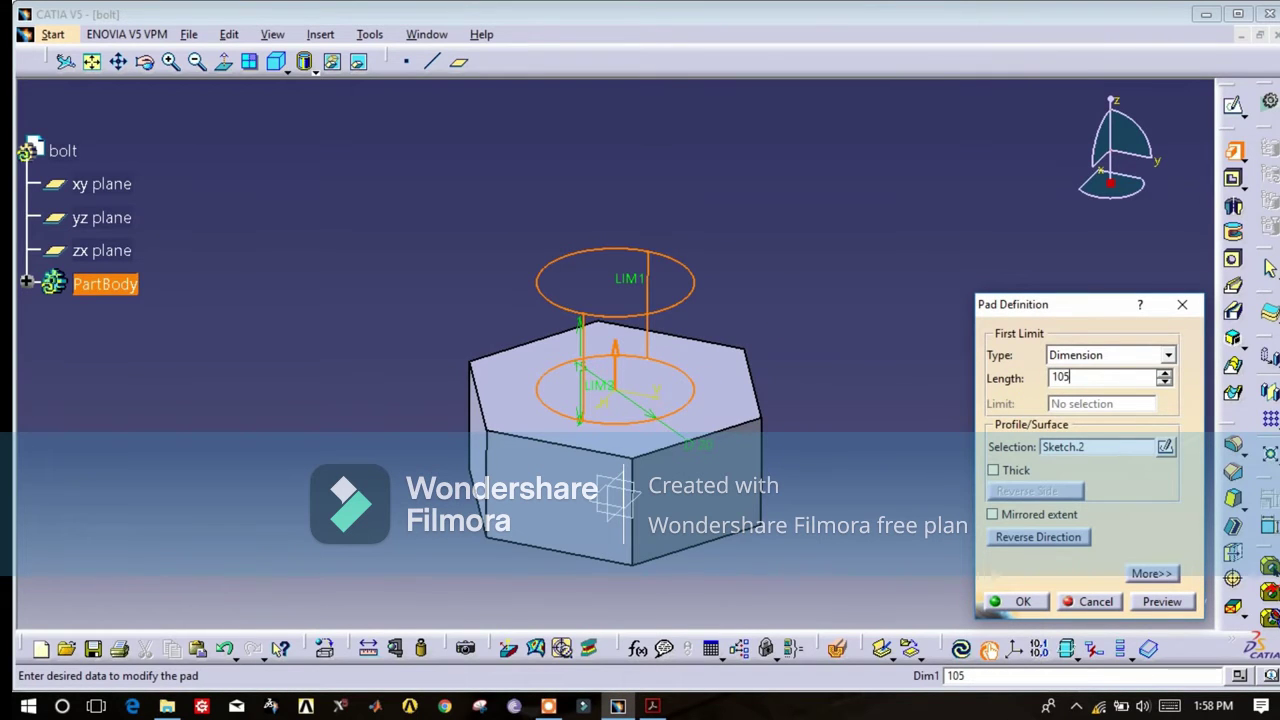
pyautogui.click(1027, 606)
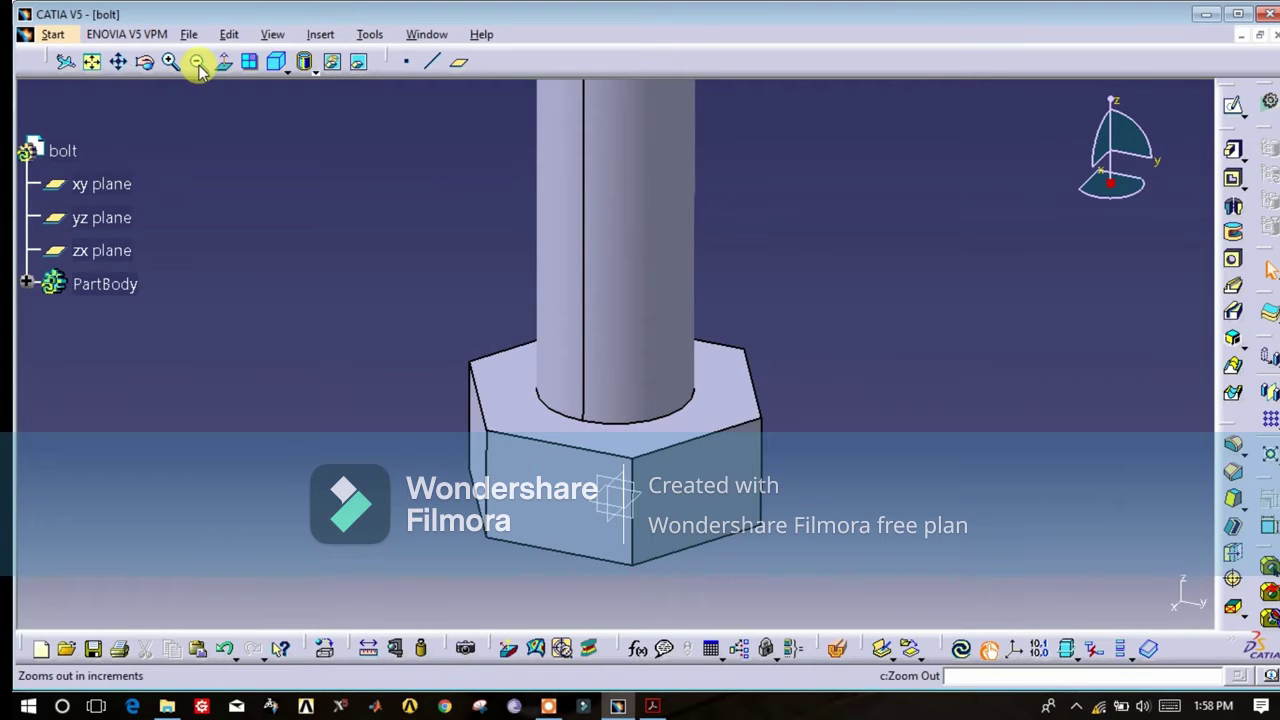
# Start a sketch on the yz plane and draw a small closed right triangle beside the bolt head, its base on the horizontal axis
pyautogui.click(197, 62)
pyautogui.click(144, 62)
pyautogui.moveTo(343, 203); pyautogui.dragTo(537, 149)
pyautogui.click(107, 214)
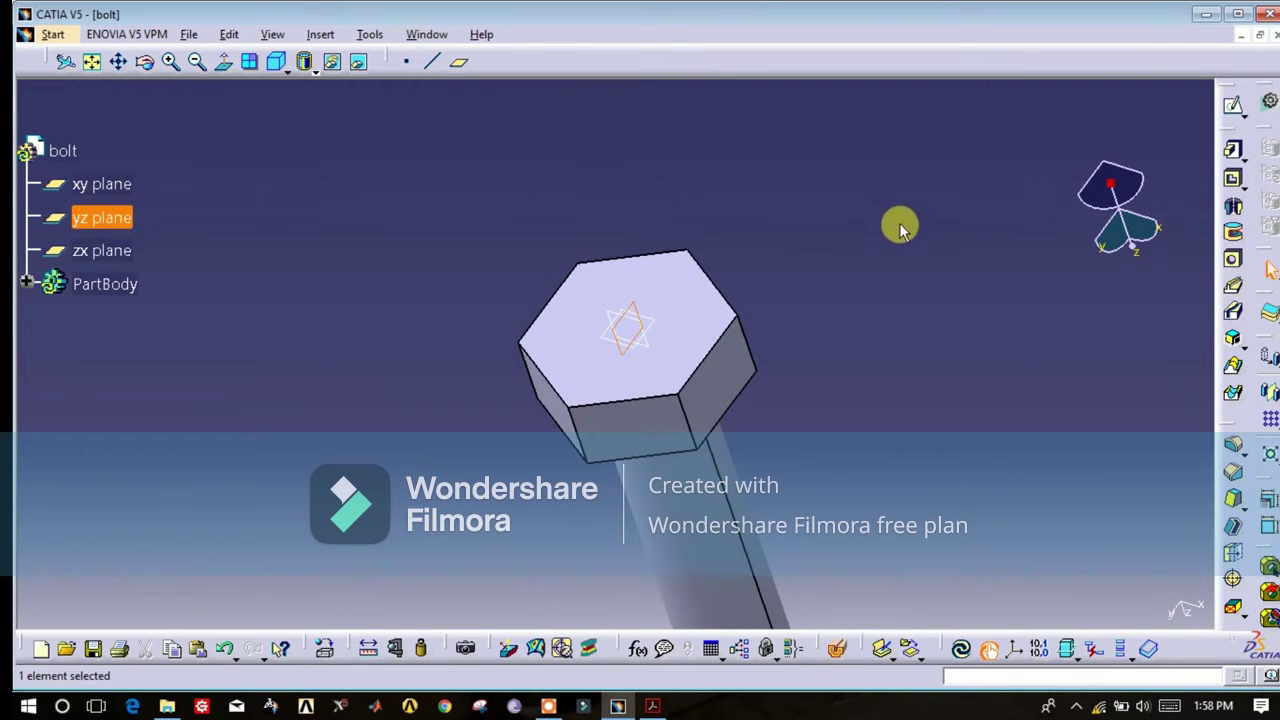
pyautogui.click(1234, 110)
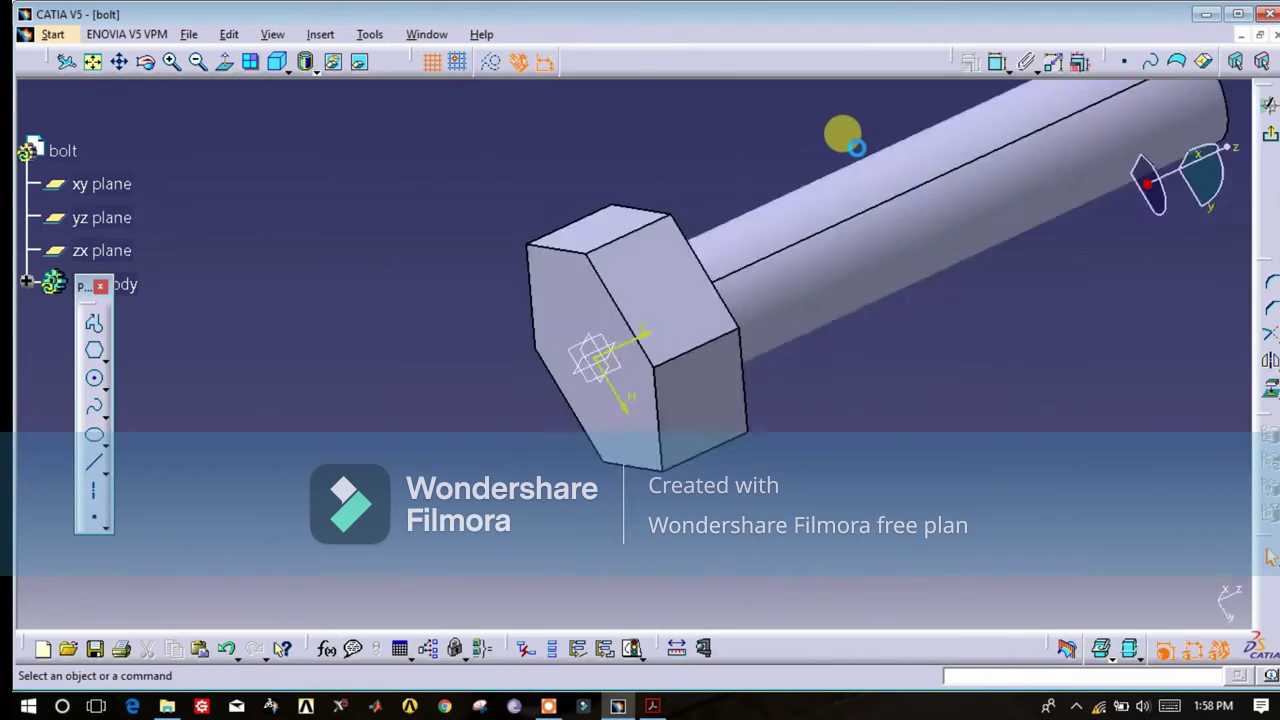
pyautogui.click(94, 324)
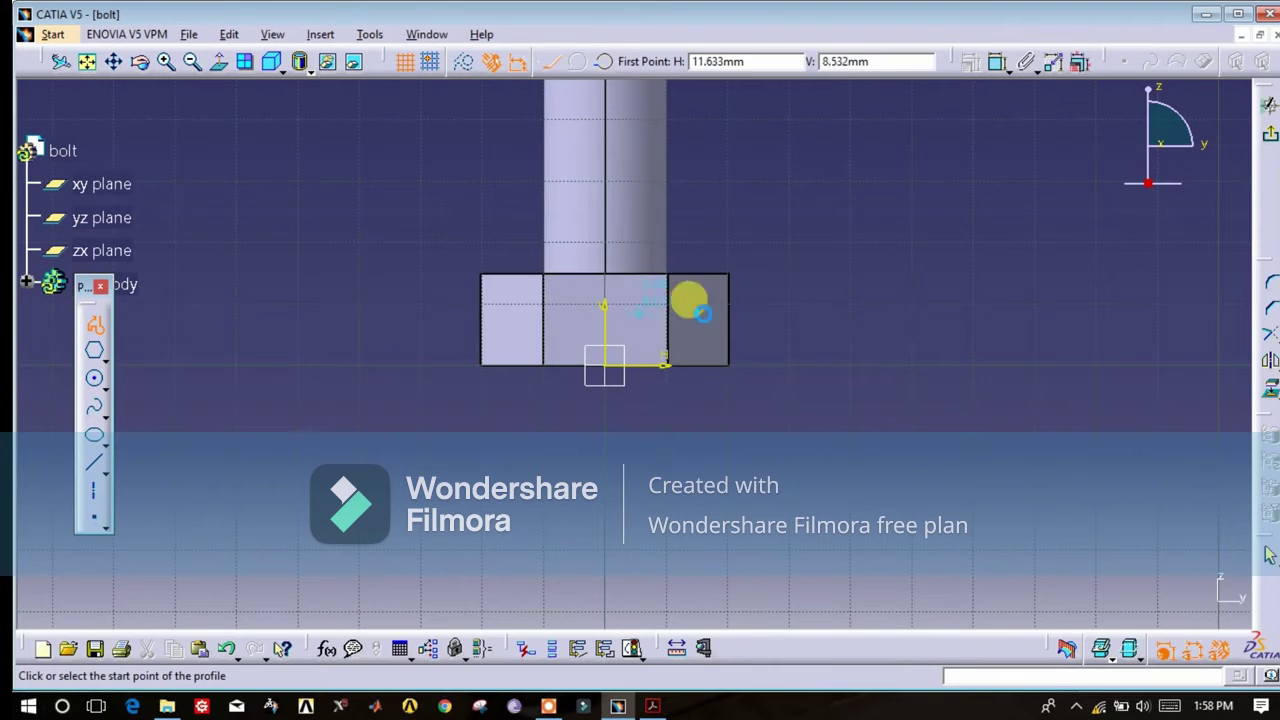
pyautogui.click(740, 366)
pyautogui.click(780, 331)
pyautogui.click(780, 363)
pyautogui.click(746, 365)
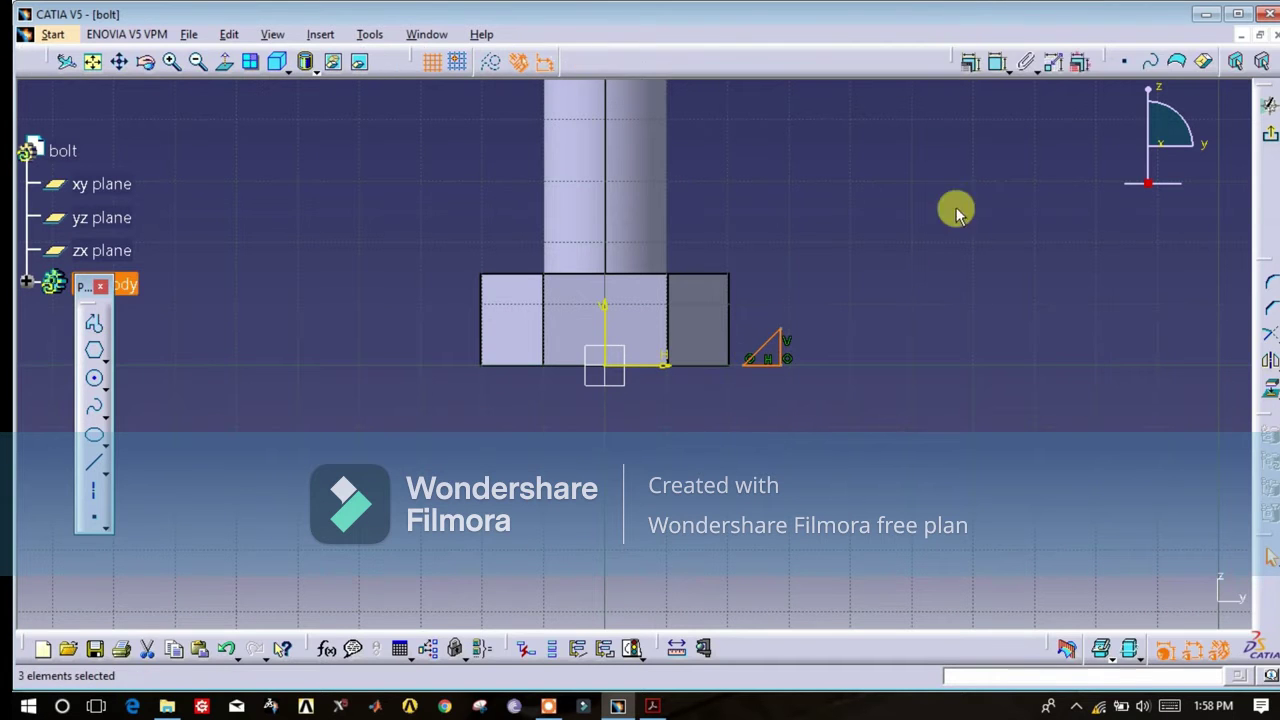
# Dimension the angle between the triangle's sloping side and its base, and set it to 30 degrees
pyautogui.click(997, 70)
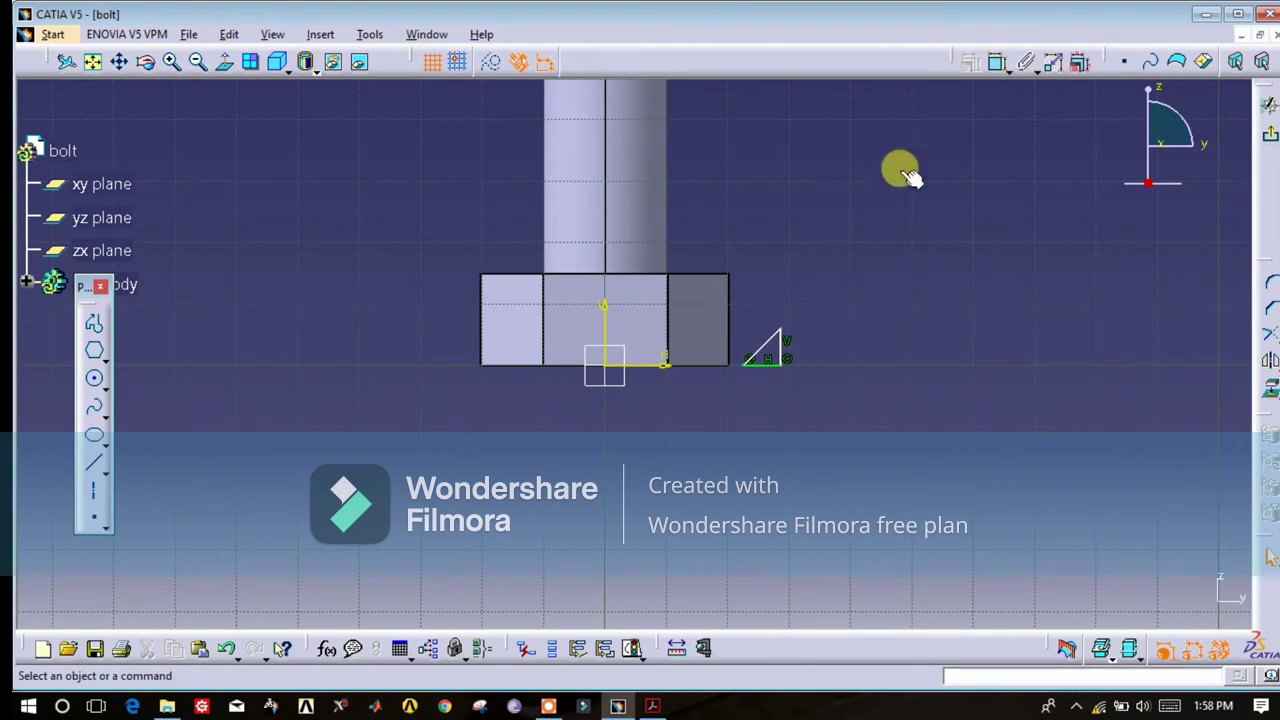
pyautogui.click(988, 68)
pyautogui.click(765, 345)
pyautogui.click(757, 362)
pyautogui.click(872, 303)
pyautogui.doubleClick(873, 303)
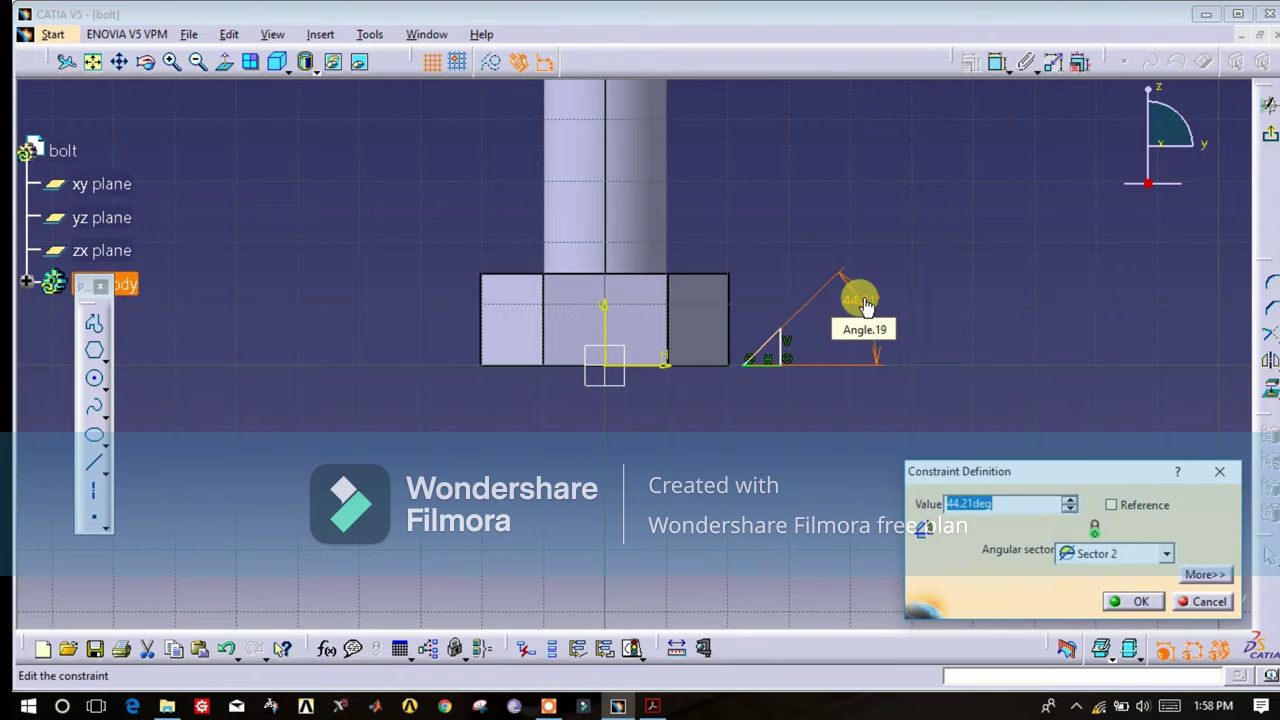
pyautogui.press('Return')
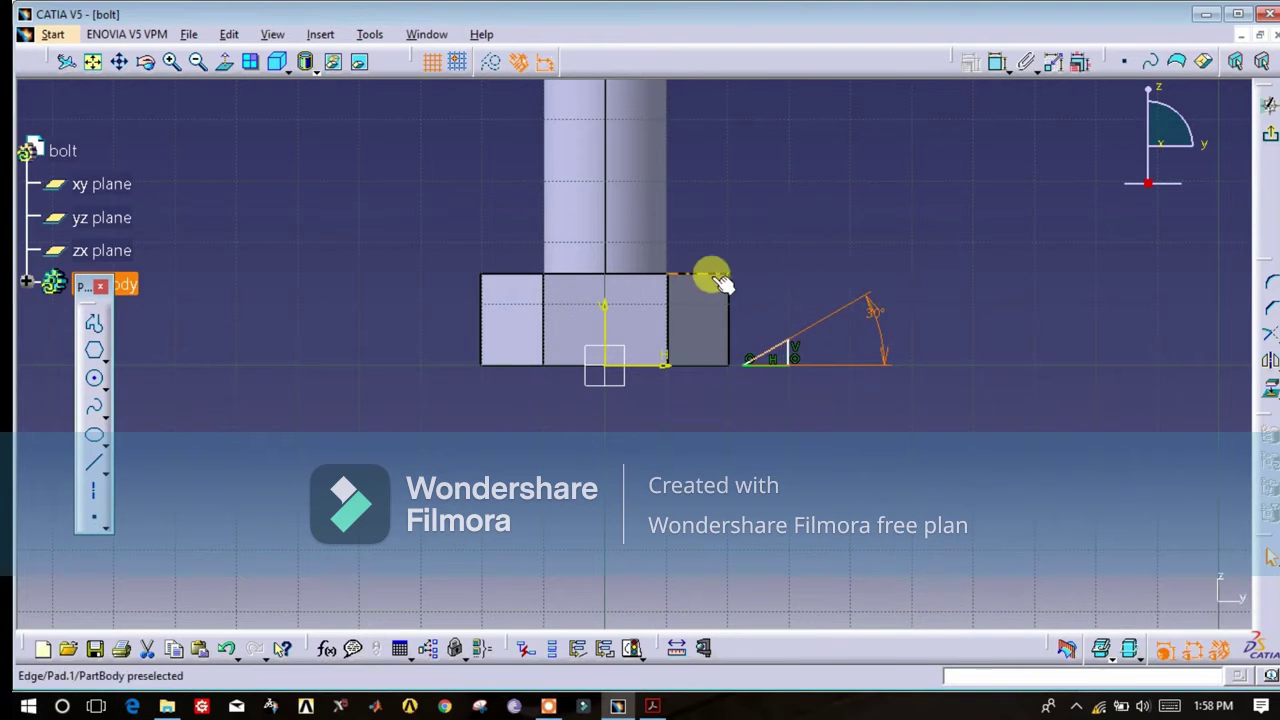
pyautogui.click(752, 362)
pyautogui.click(995, 62)
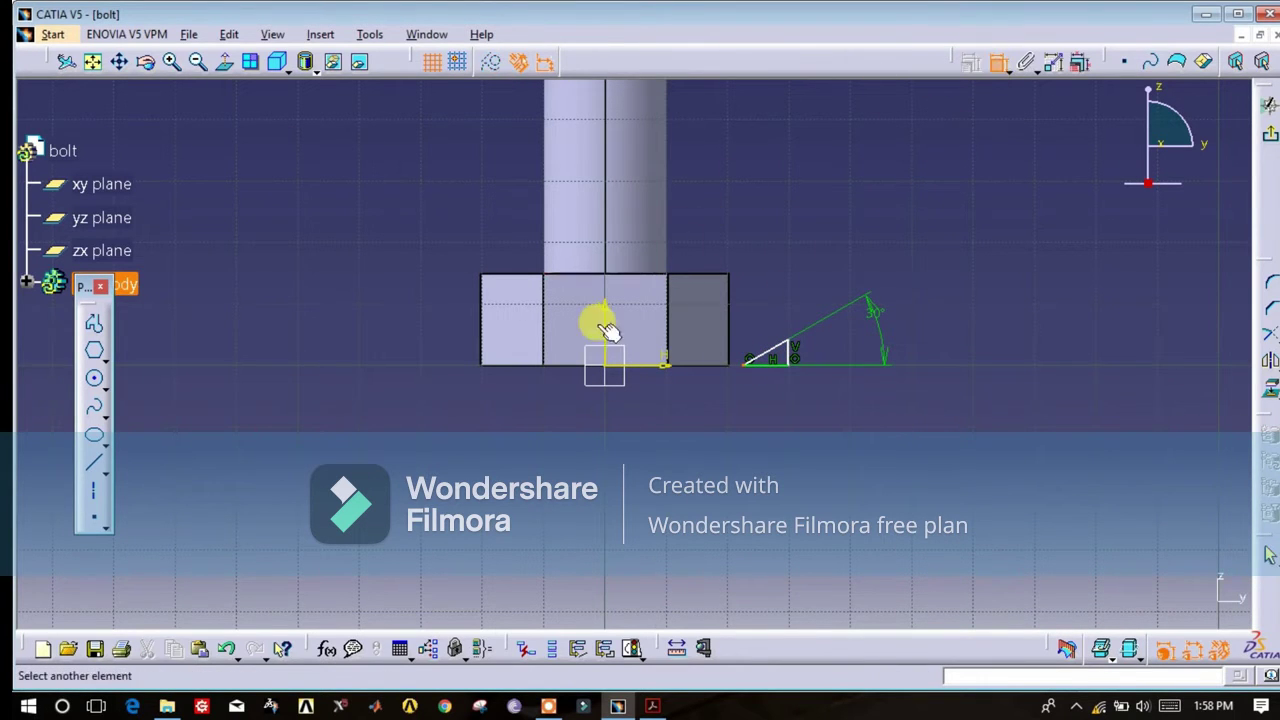
pyautogui.rightClick(698, 368)
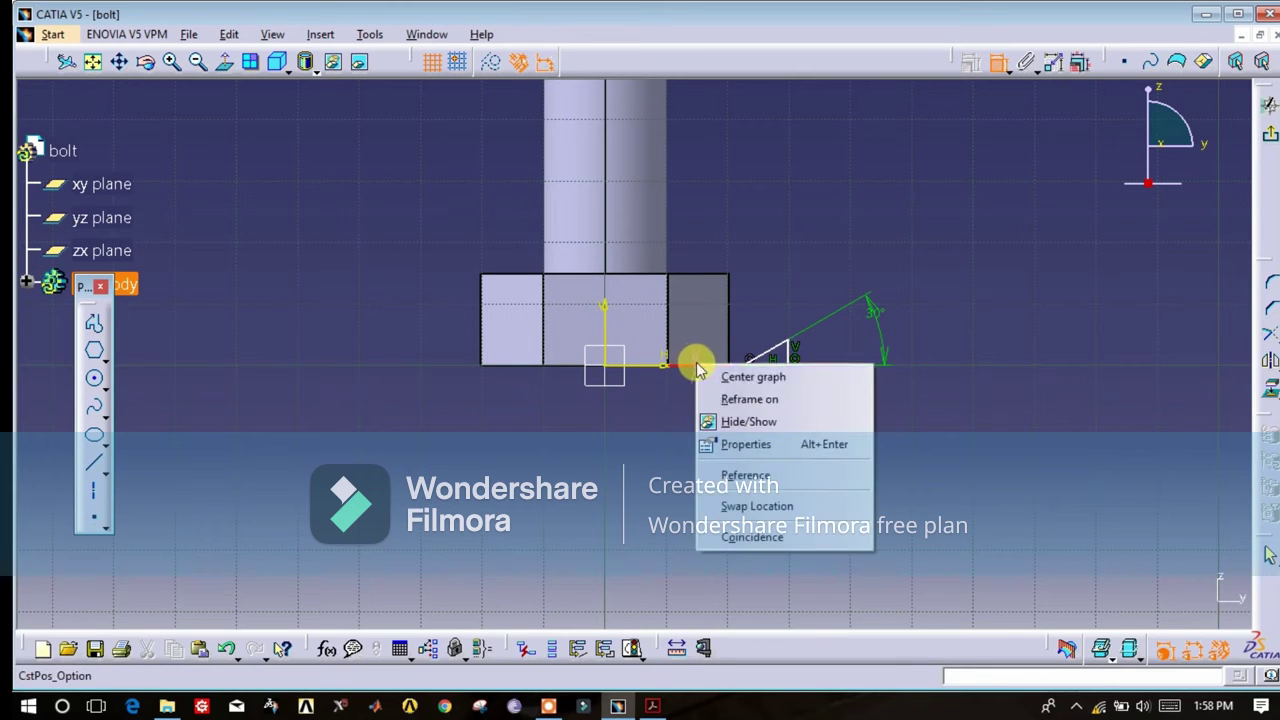
pyautogui.click(850, 185)
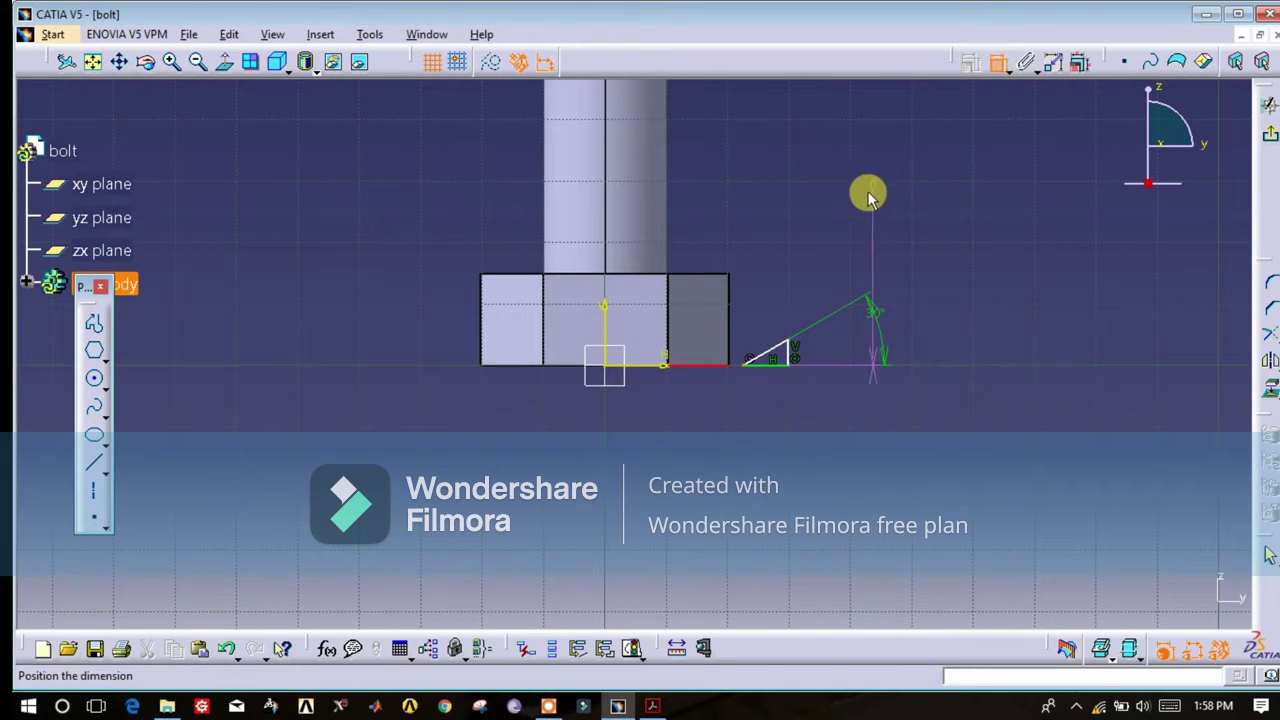
pyautogui.press('Escape')
# Dimension the distance from the triangle's sharp inner corner to the vertical axis and set it to 17.5 mm
pyautogui.click(995, 62)
pyautogui.click(660, 358)
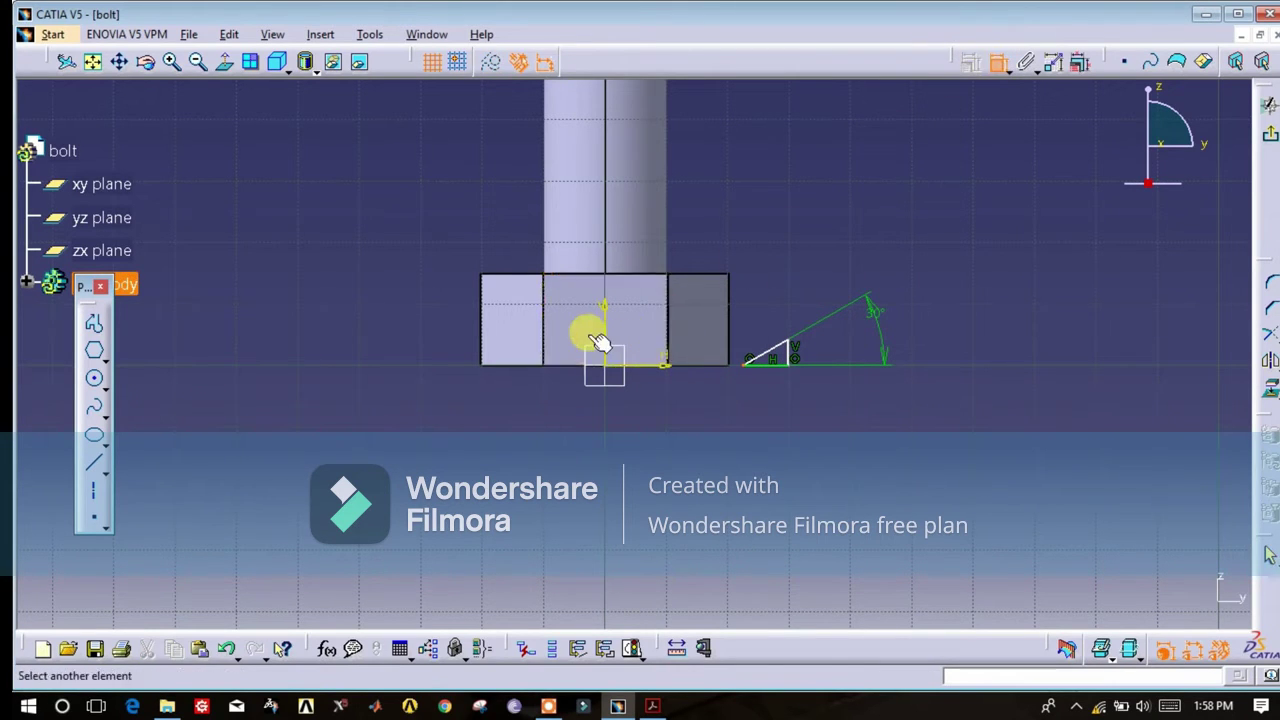
pyautogui.click(605, 321)
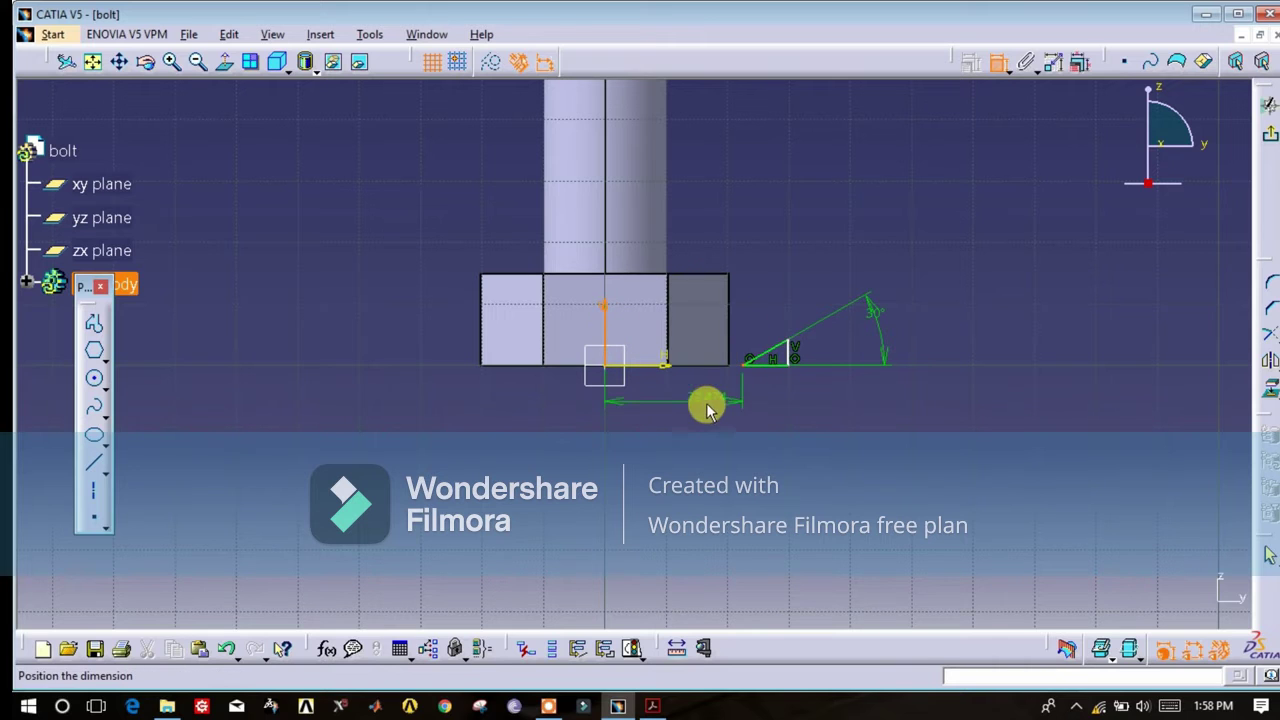
pyautogui.doubleClick(700, 406)
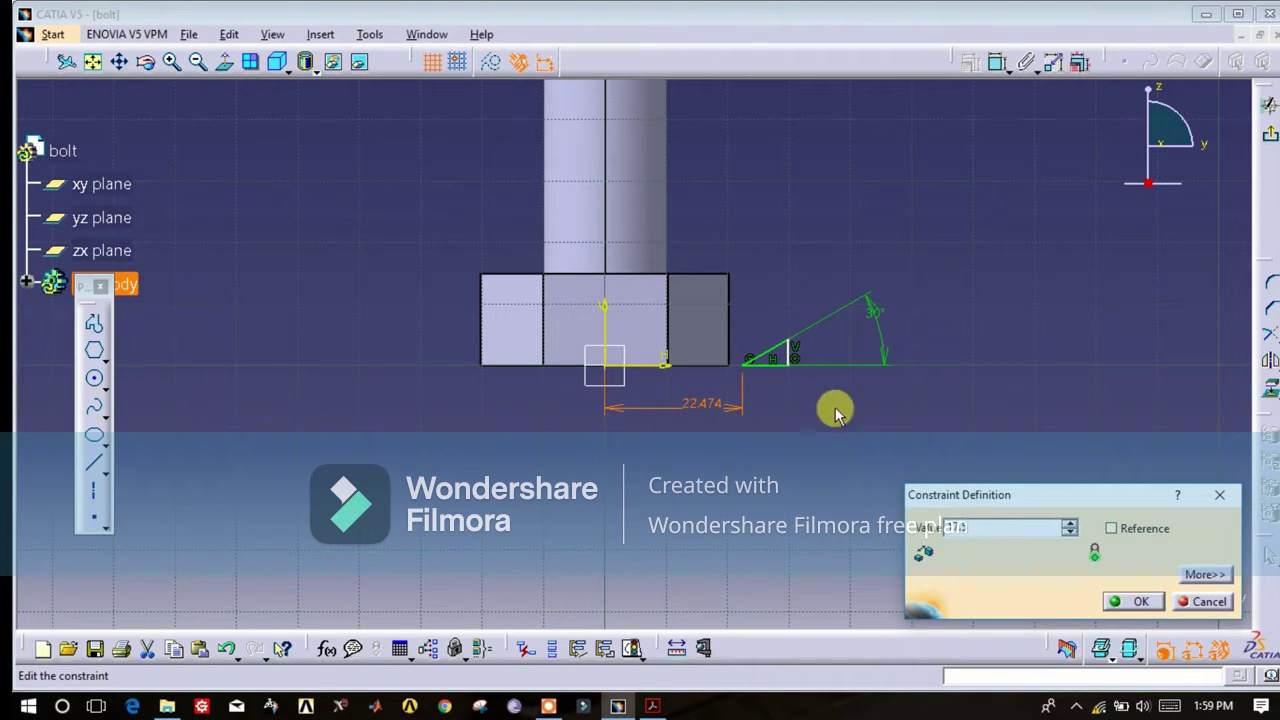
pyautogui.click(1140, 601)
pyautogui.click(988, 381)
# Leave the sketch and cut a 360-degree groove with the triangle around the Z Axis to chamfer the bolt head
pyautogui.click(1270, 140)
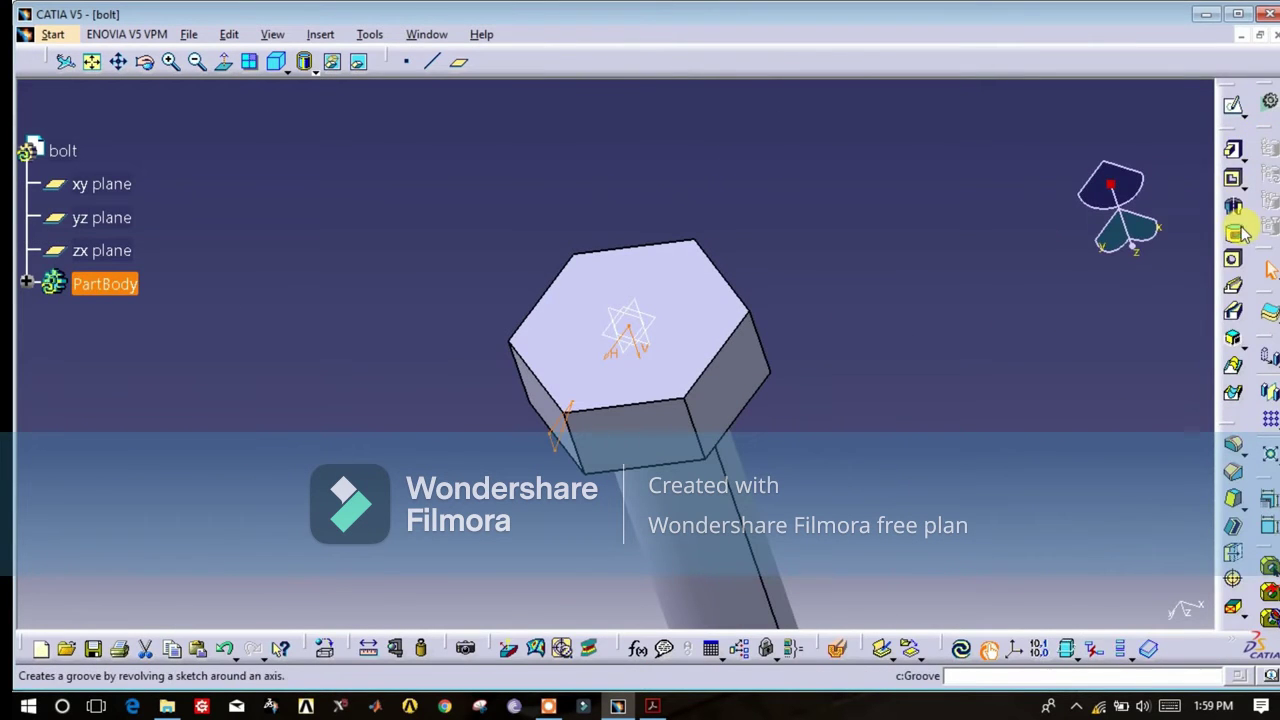
pyautogui.rightClick(1234, 235)
pyautogui.click(794, 243)
pyautogui.click(1232, 234)
pyautogui.rightClick(1053, 494)
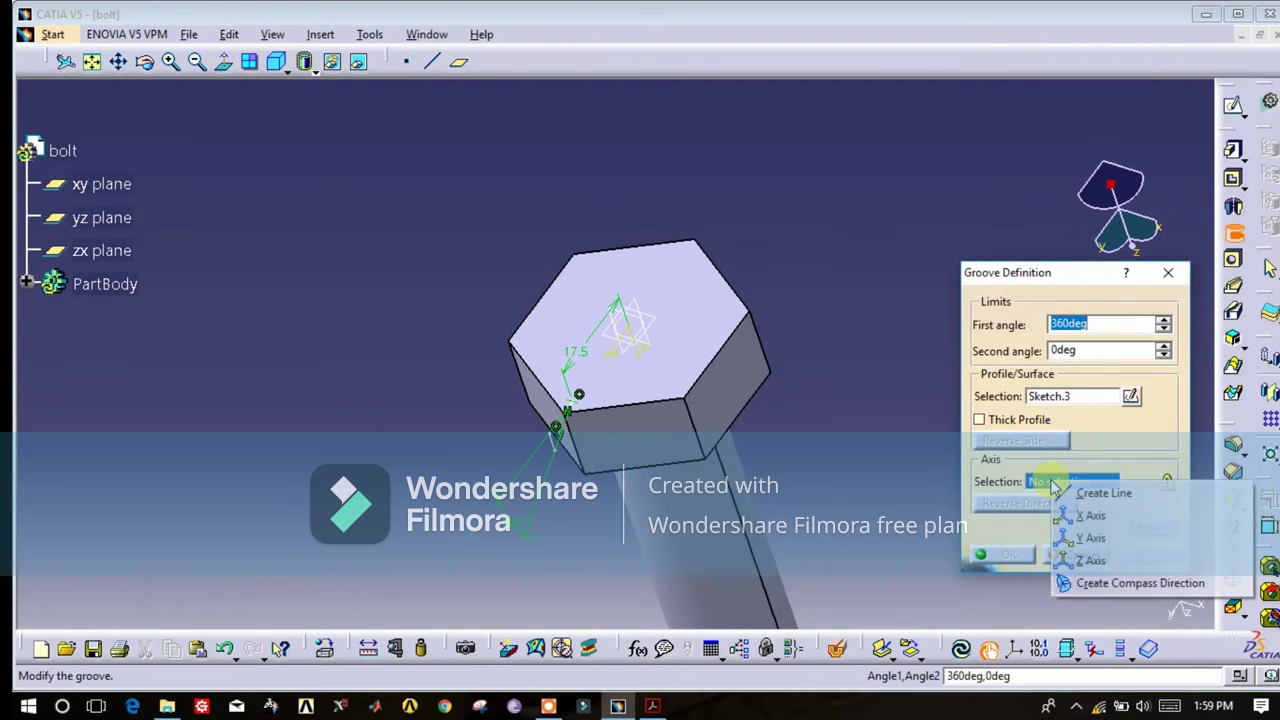
pyautogui.click(1087, 560)
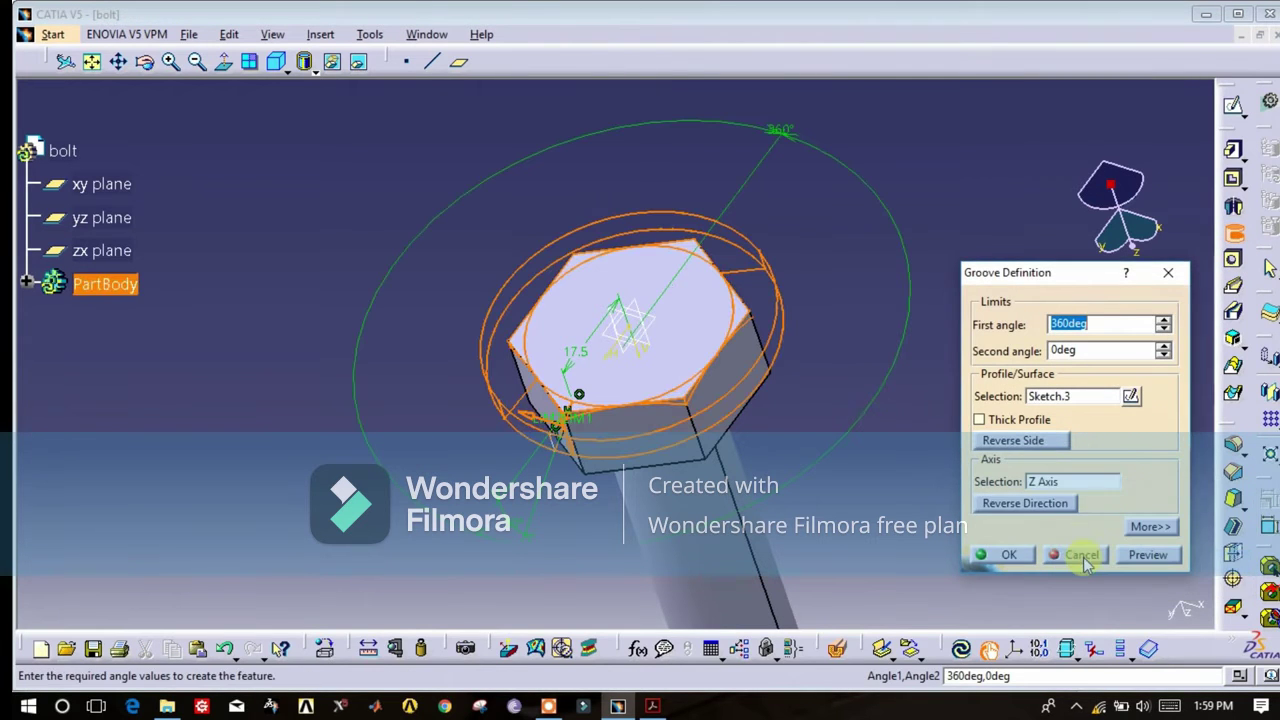
pyautogui.click(1010, 556)
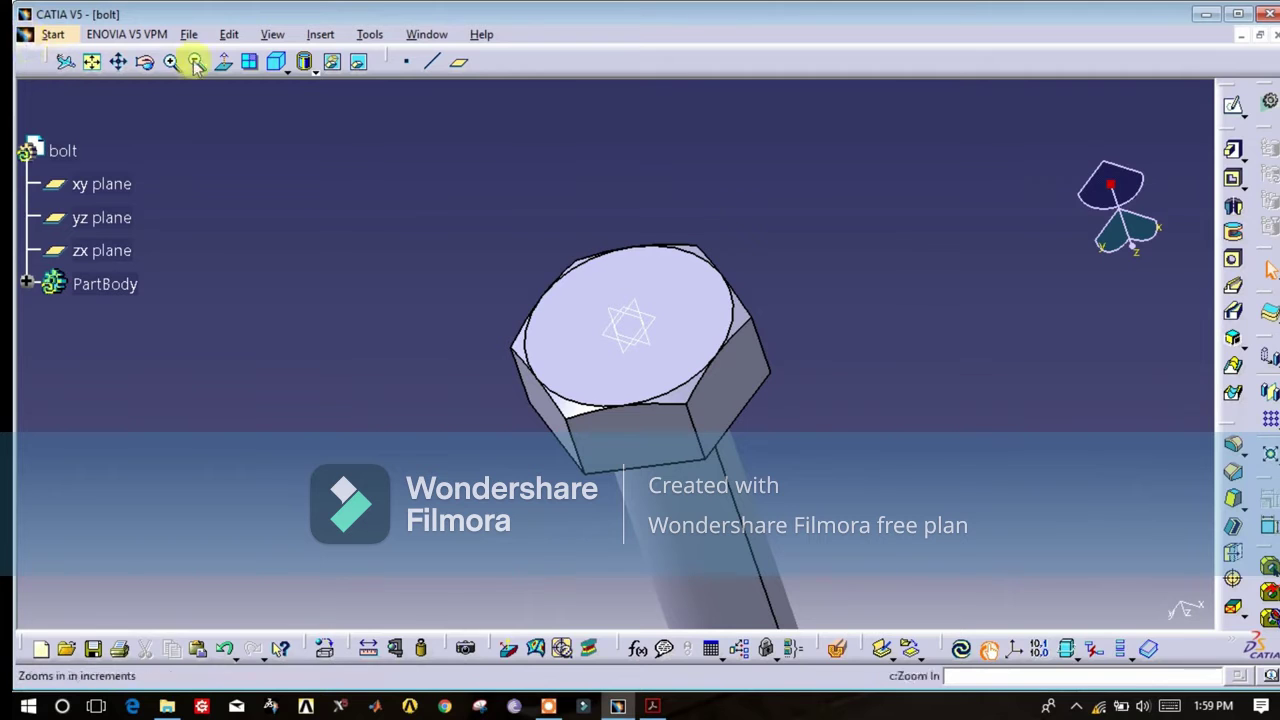
pyautogui.moveTo(144, 61); pyautogui.dragTo(390, 380)
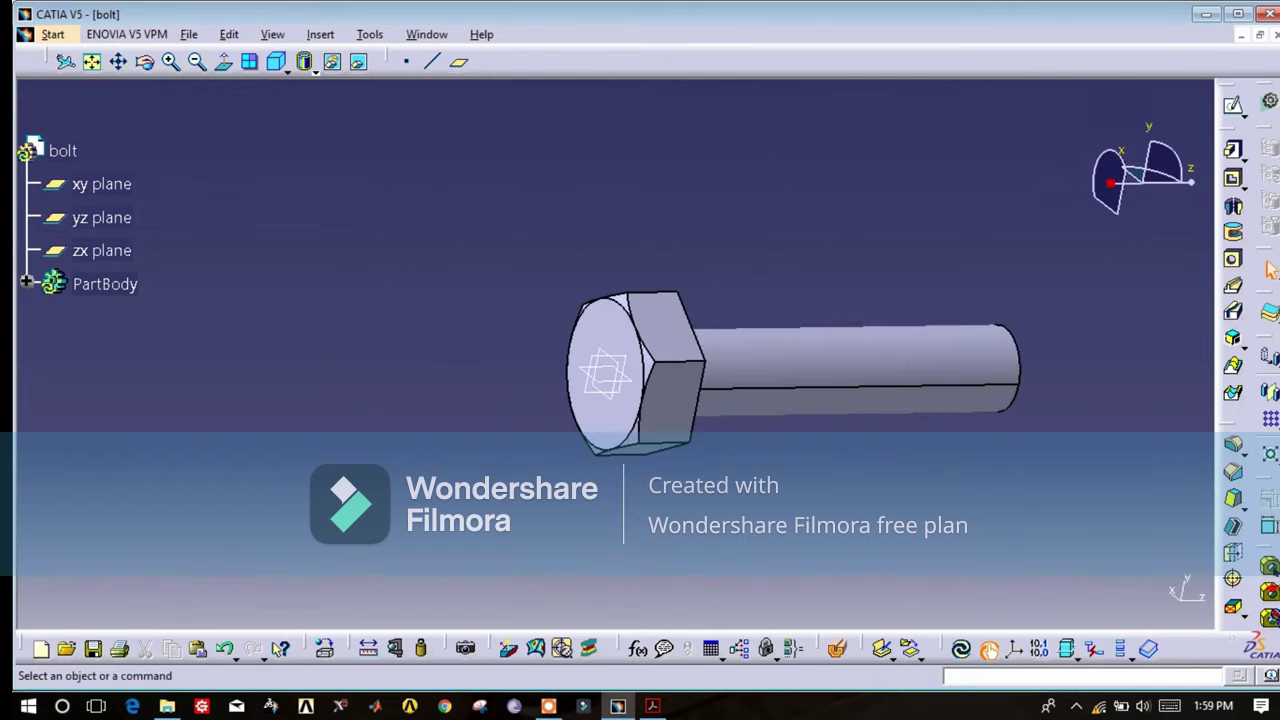
pyautogui.click(170, 62)
pyautogui.click(118, 61)
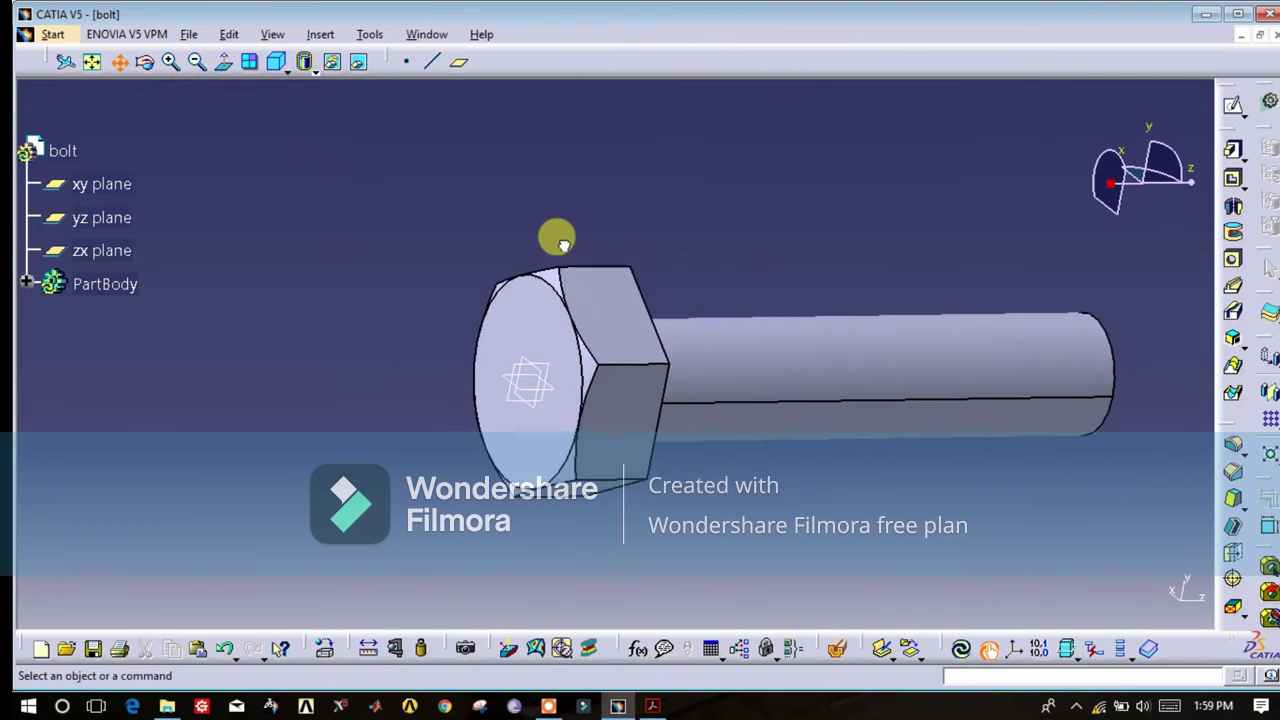
pyautogui.moveTo(557, 240); pyautogui.dragTo(446, 237)
# Create a new Part Design part named nut
pyautogui.click(52, 34)
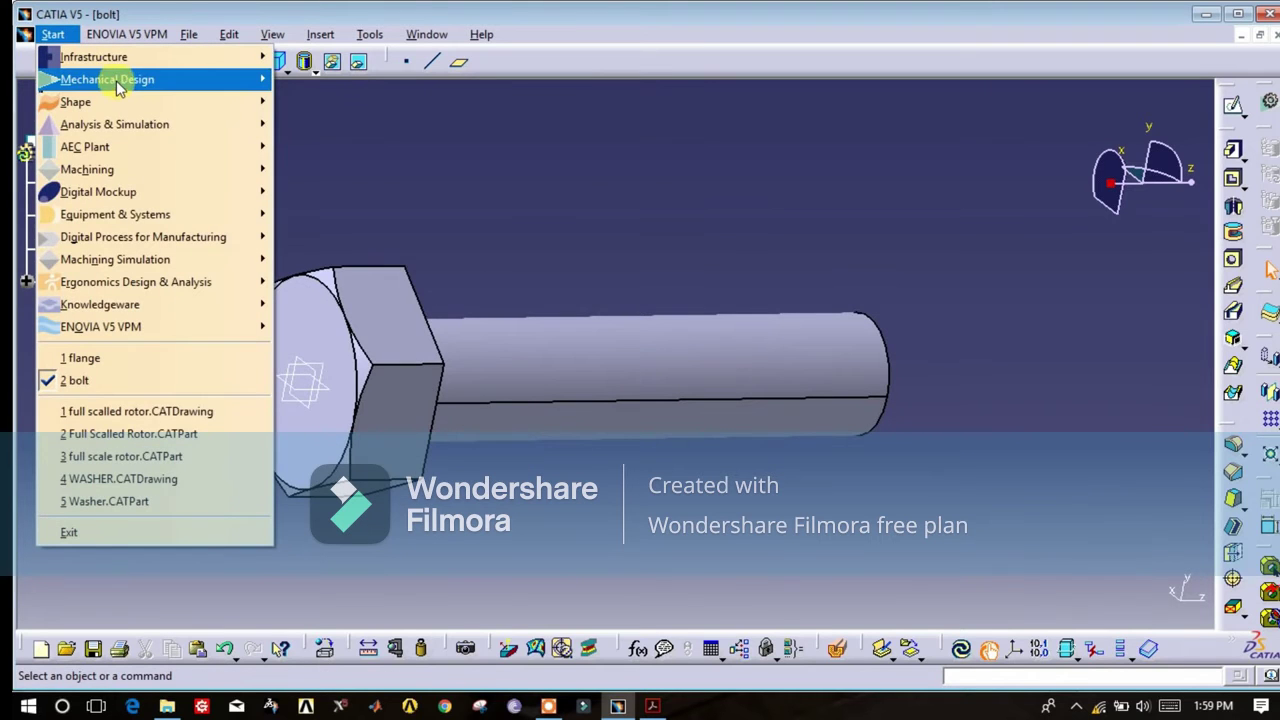
pyautogui.moveTo(118, 85)
pyautogui.click(410, 80)
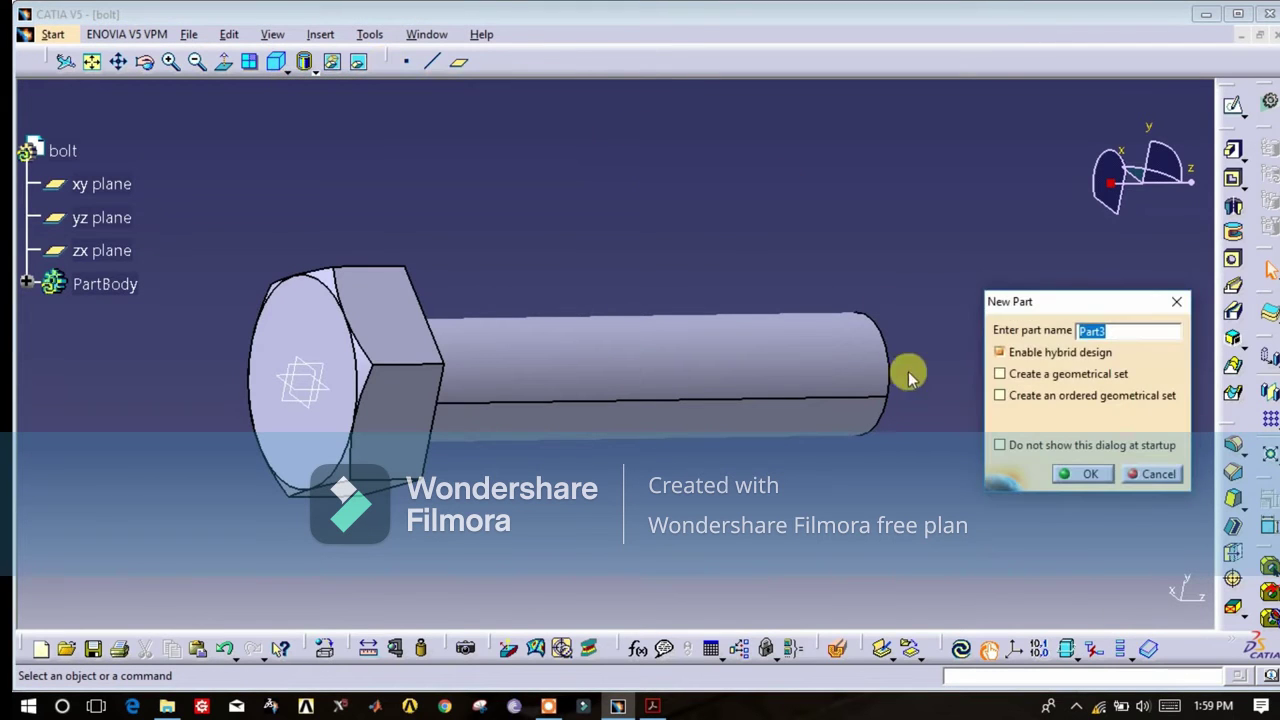
pyautogui.write('nut')
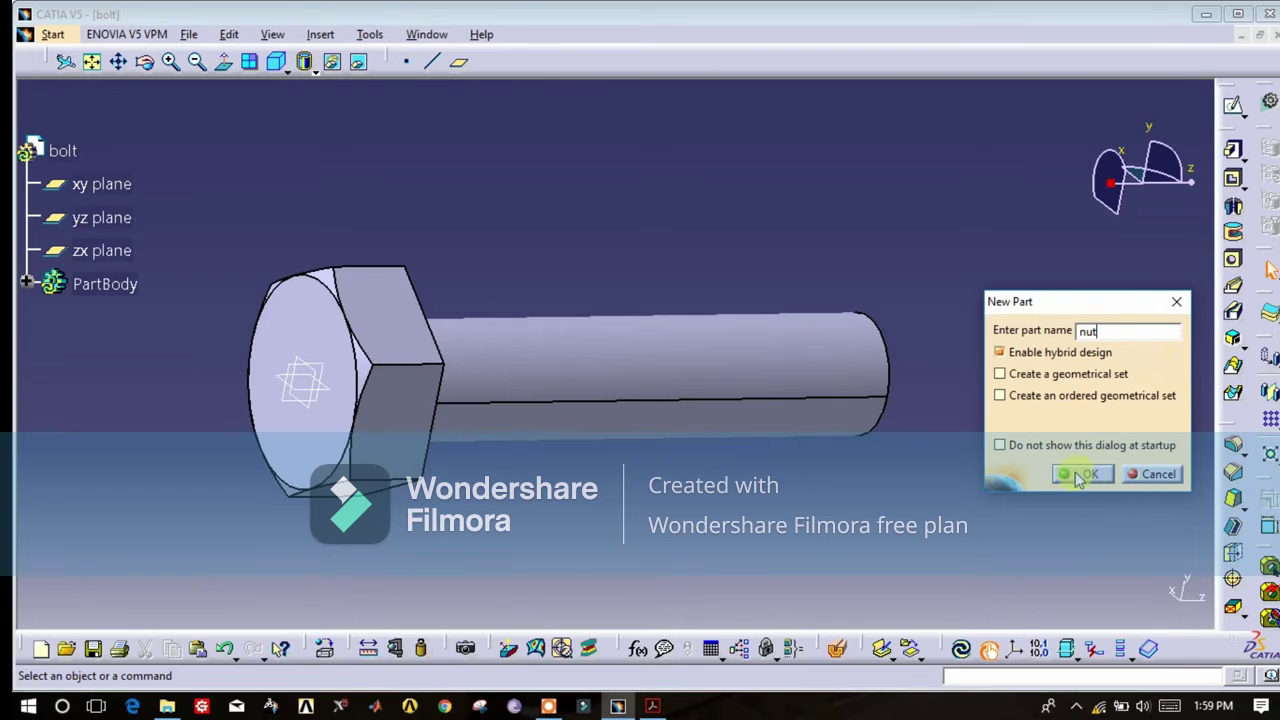
pyautogui.click(1082, 475)
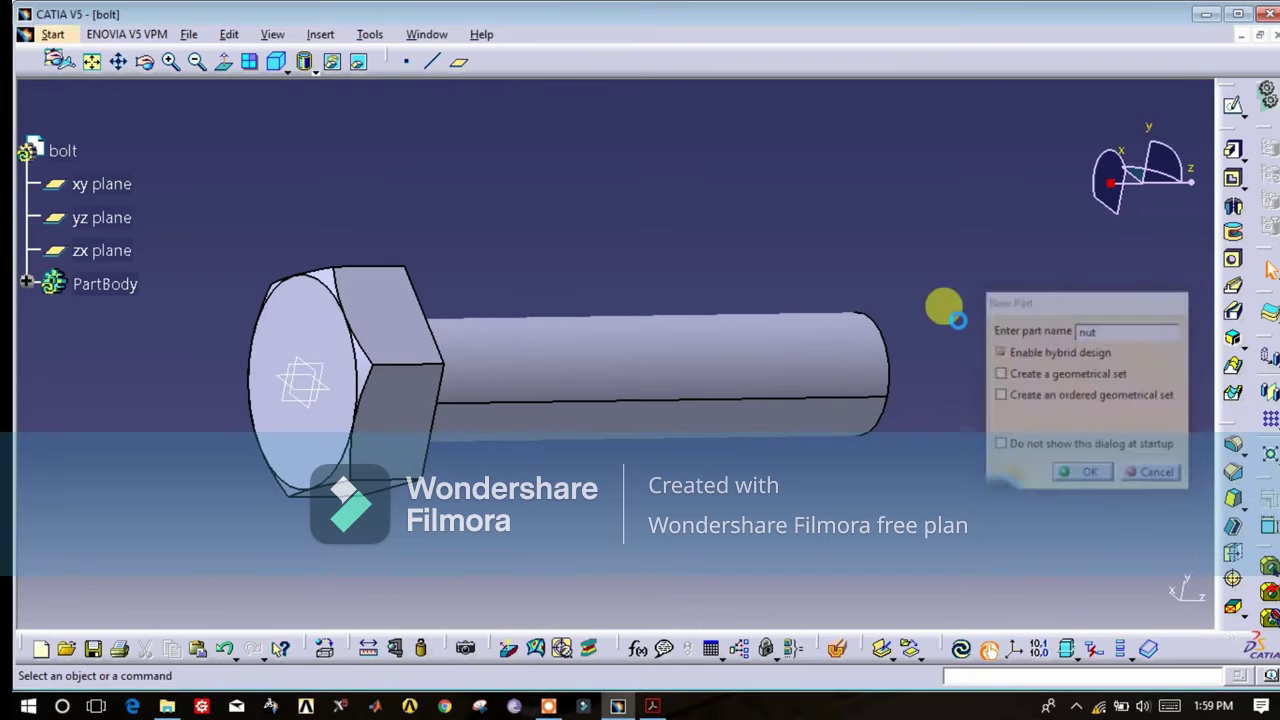
# Start a sketch on the xy plane and draw a hexagon about 57 mm across flats centred on the origin
pyautogui.click(115, 133)
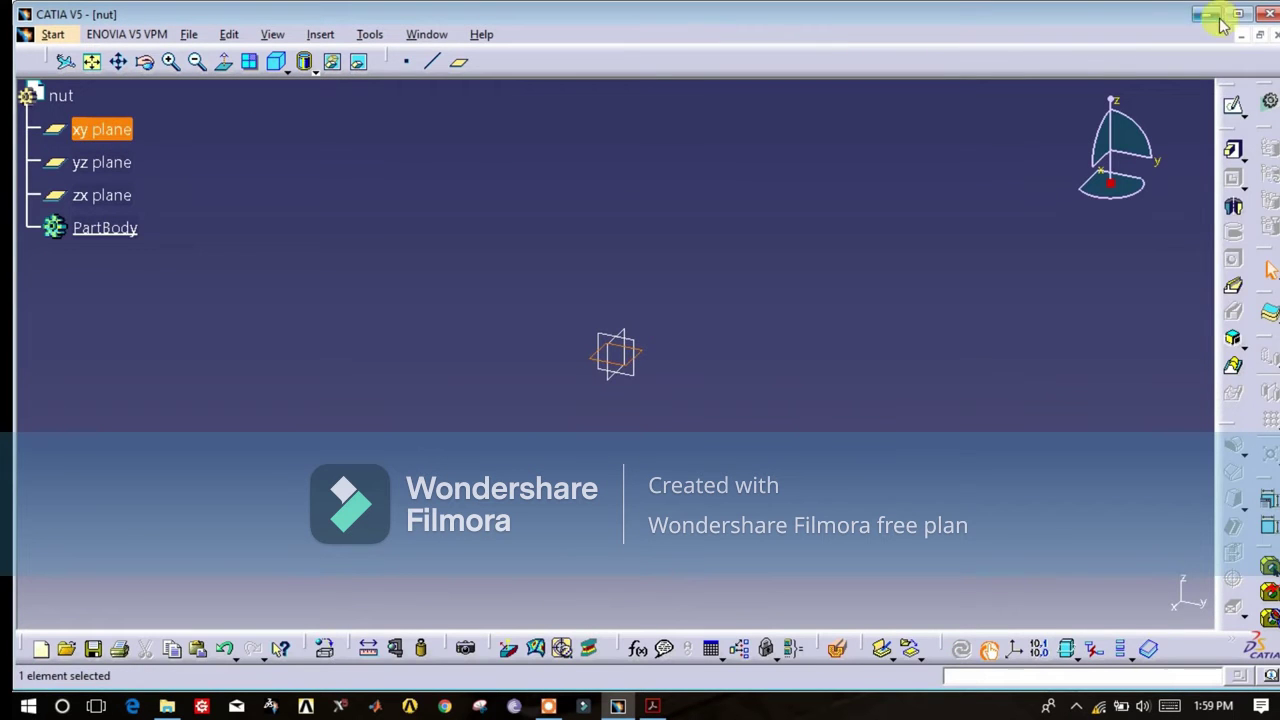
pyautogui.click(1233, 104)
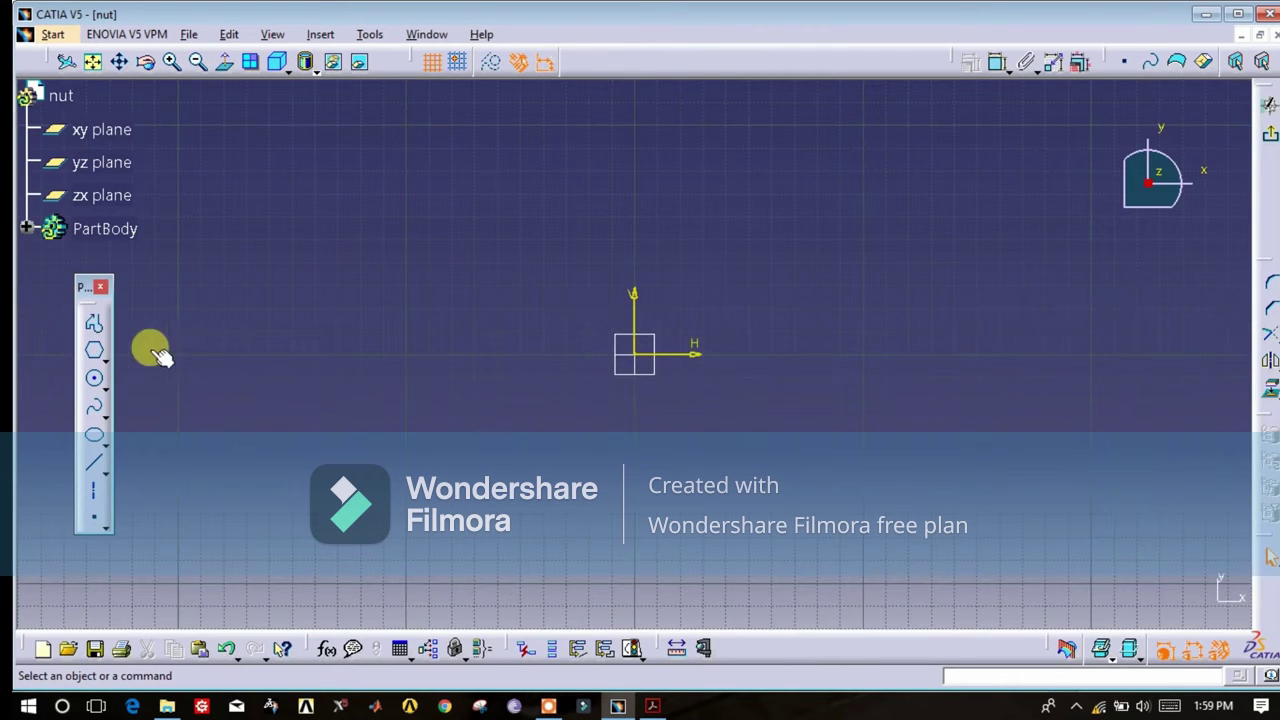
pyautogui.click(96, 353)
pyautogui.click(636, 356)
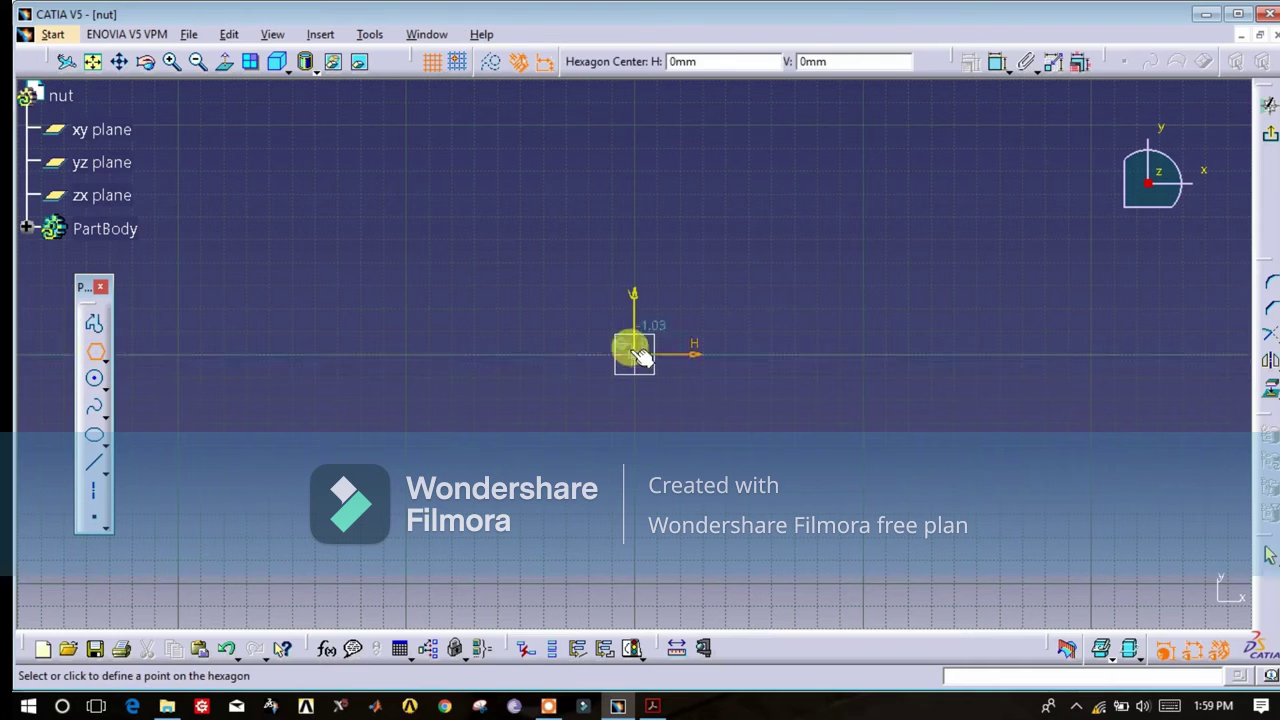
pyautogui.click(603, 298)
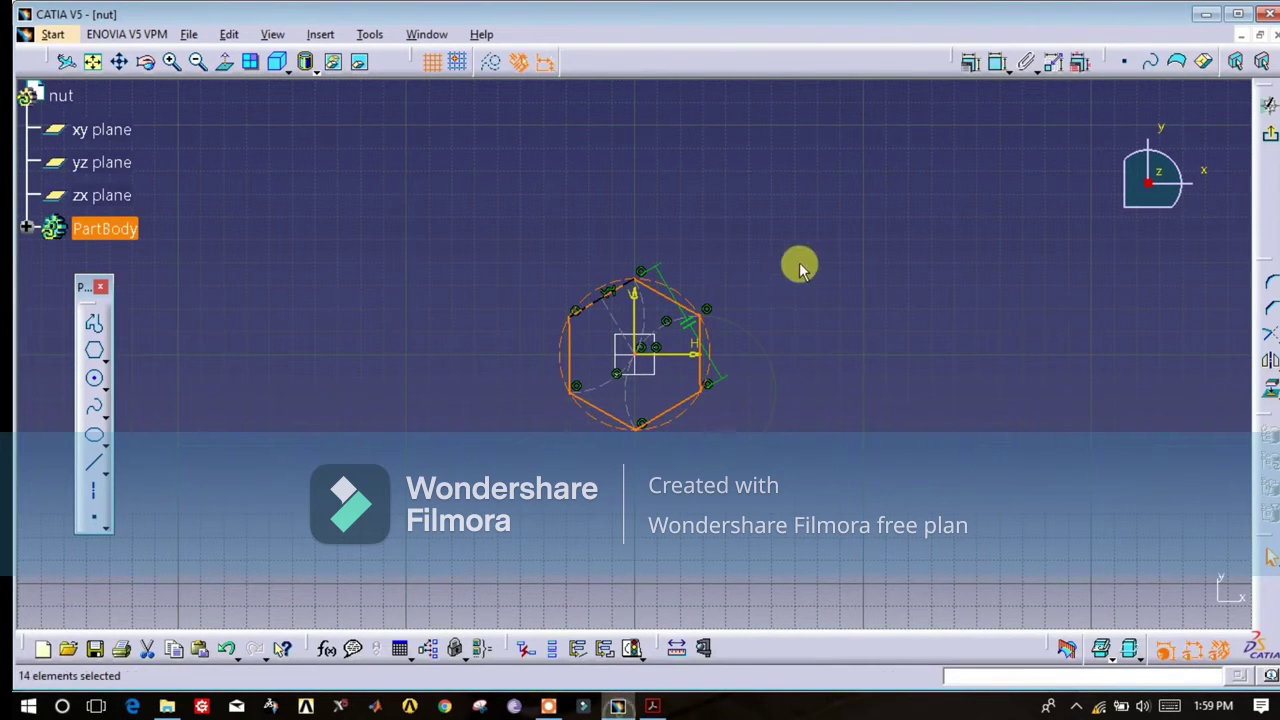
# Dimension the hexagon across its two vertical sides and set the distance to 34.5 mm
pyautogui.click(994, 64)
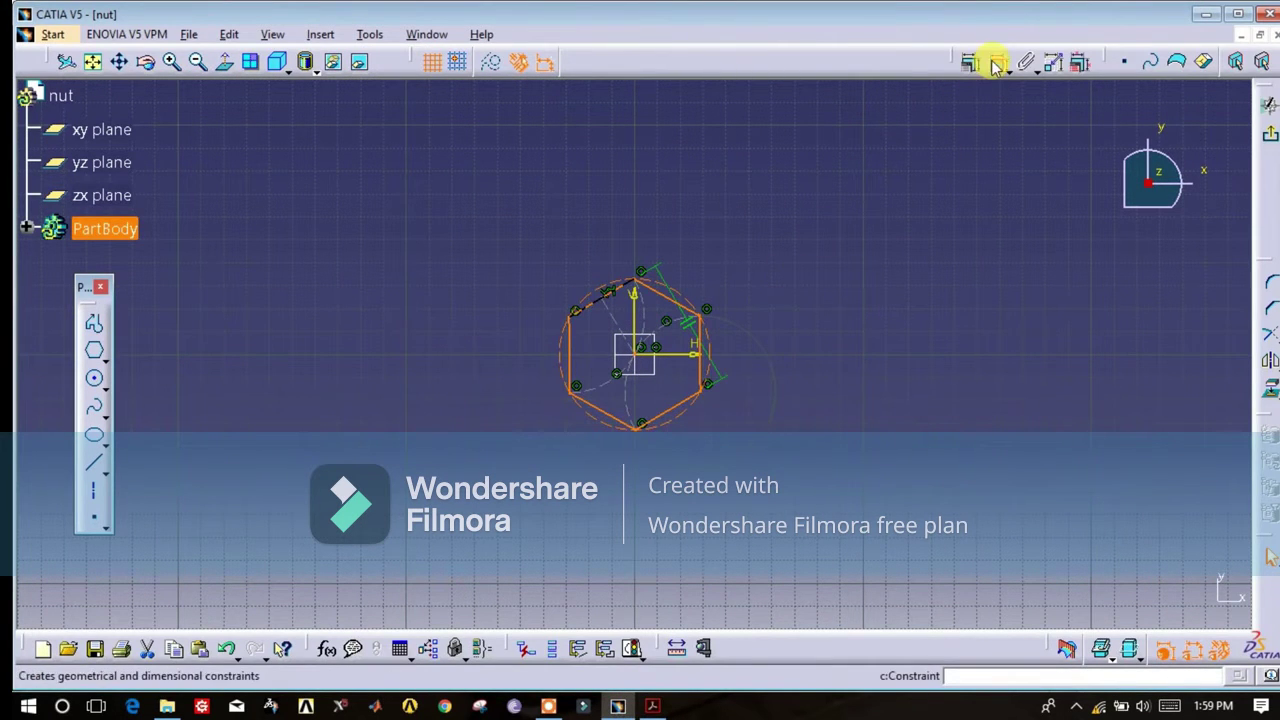
pyautogui.click(568, 349)
pyautogui.click(706, 360)
pyautogui.click(623, 202)
pyautogui.doubleClick(635, 212)
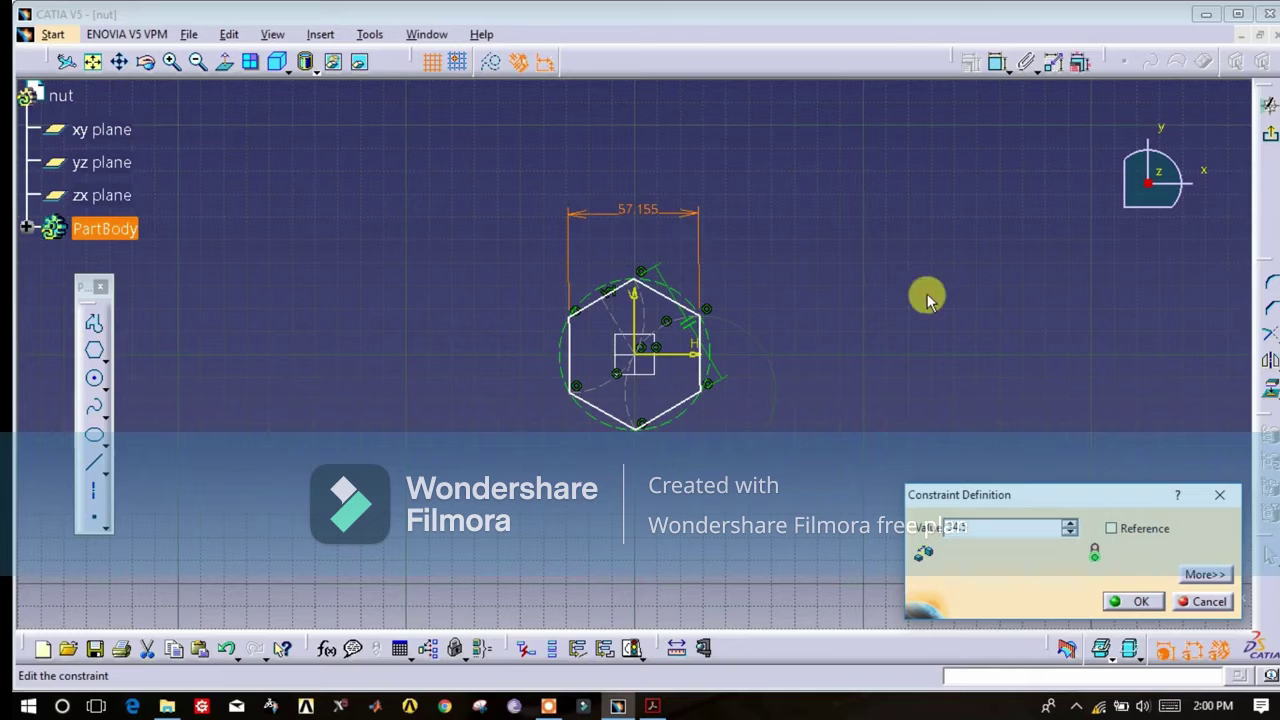
pyautogui.click(1143, 601)
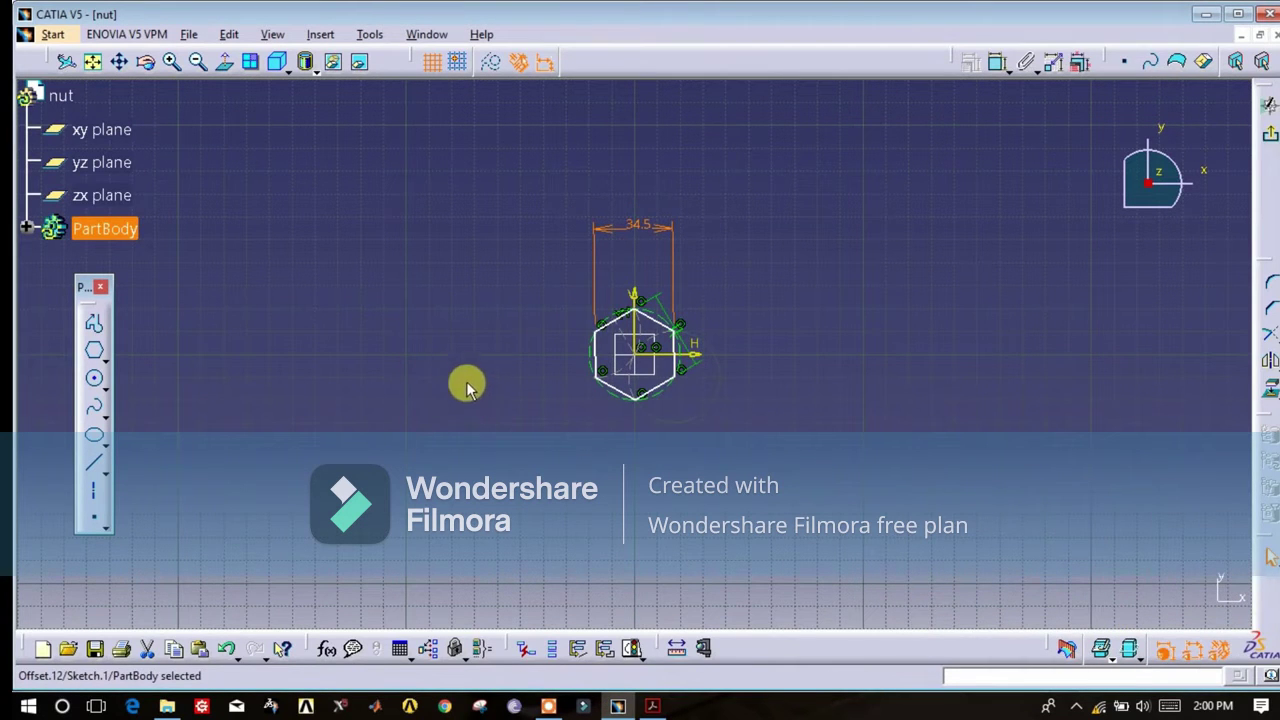
# Draw a circle inside the nut's hexagon, centred on the origin, for the bore
pyautogui.moveTo(465, 375); pyautogui.dragTo(263, 238, button='middle')
pyautogui.click(96, 382)
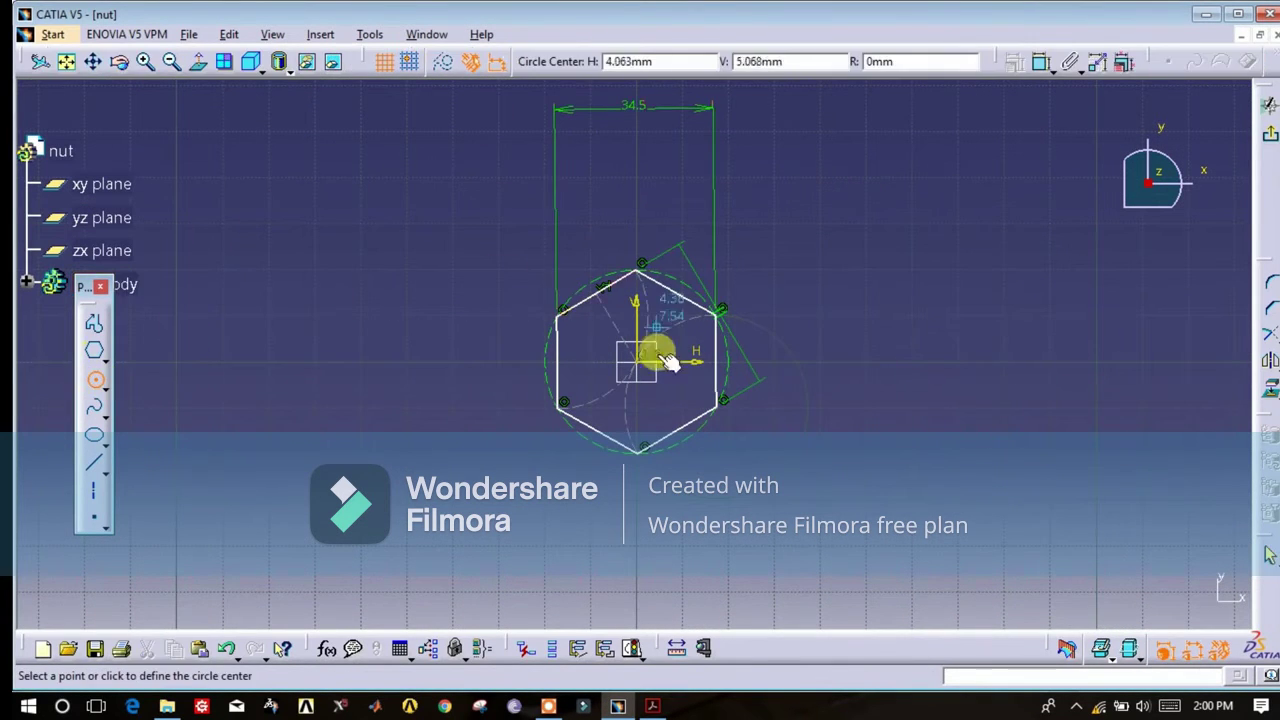
pyautogui.click(645, 362)
pyautogui.click(622, 324)
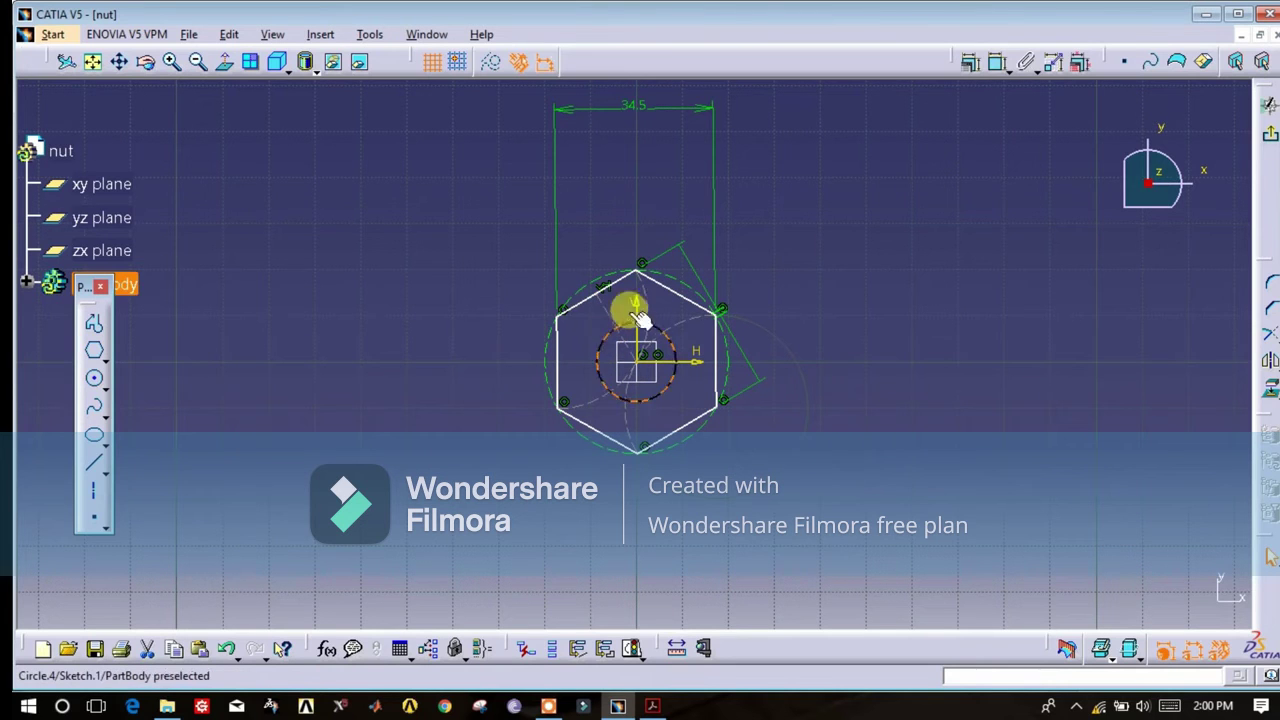
# Dimension the bore circle inside the nut's hexagon and set its diameter to 20 mm
pyautogui.click(1000, 68)
pyautogui.click(757, 240)
pyautogui.doubleClick(760, 243)
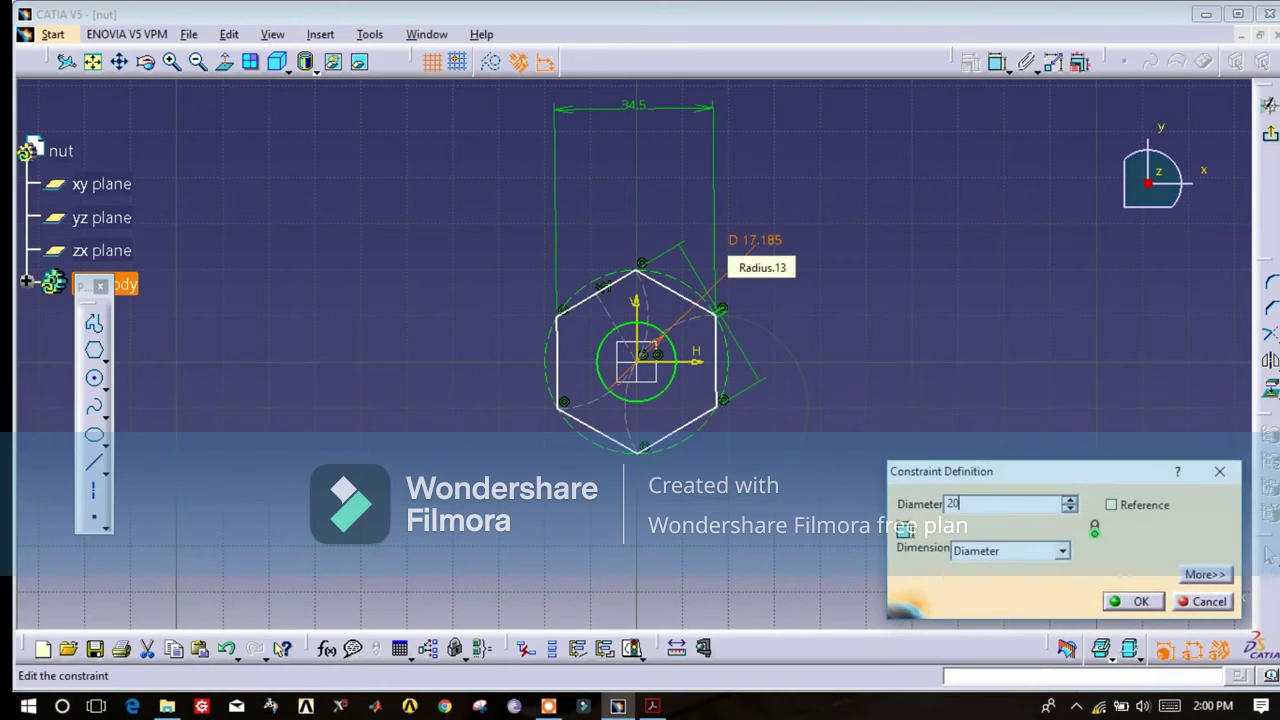
pyautogui.press('Return')
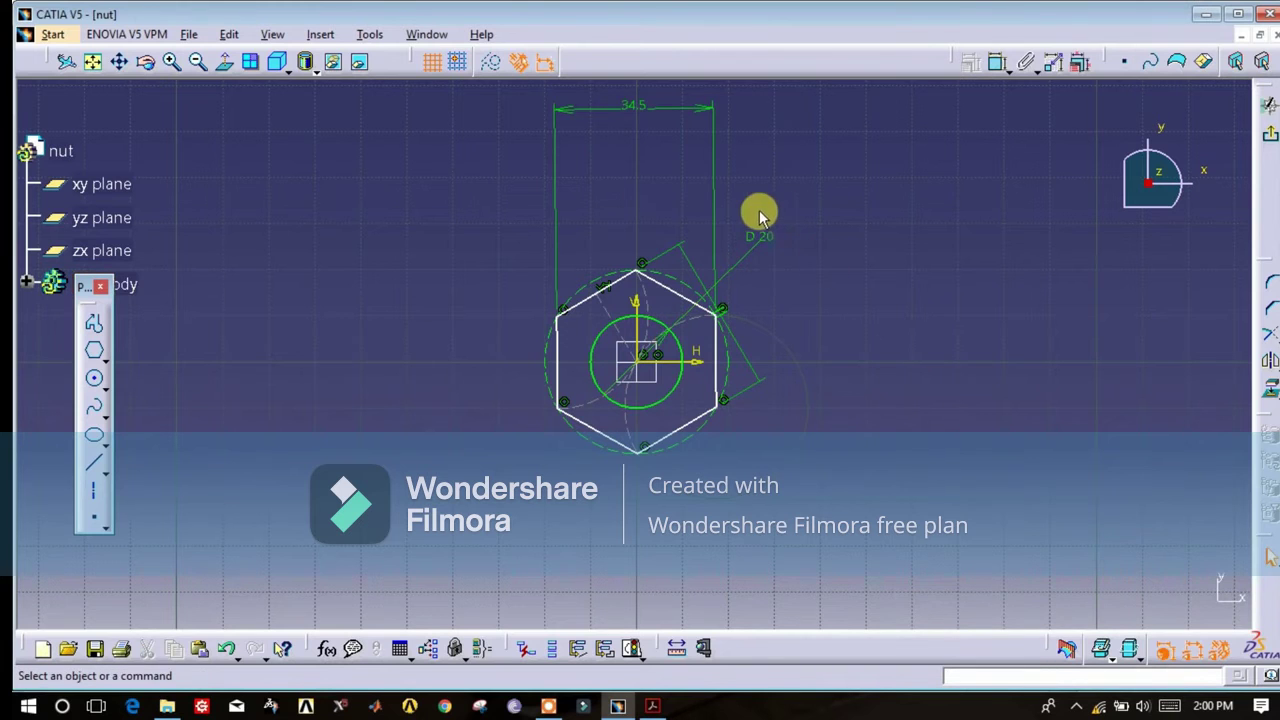
# Finish the nut sketch and pad the hexagonal profile with its bore into a solid nut blank
pyautogui.click(1272, 140)
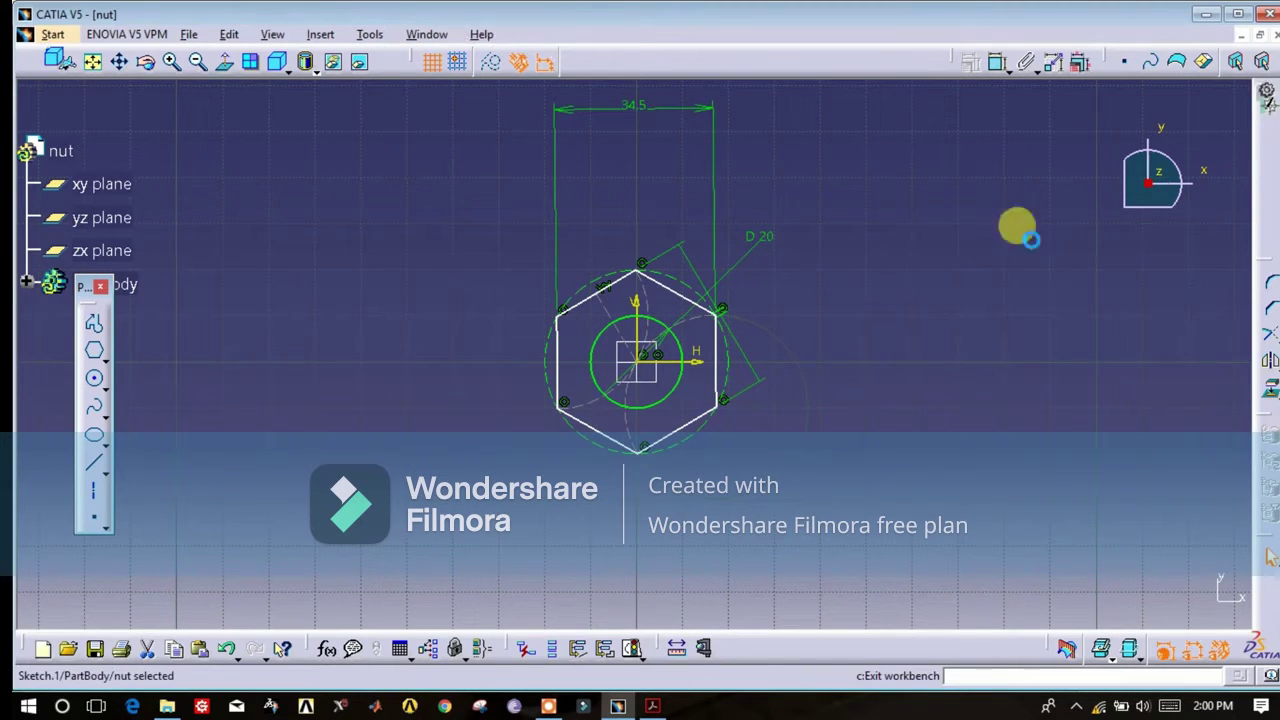
pyautogui.click(1235, 152)
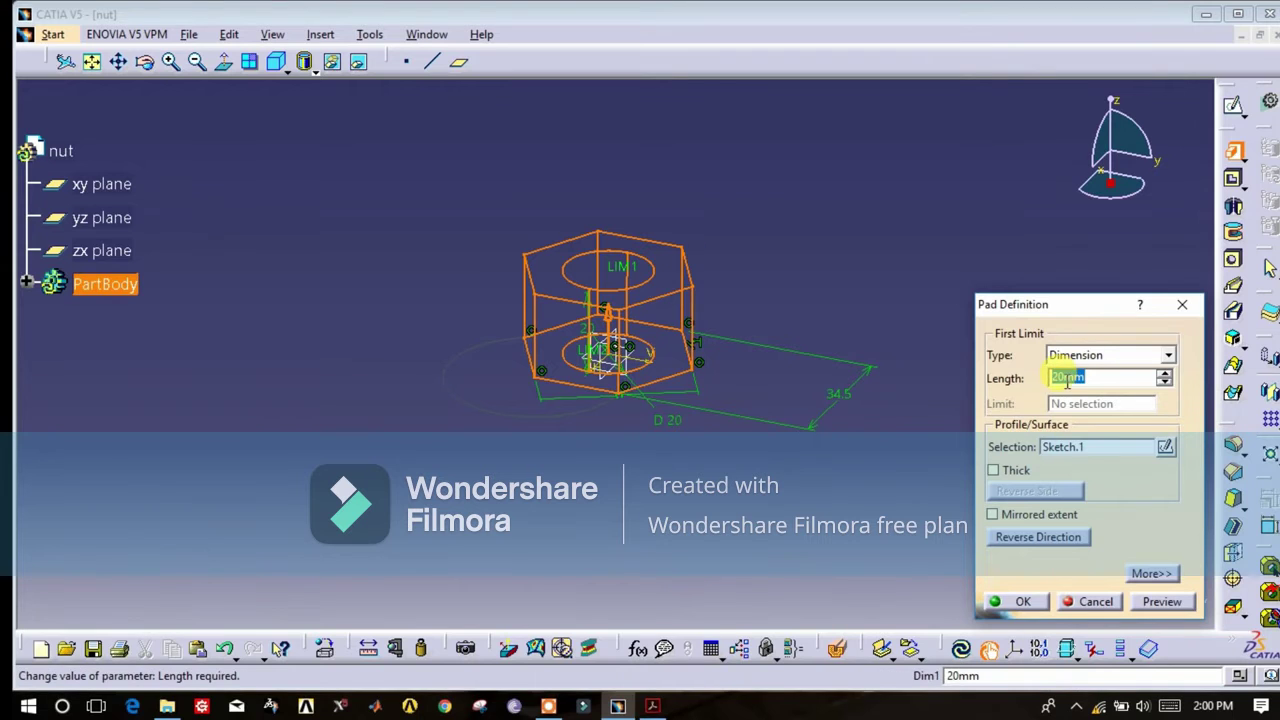
pyautogui.click(1020, 603)
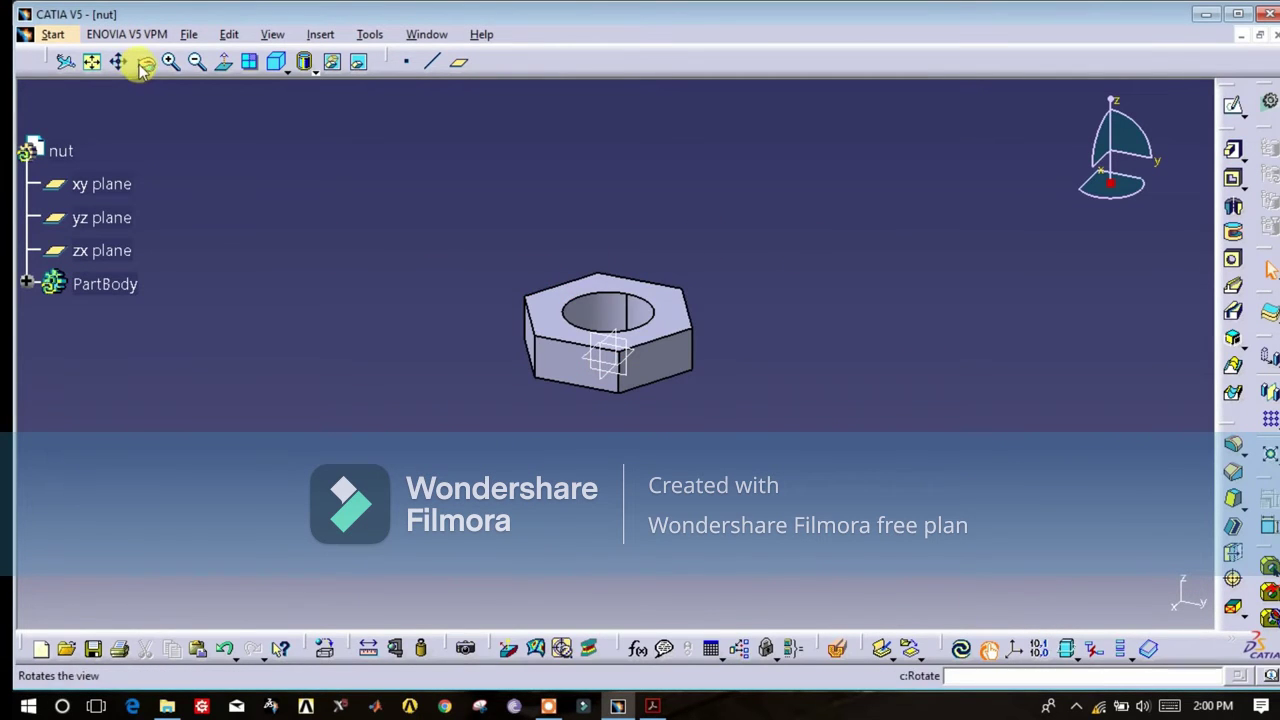
# Start a sketch on the yz plane and draw a closed right triangle beside the nut's upper edge, with its tip pointing towards the nut
pyautogui.click(101, 217)
pyautogui.click(1235, 115)
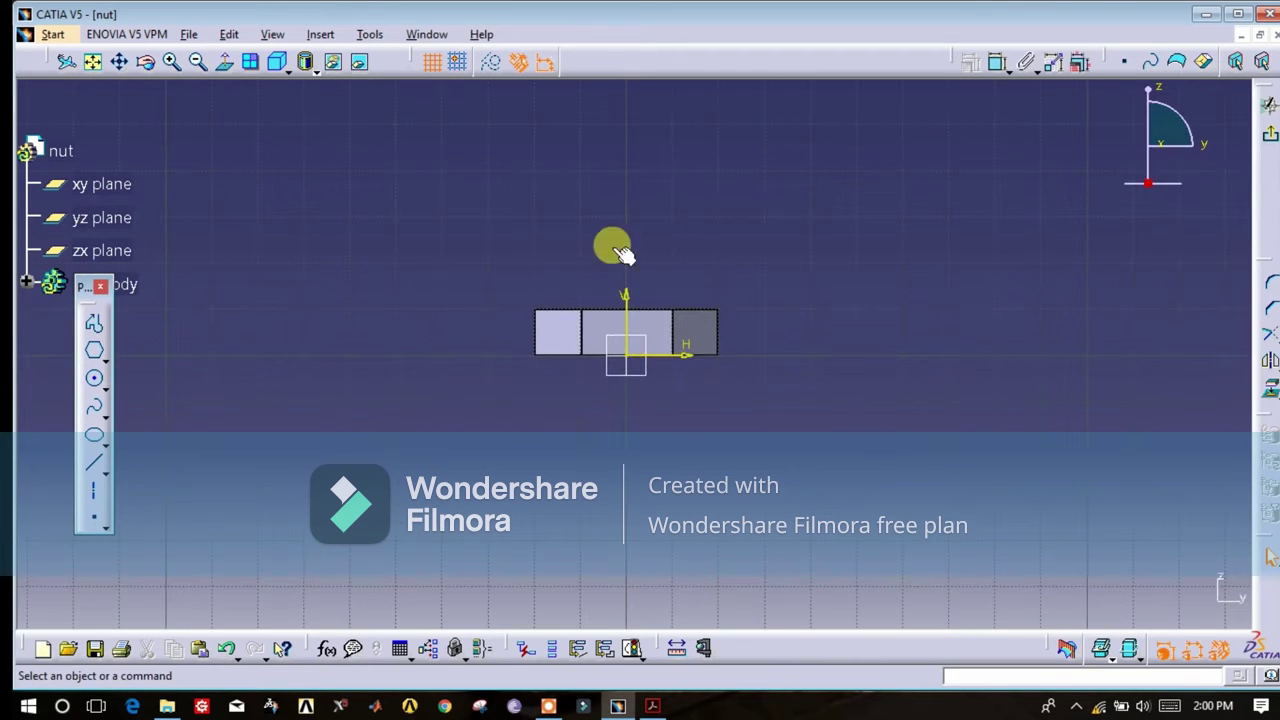
pyautogui.click(93, 322)
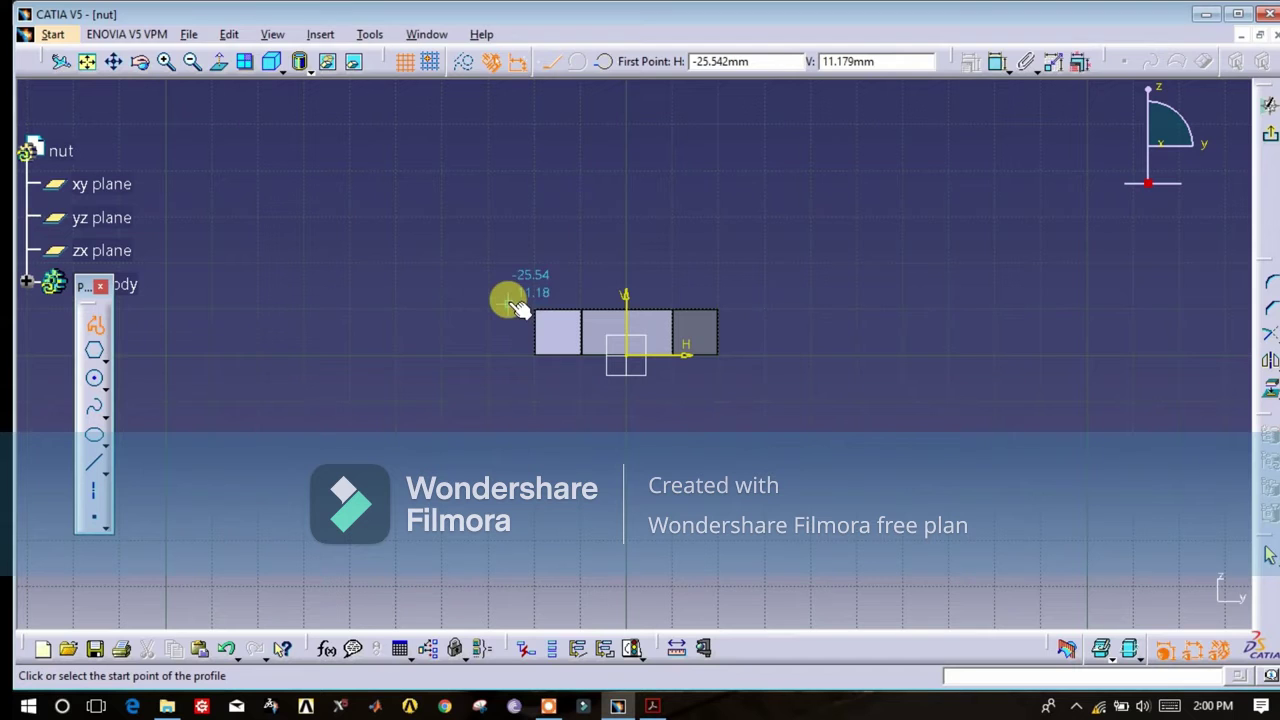
pyautogui.click(510, 302)
pyautogui.click(451, 336)
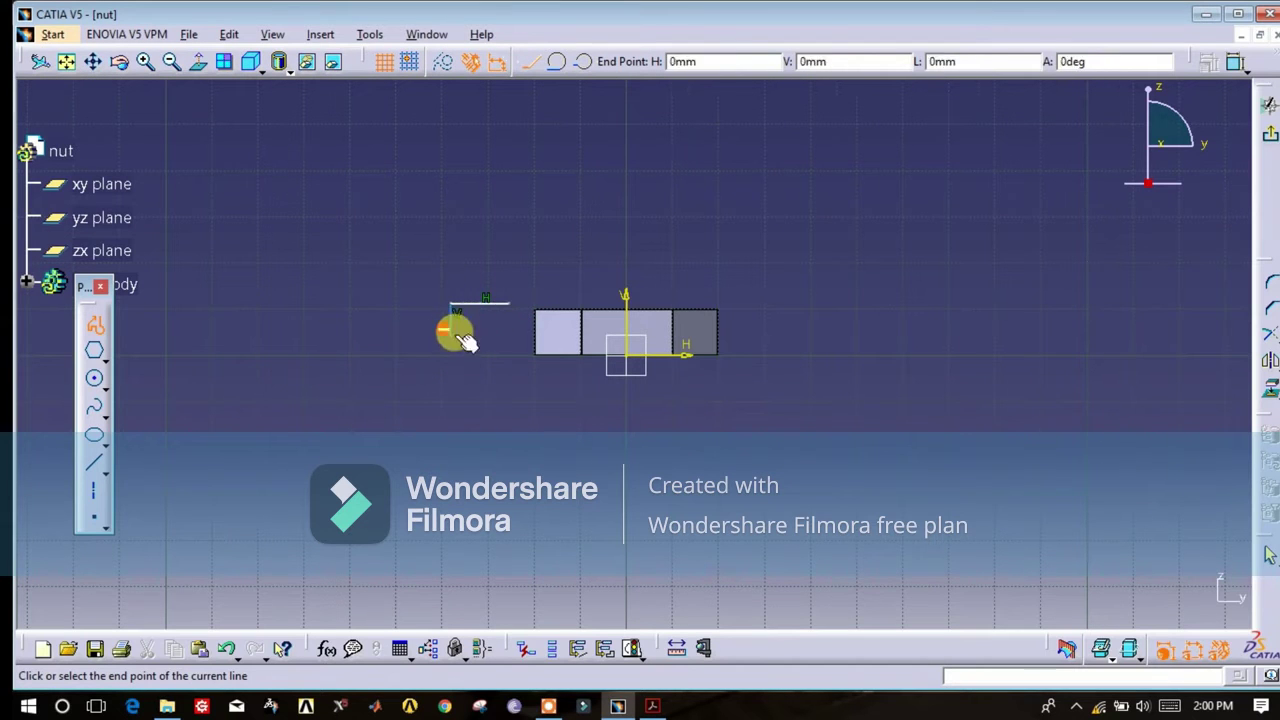
pyautogui.click(510, 303)
# Dimension the angle between the triangle's horizontal and sloping sides and set it to 30 degrees
pyautogui.click(975, 68)
pyautogui.click(474, 306)
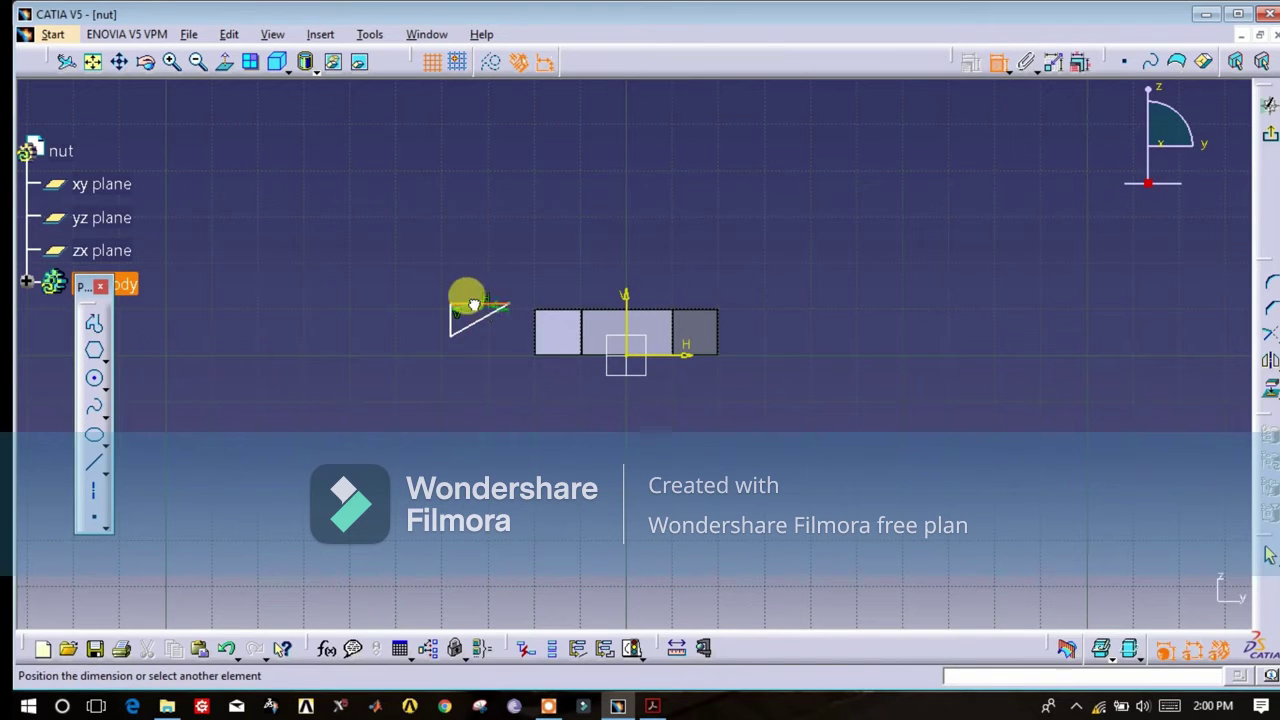
pyautogui.click(480, 325)
pyautogui.click(345, 325)
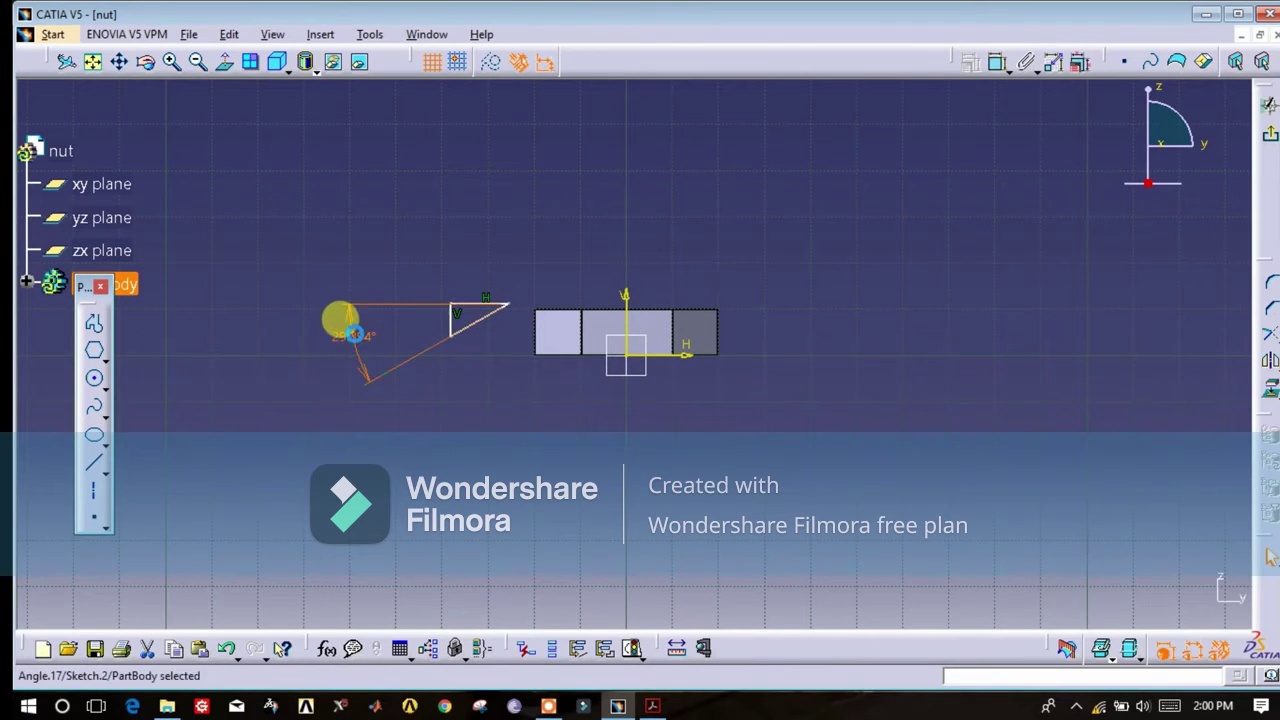
pyautogui.doubleClick(355, 338)
pyautogui.write('30deg')
pyautogui.press('Return')
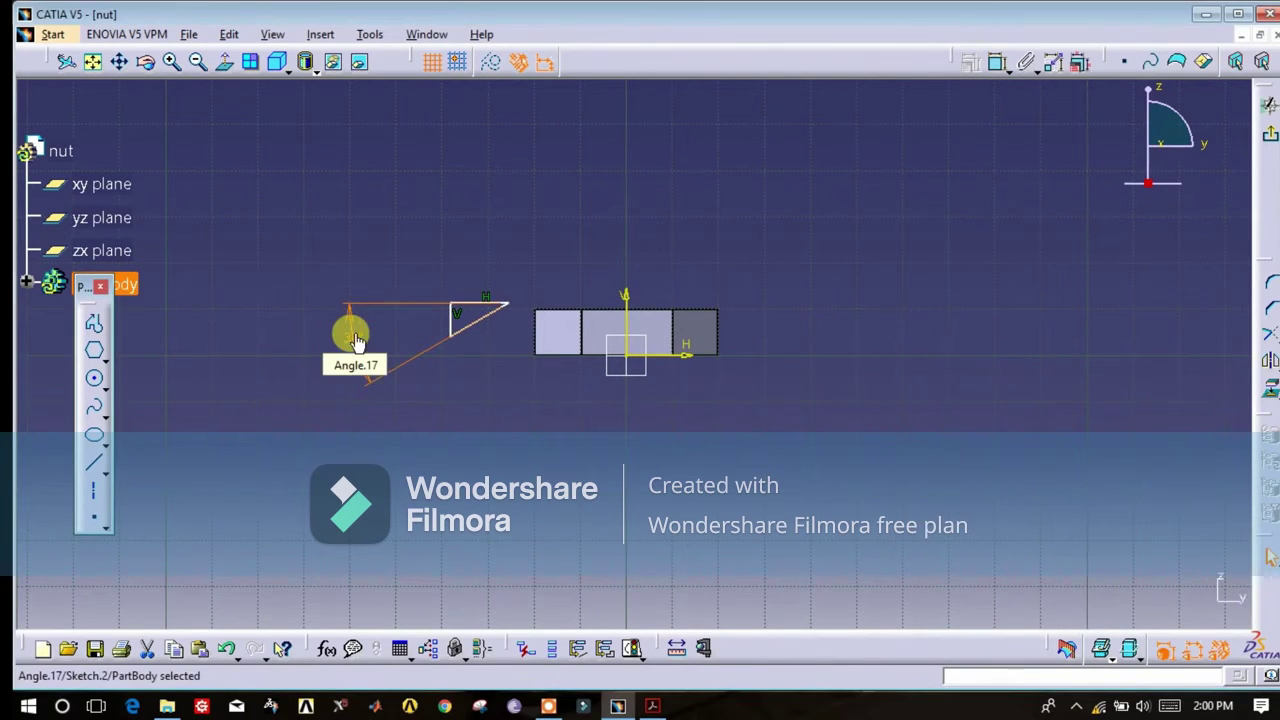
# Make the triangle's horizontal side coincident with the nut's top edge
pyautogui.click(997, 66)
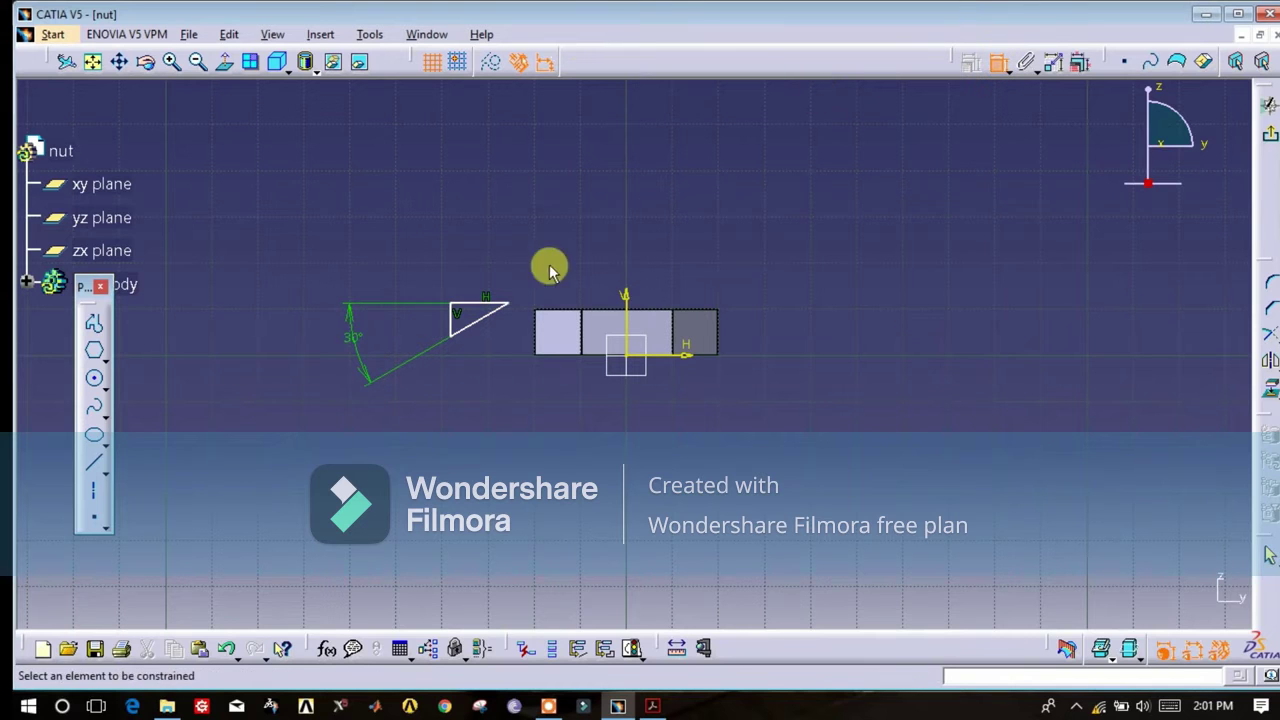
pyautogui.click(478, 302)
pyautogui.click(557, 310)
pyautogui.rightClick(498, 238)
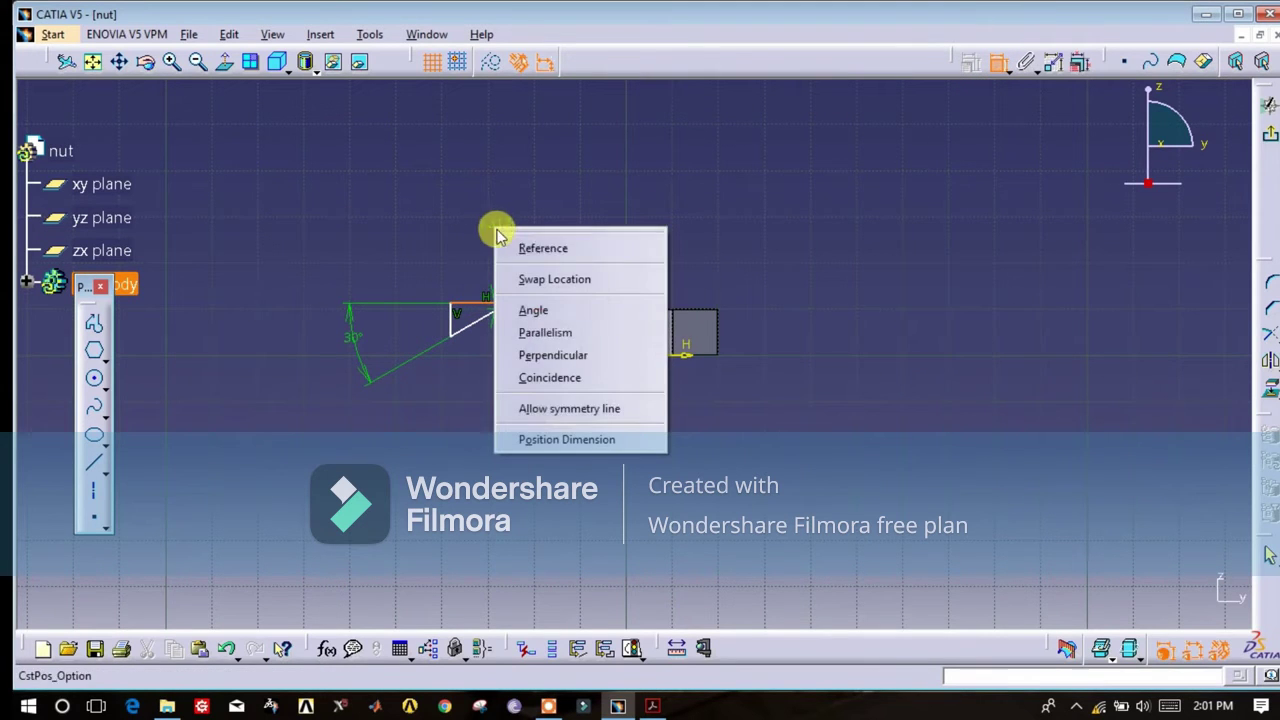
pyautogui.click(560, 376)
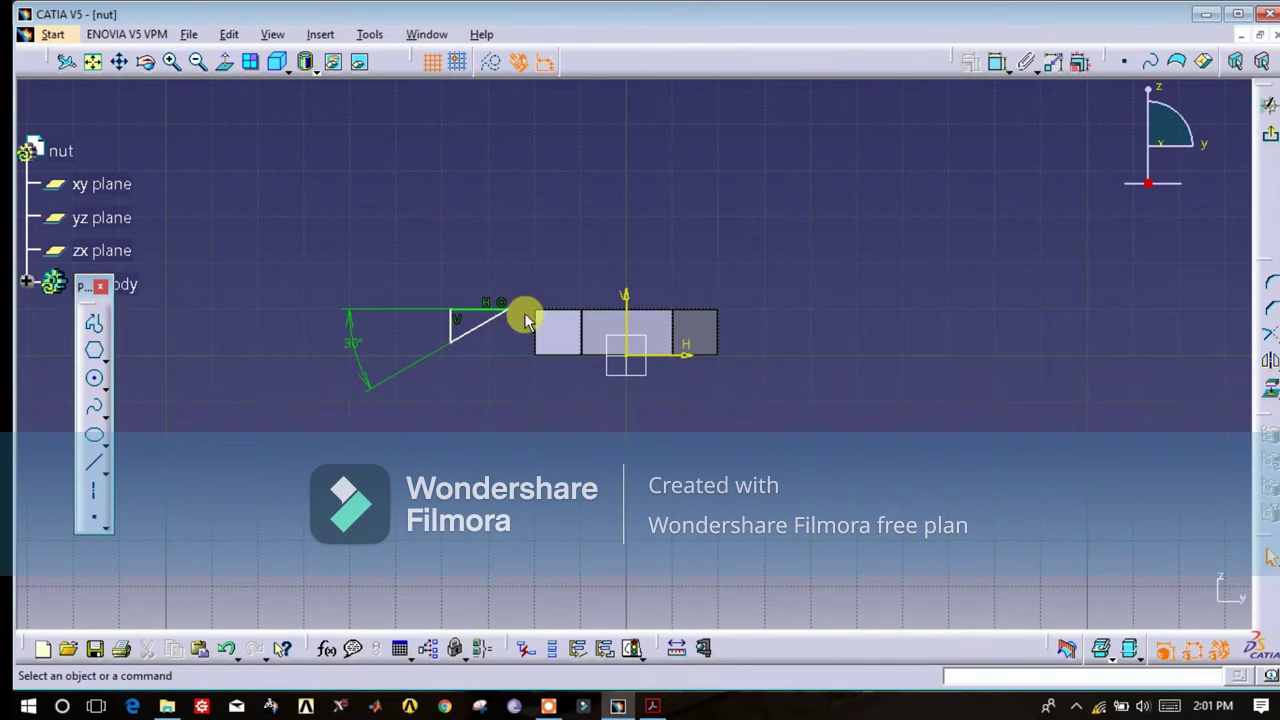
# Dimension the triangle's tip from the vertical axis and set the distance to 34.5/2 (17.25 mm)
pyautogui.click(997, 66)
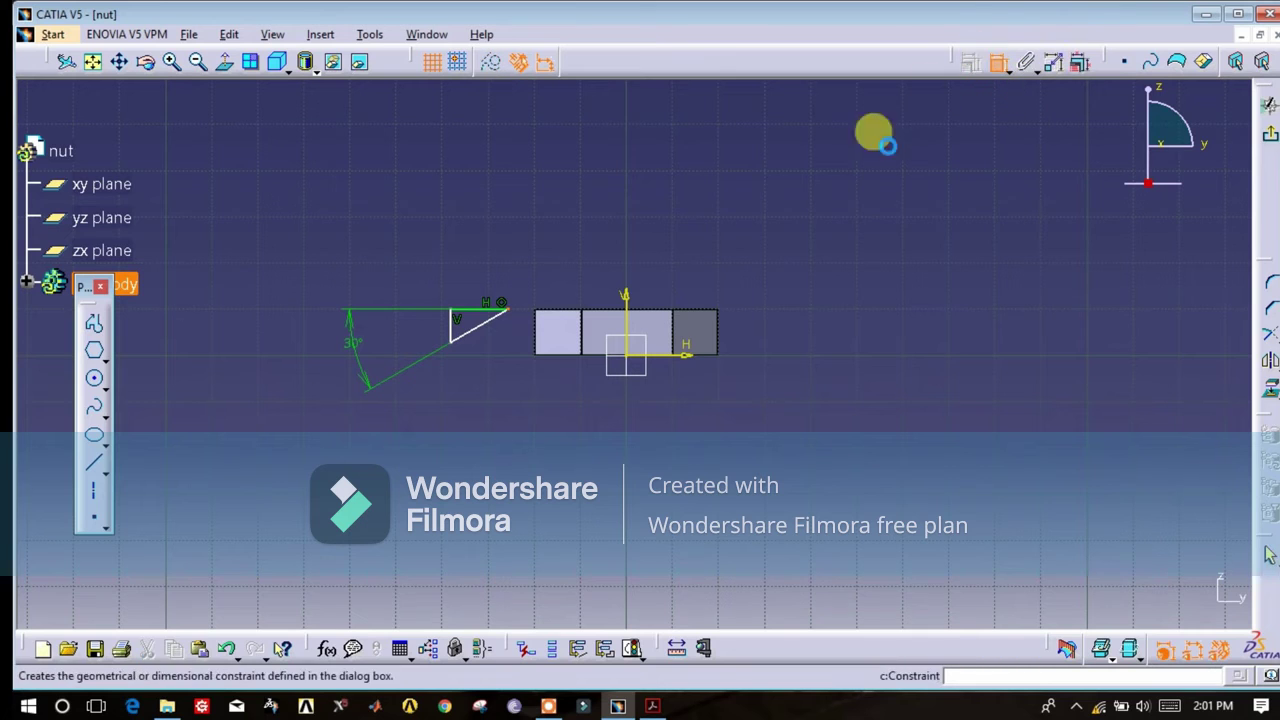
pyautogui.click(626, 322)
pyautogui.click(565, 198)
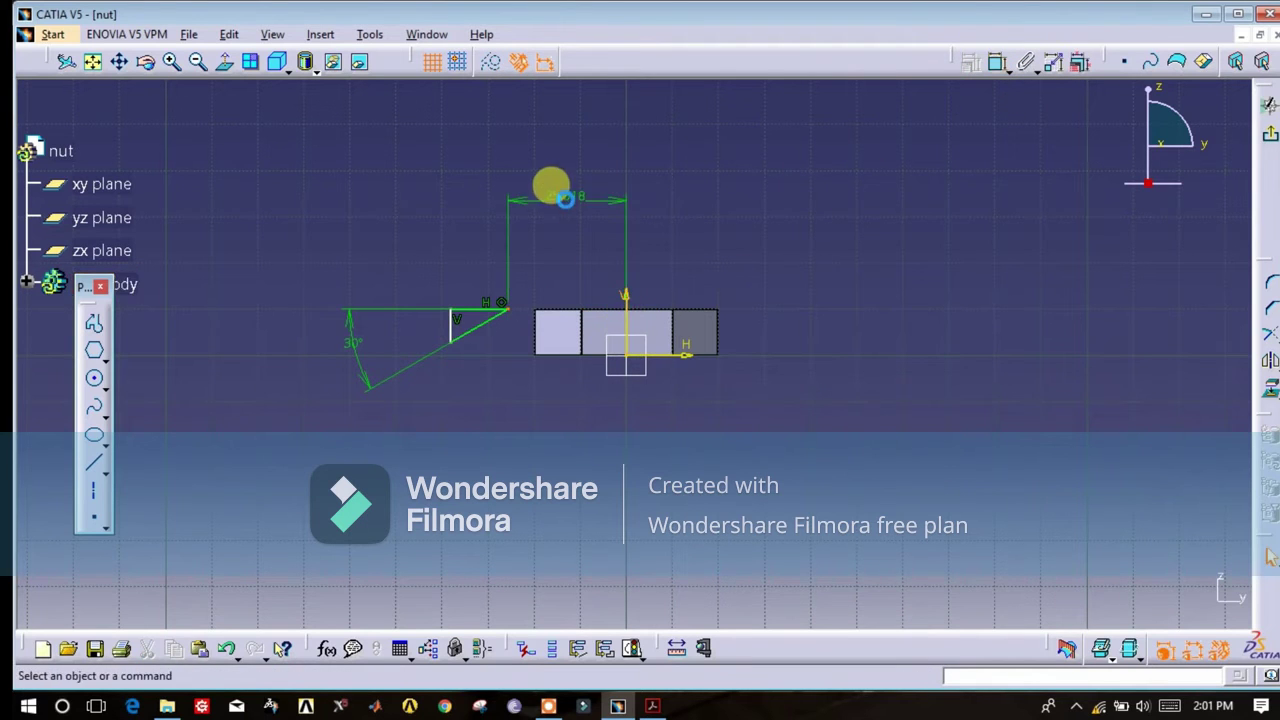
pyautogui.doubleClick(565, 198)
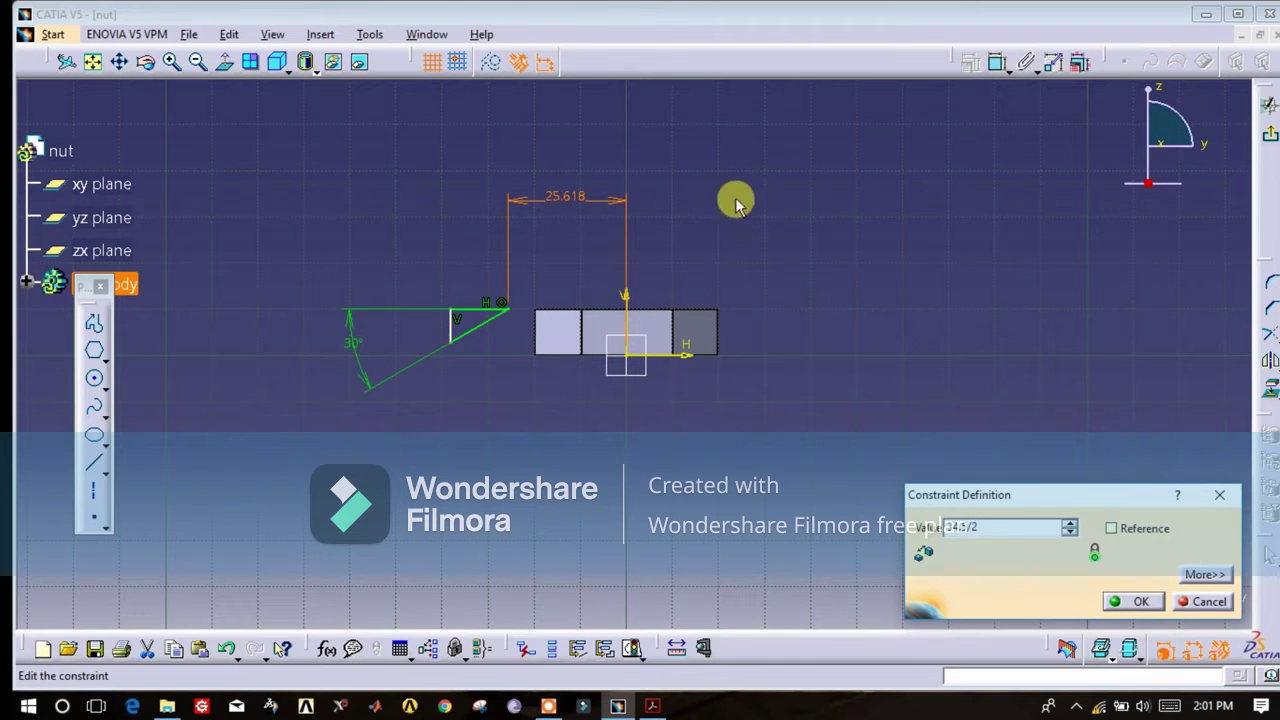
pyautogui.click(1139, 601)
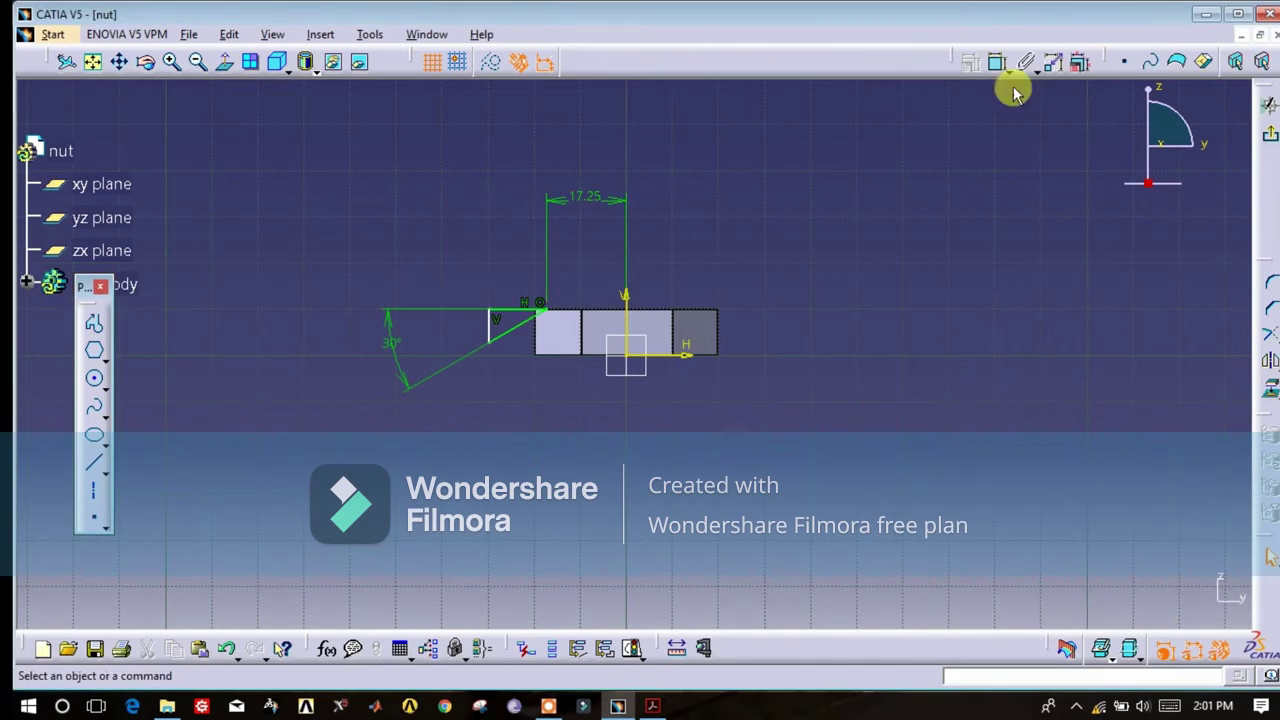
# Finish the triangle sketch and cut it as a 360-degree groove around the nut's Z axis to chamfer the corners
pyautogui.click(1270, 137)
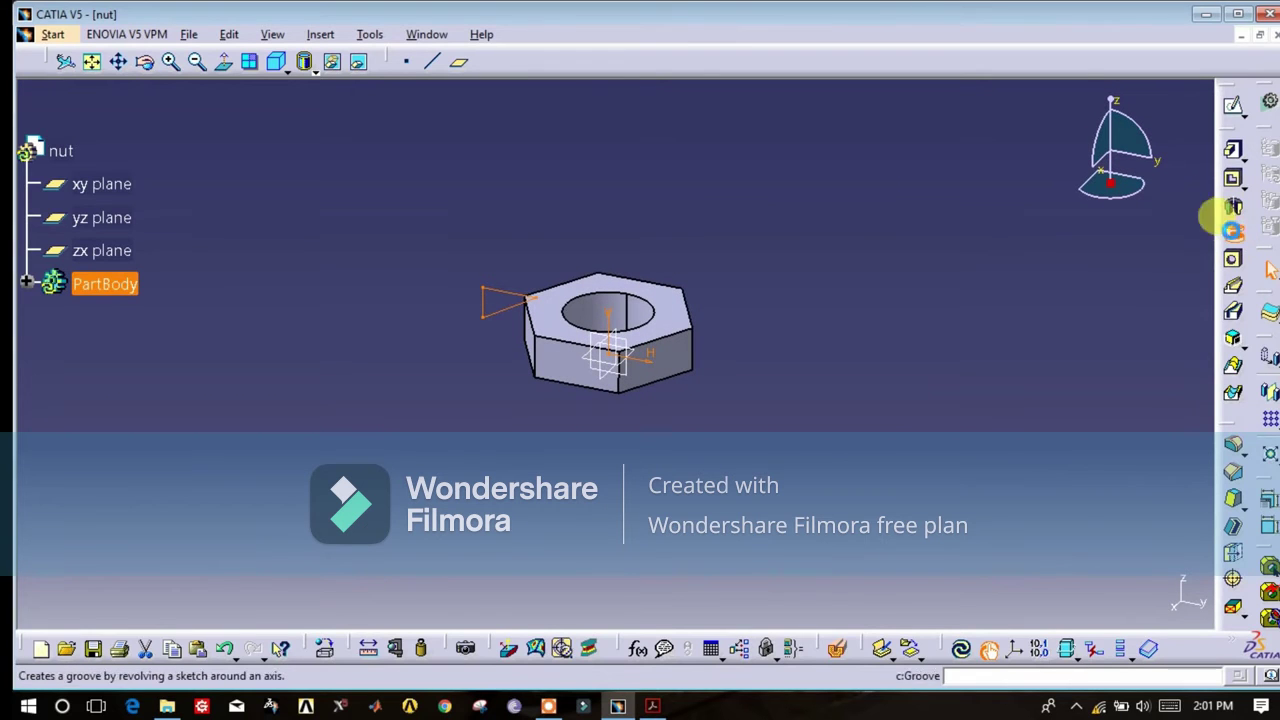
pyautogui.click(1232, 231)
pyautogui.rightClick(1040, 482)
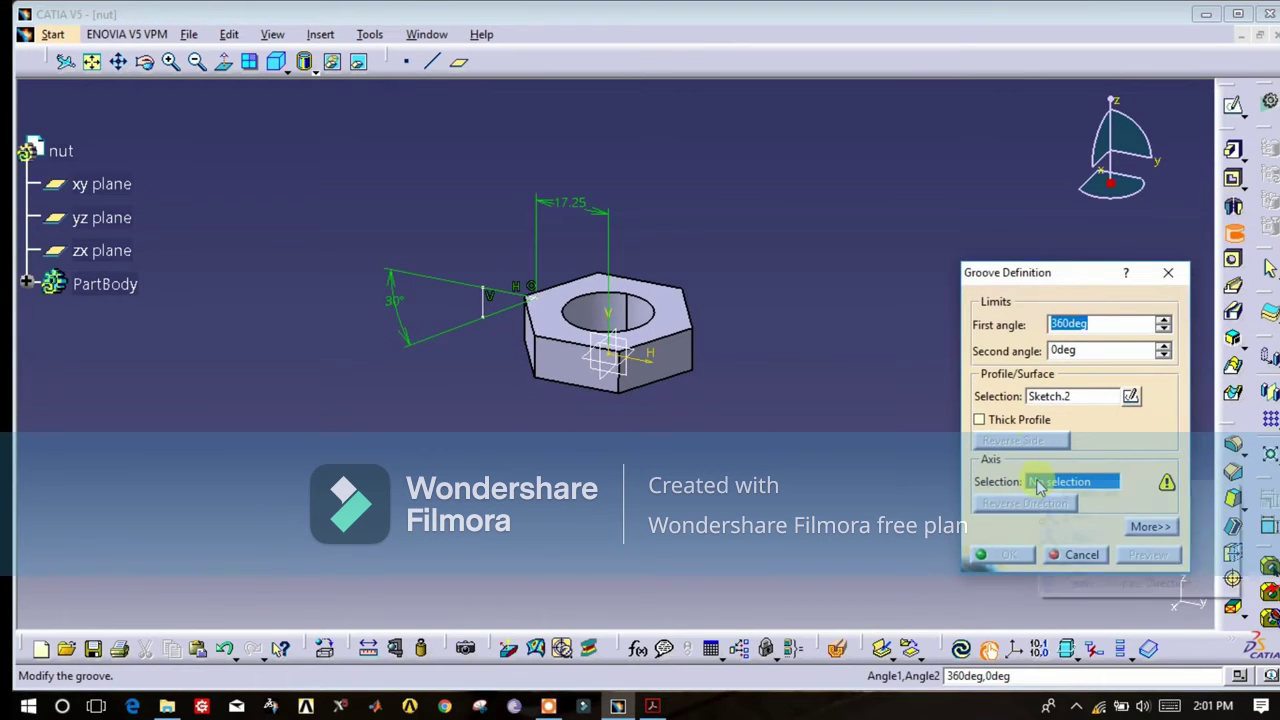
pyautogui.click(1080, 562)
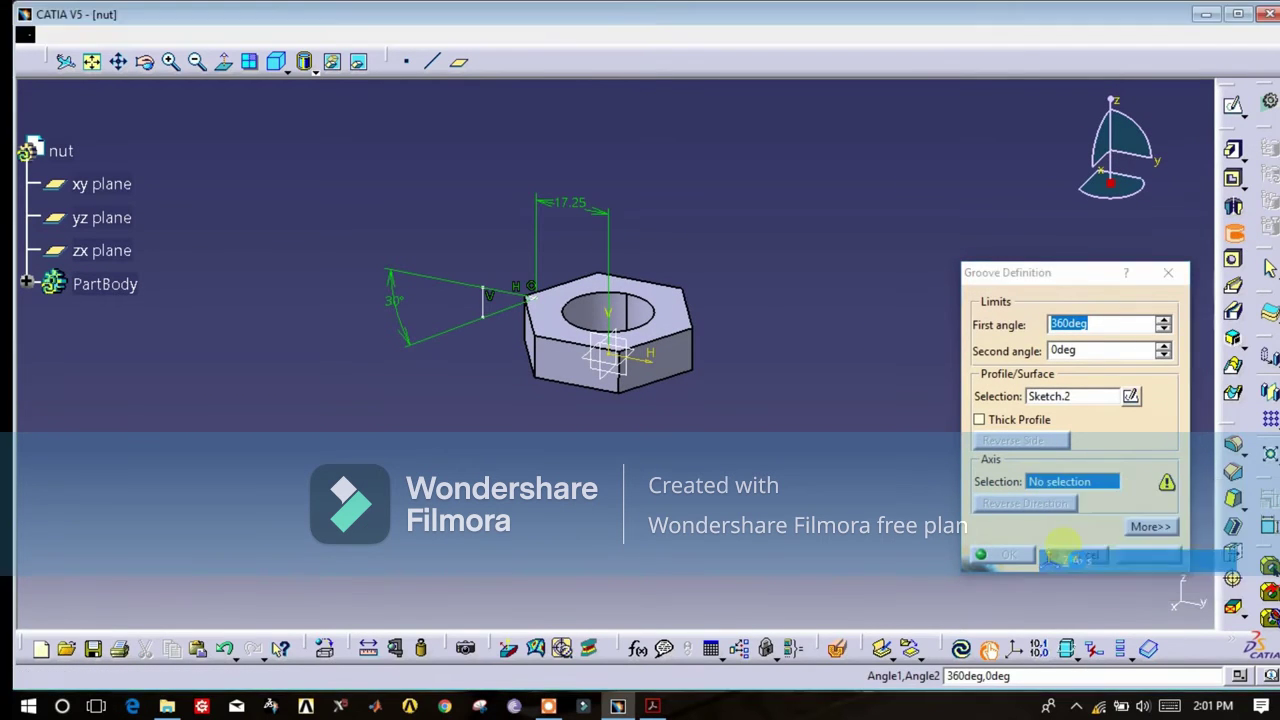
pyautogui.click(1006, 556)
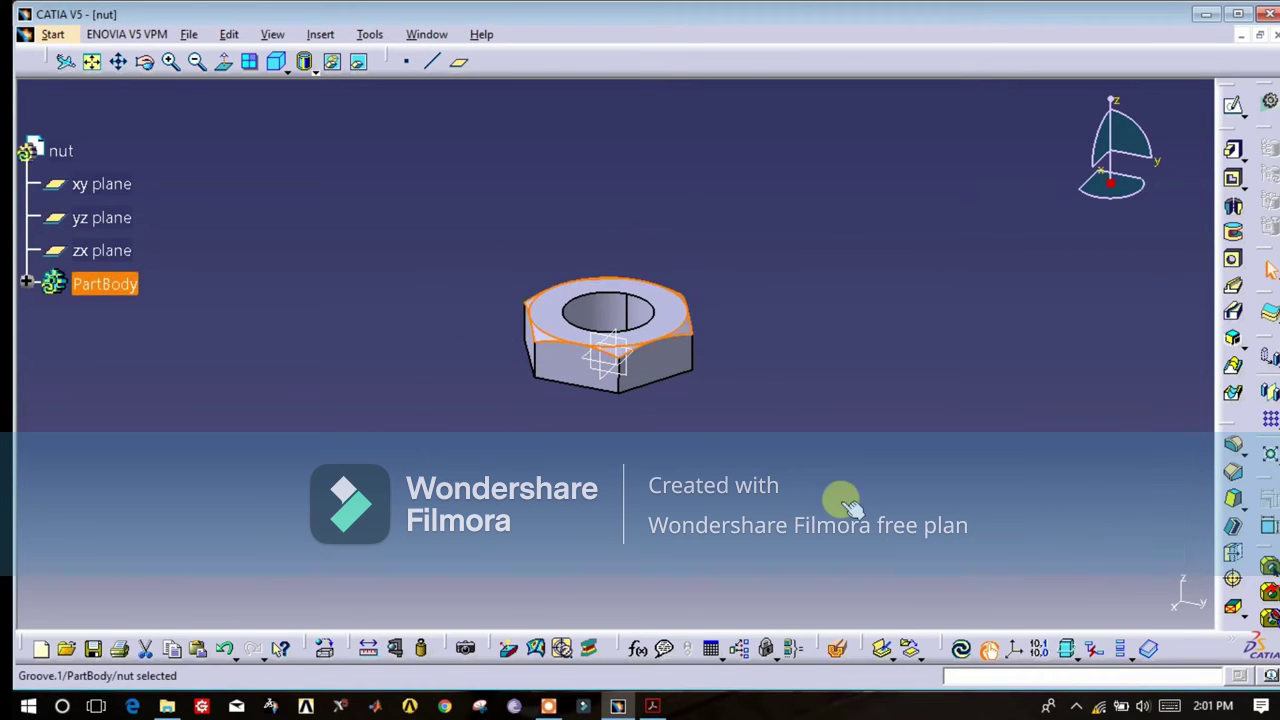
# Mirror the nut's current solid about its flat, unchamfered hexagonal face
pyautogui.click(171, 62)
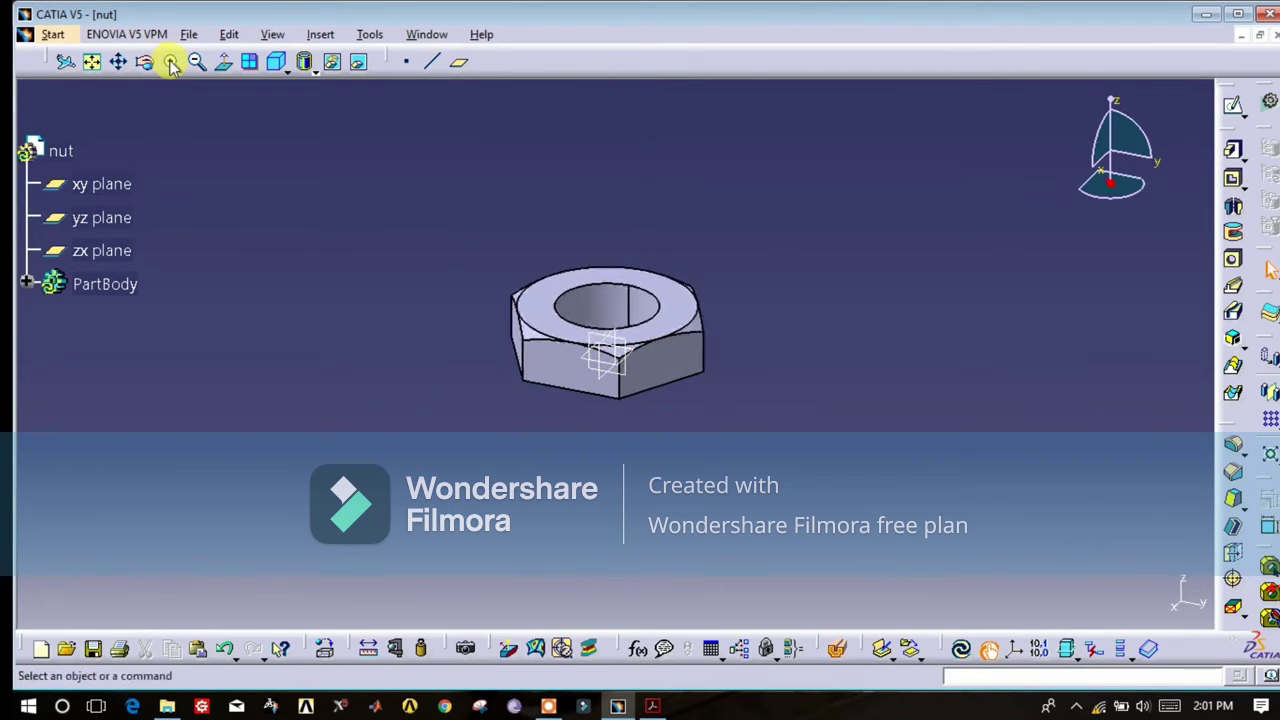
pyautogui.click(171, 62)
pyautogui.moveTo(850, 260); pyautogui.dragTo(971, 294, button='middle')
pyautogui.click(592, 261)
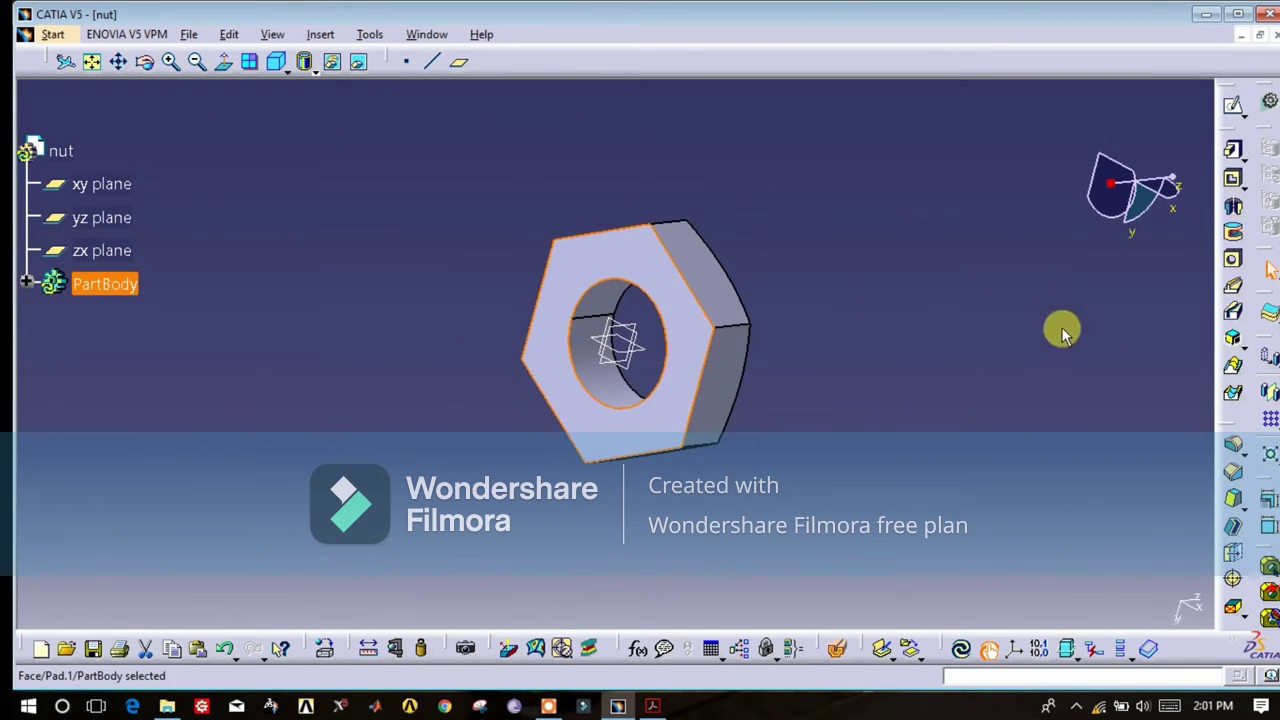
pyautogui.click(1270, 395)
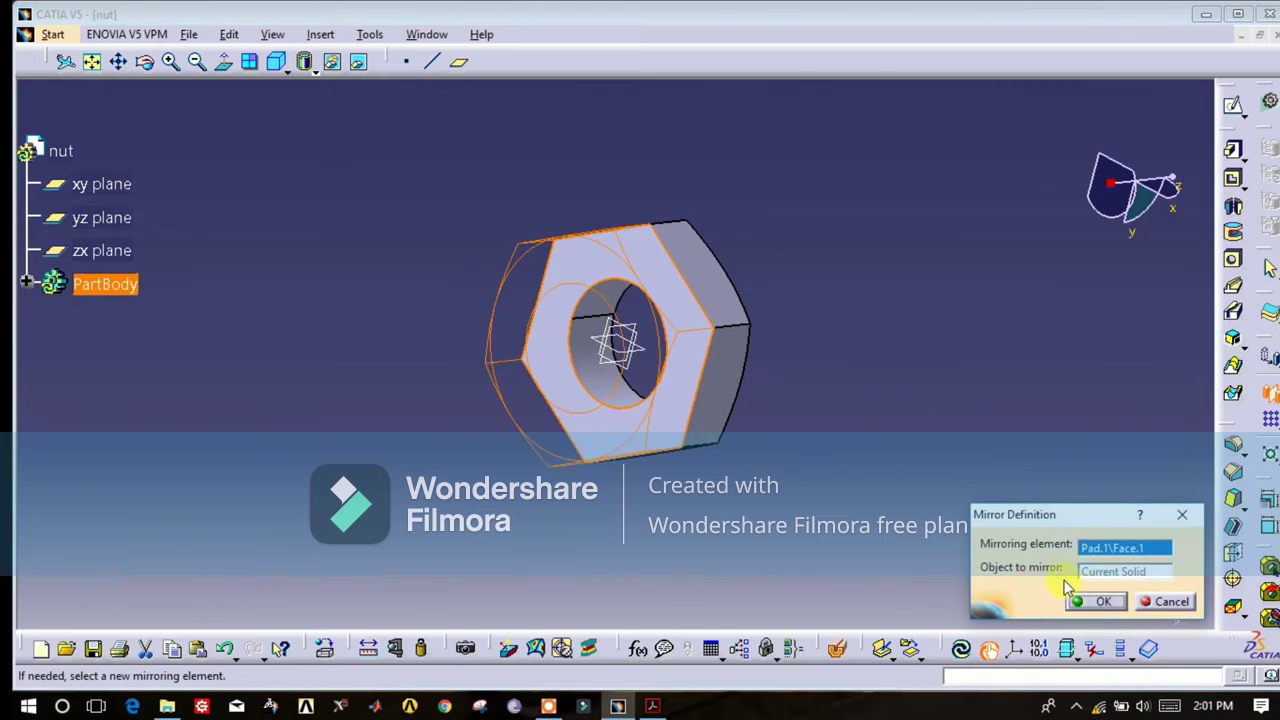
pyautogui.click(1086, 600)
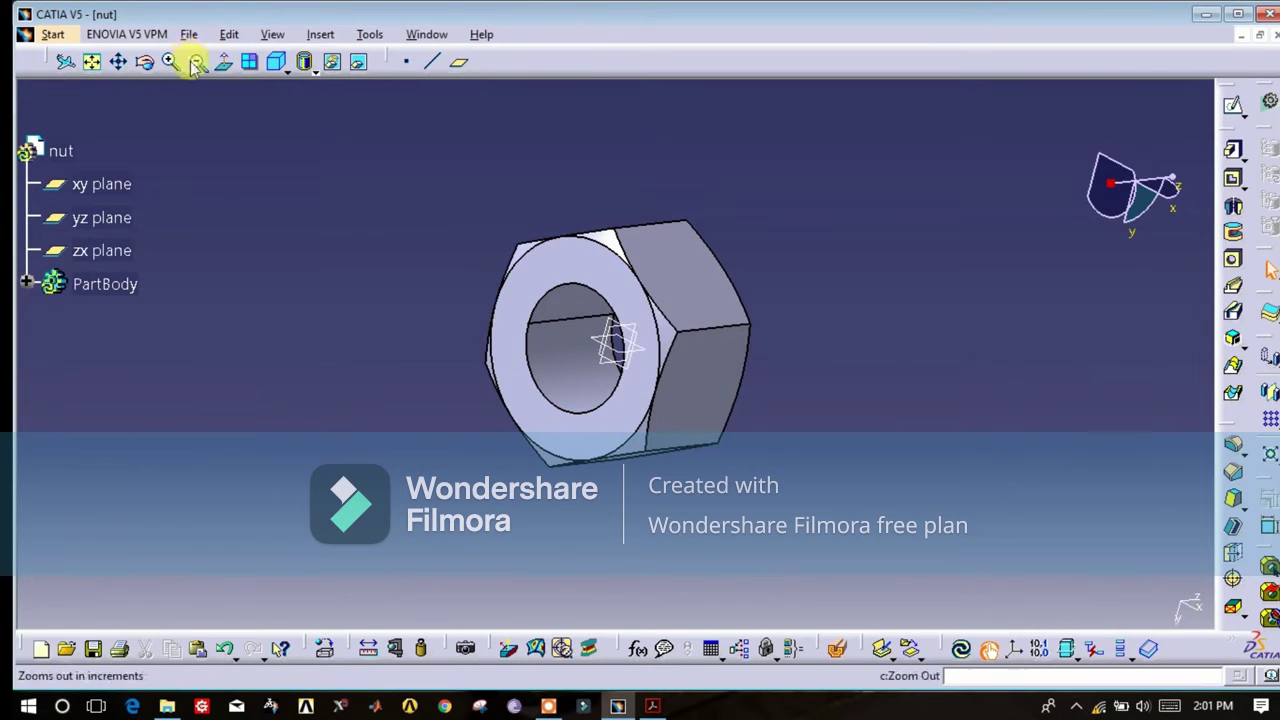
pyautogui.click(146, 63)
pyautogui.moveTo(617, 168); pyautogui.dragTo(385, 296)
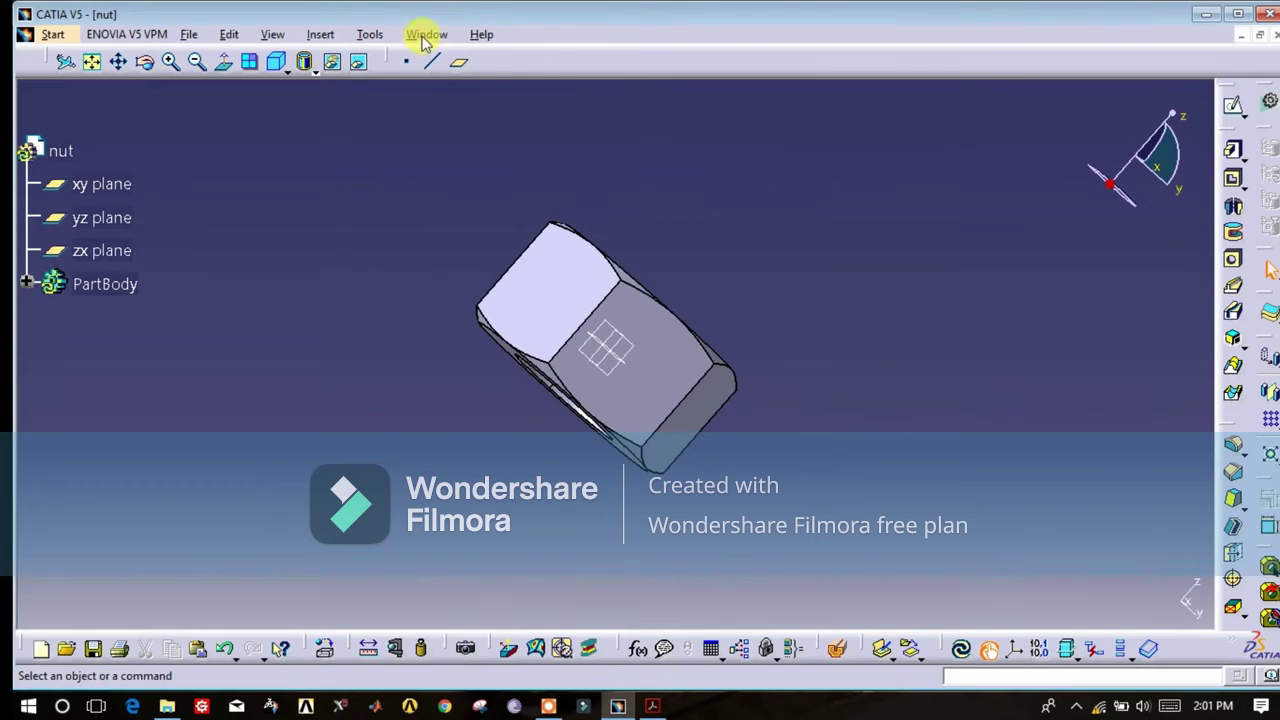
pyautogui.click(426, 36)
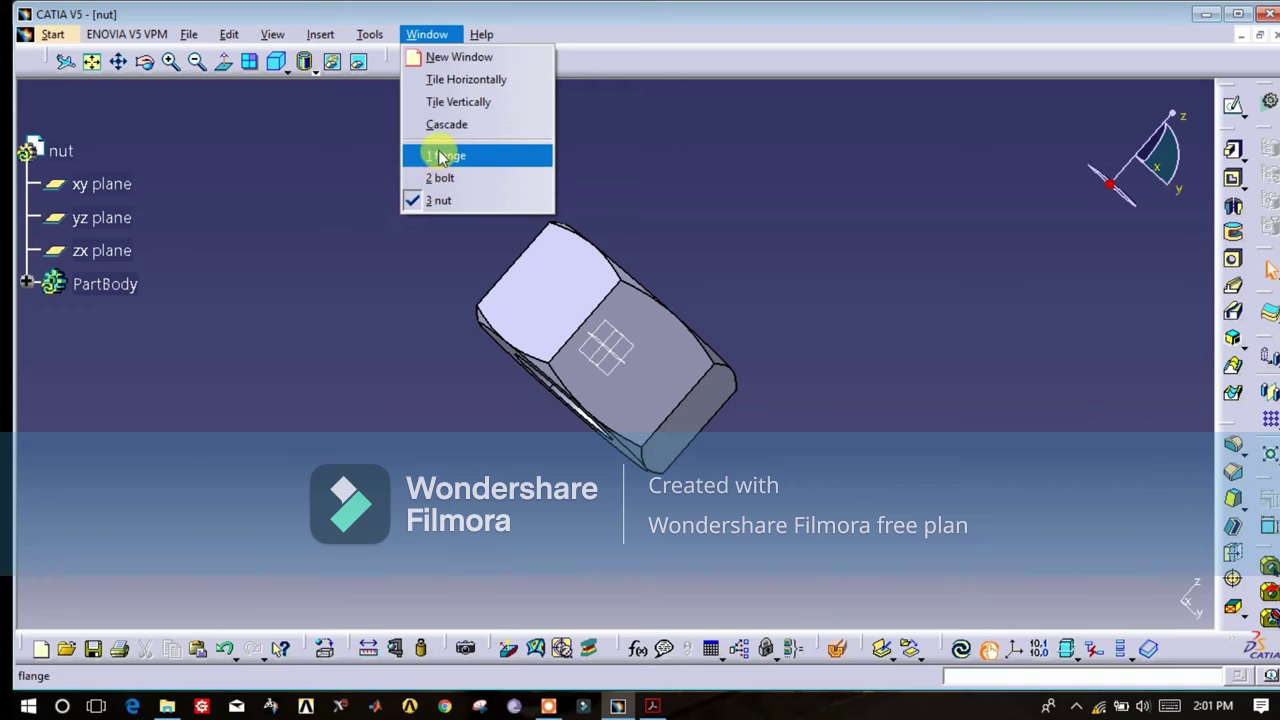
pyautogui.click(361, 176)
pyautogui.click(447, 40)
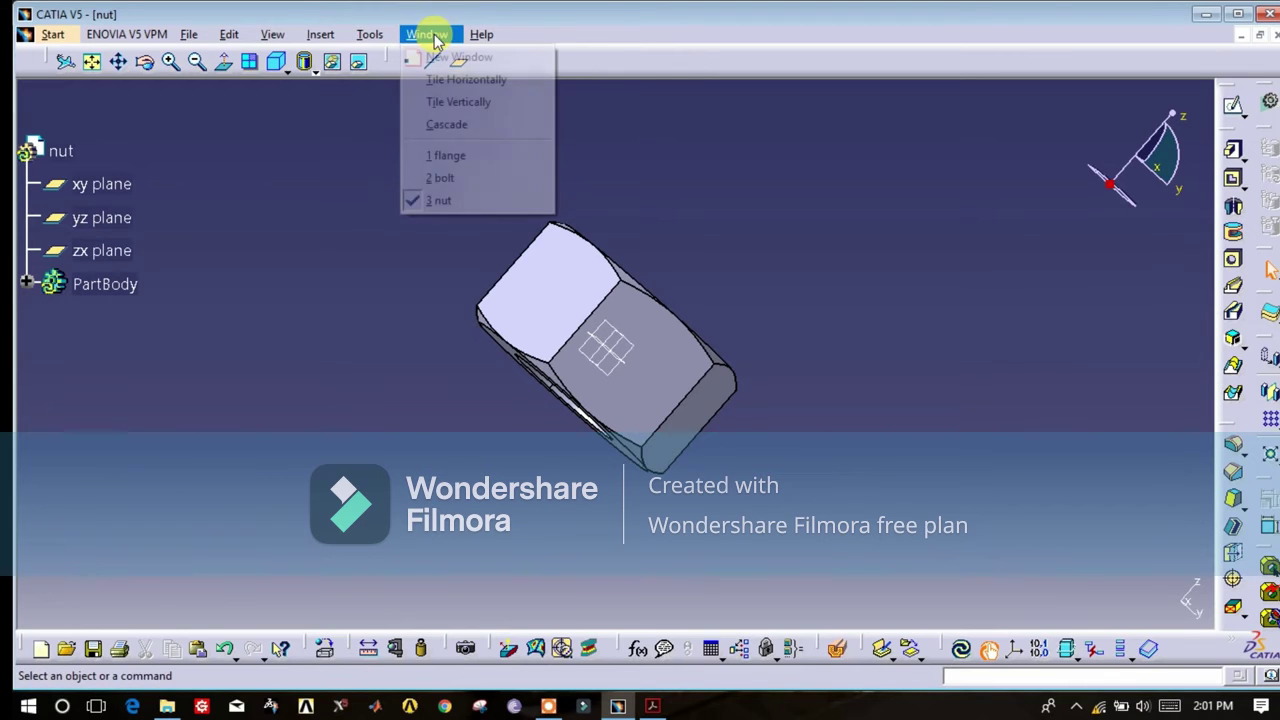
pyautogui.click(329, 100)
# Create a new Assembly Design product
pyautogui.click(52, 34)
pyautogui.moveTo(92, 86)
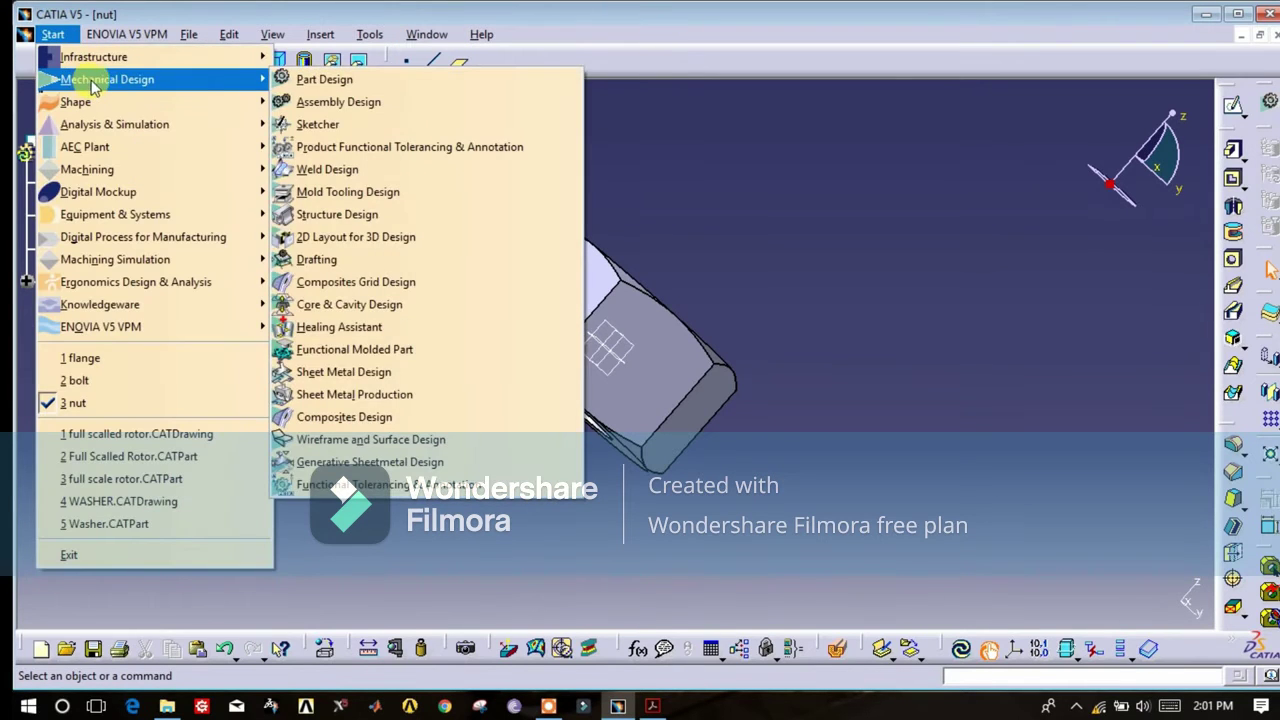
pyautogui.click(328, 100)
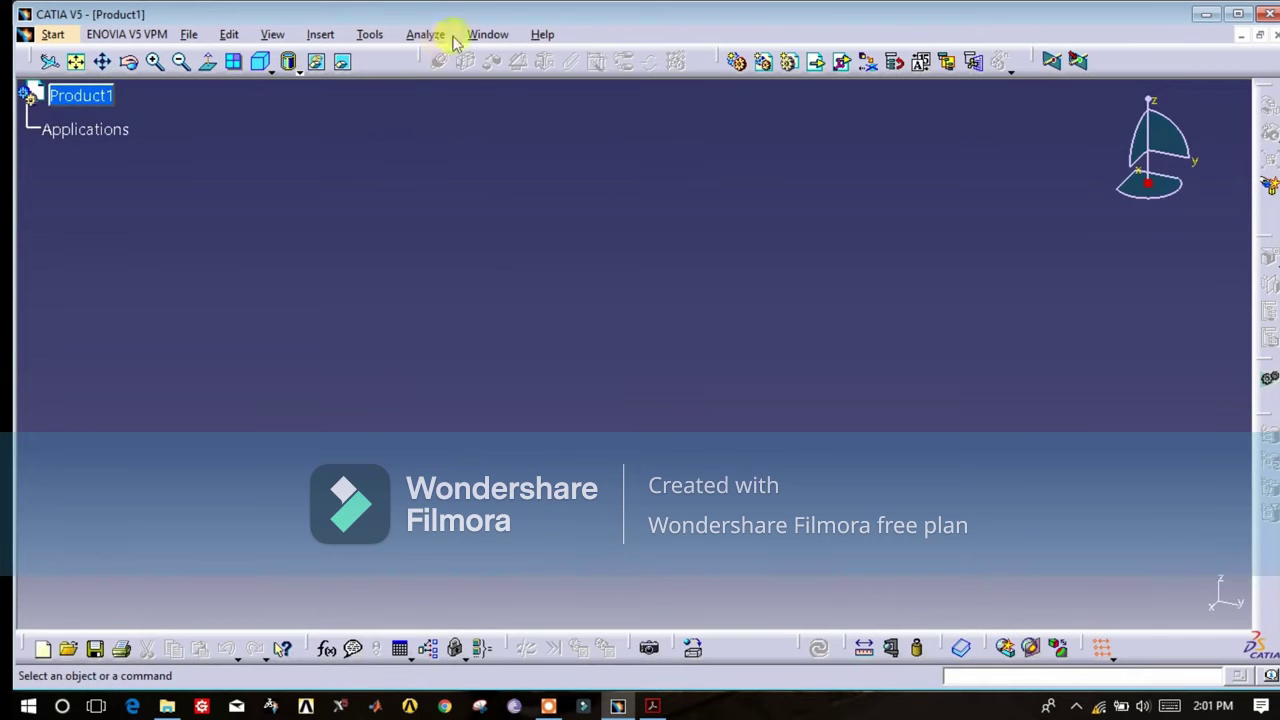
# Copy the flange part from its own document and paste it into Product1
pyautogui.click(489, 34)
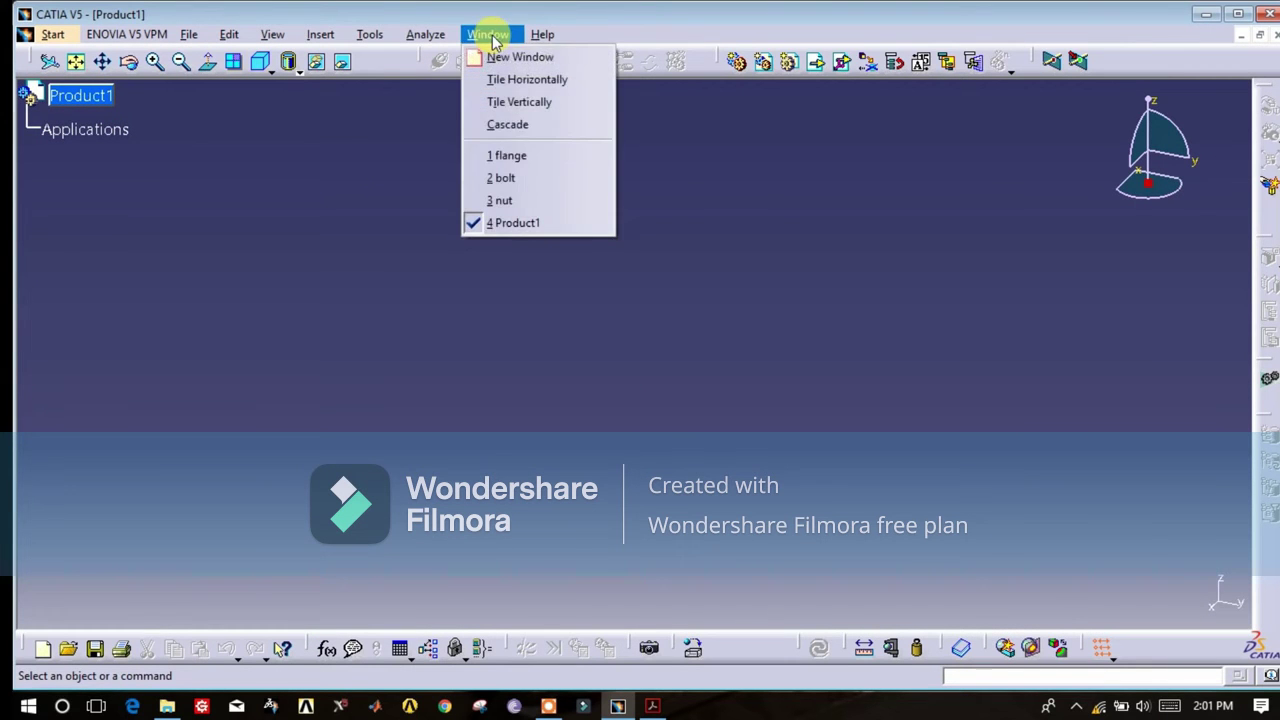
pyautogui.click(495, 150)
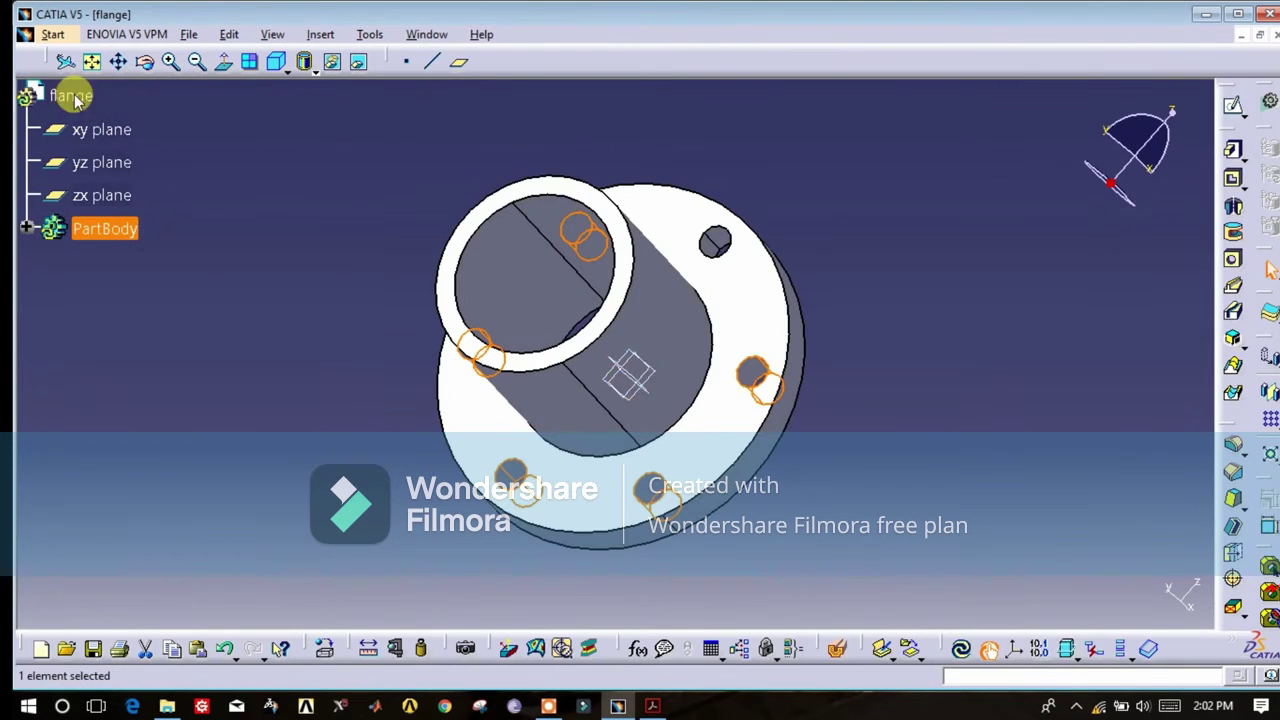
pyautogui.rightClick(72, 96)
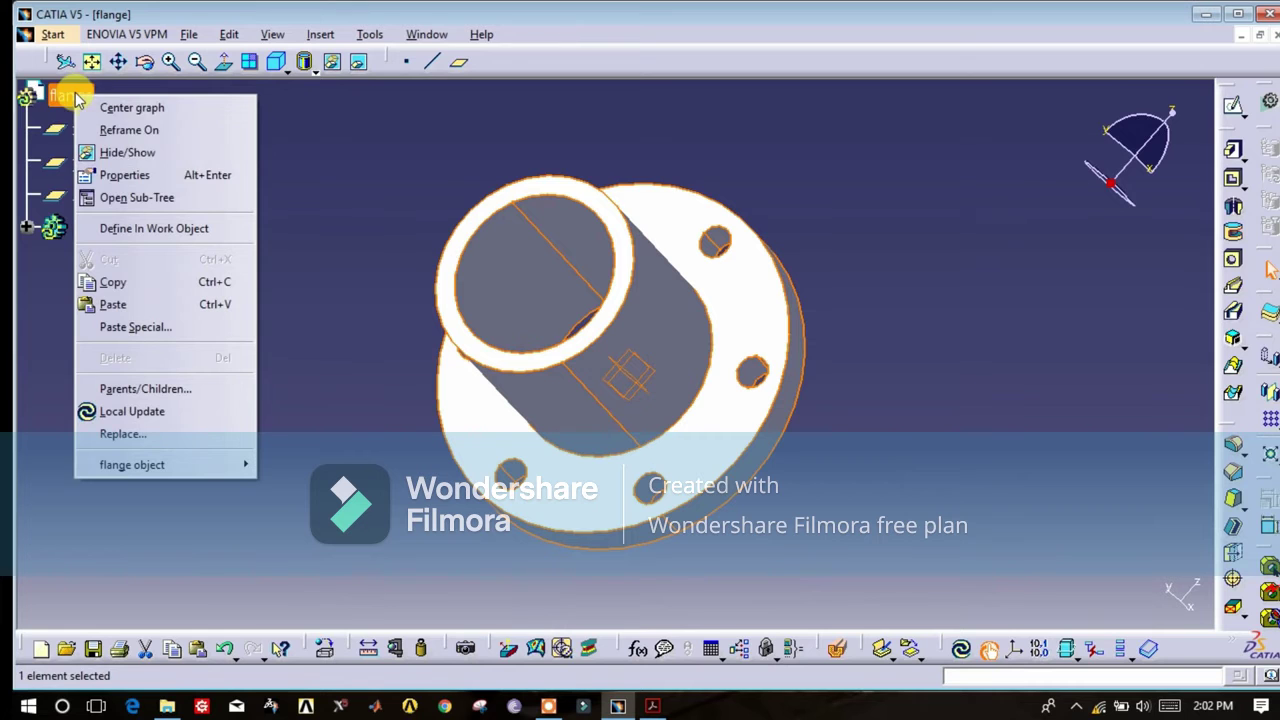
pyautogui.click(112, 280)
pyautogui.click(420, 38)
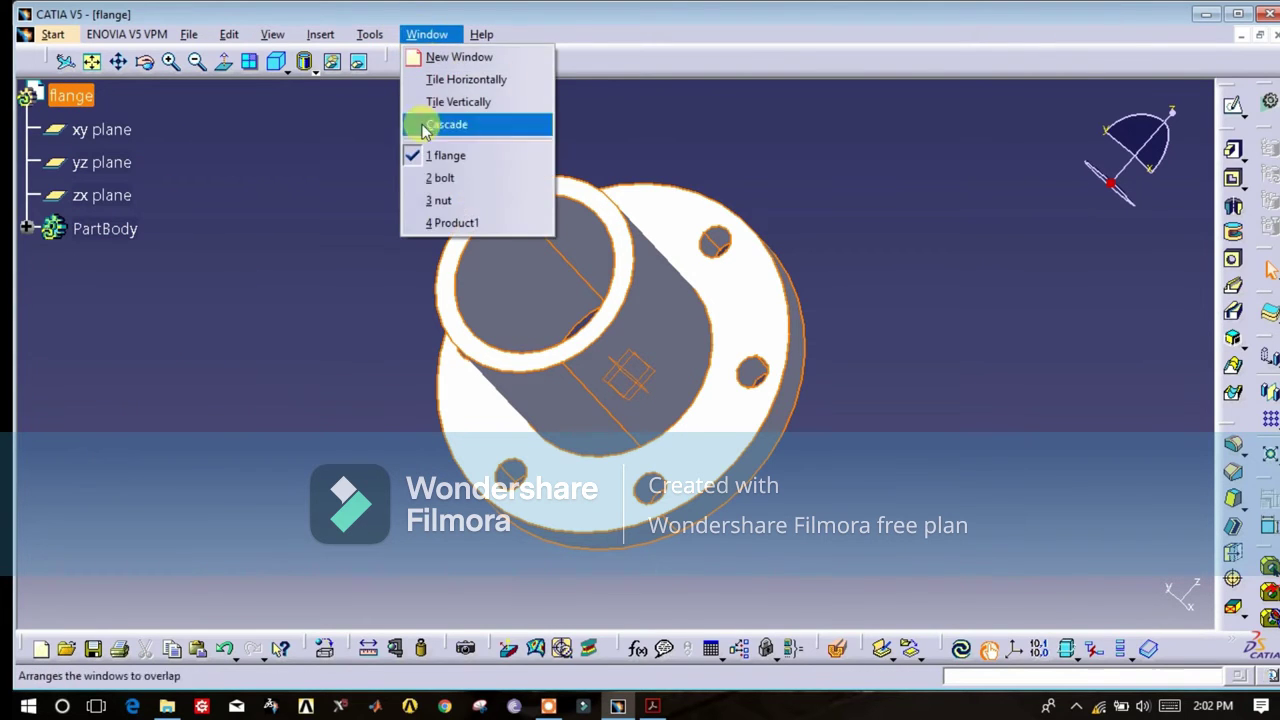
pyautogui.click(429, 220)
pyautogui.rightClick(95, 96)
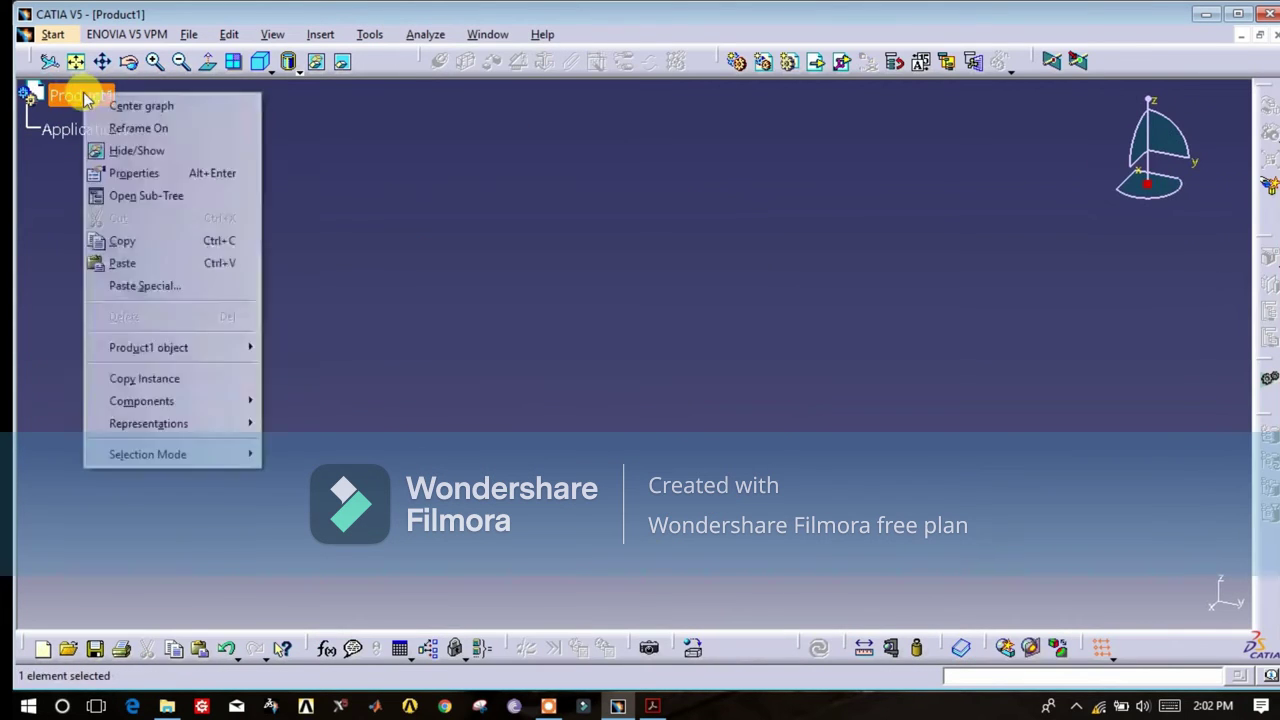
pyautogui.click(118, 262)
# Paste a second instance of the flange into Product1
pyautogui.click(85, 95)
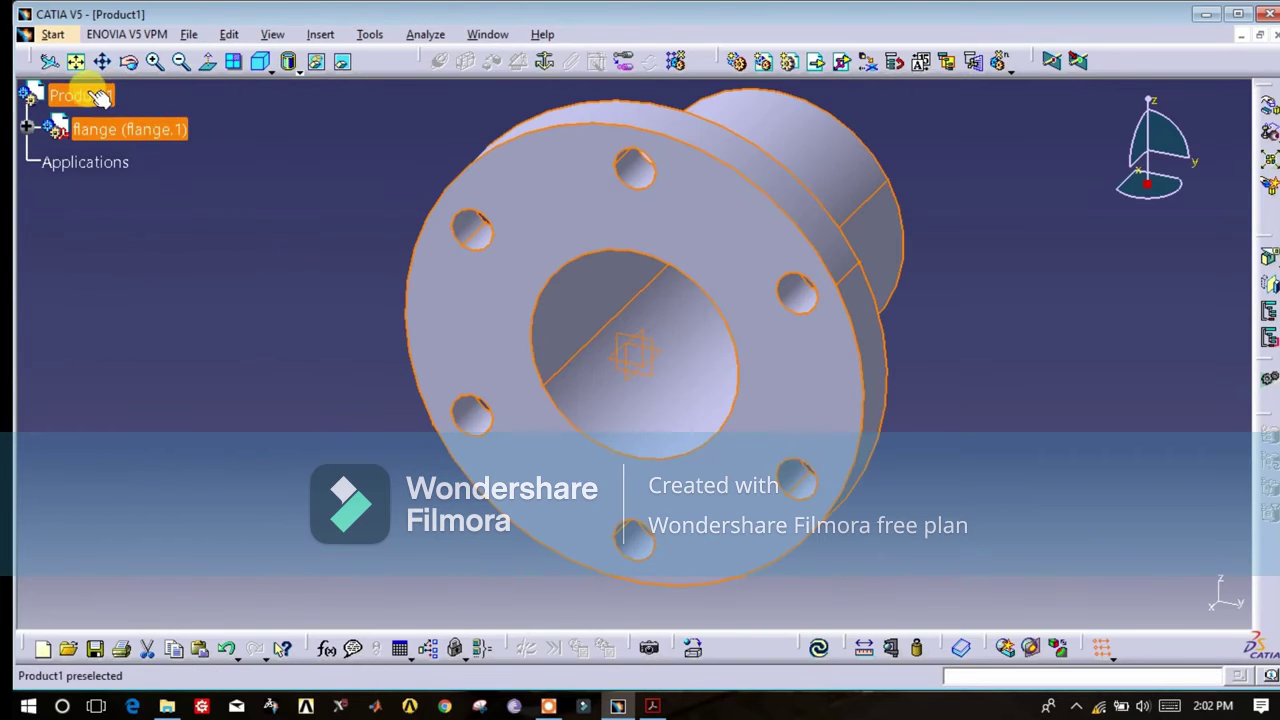
pyautogui.rightClick(88, 96)
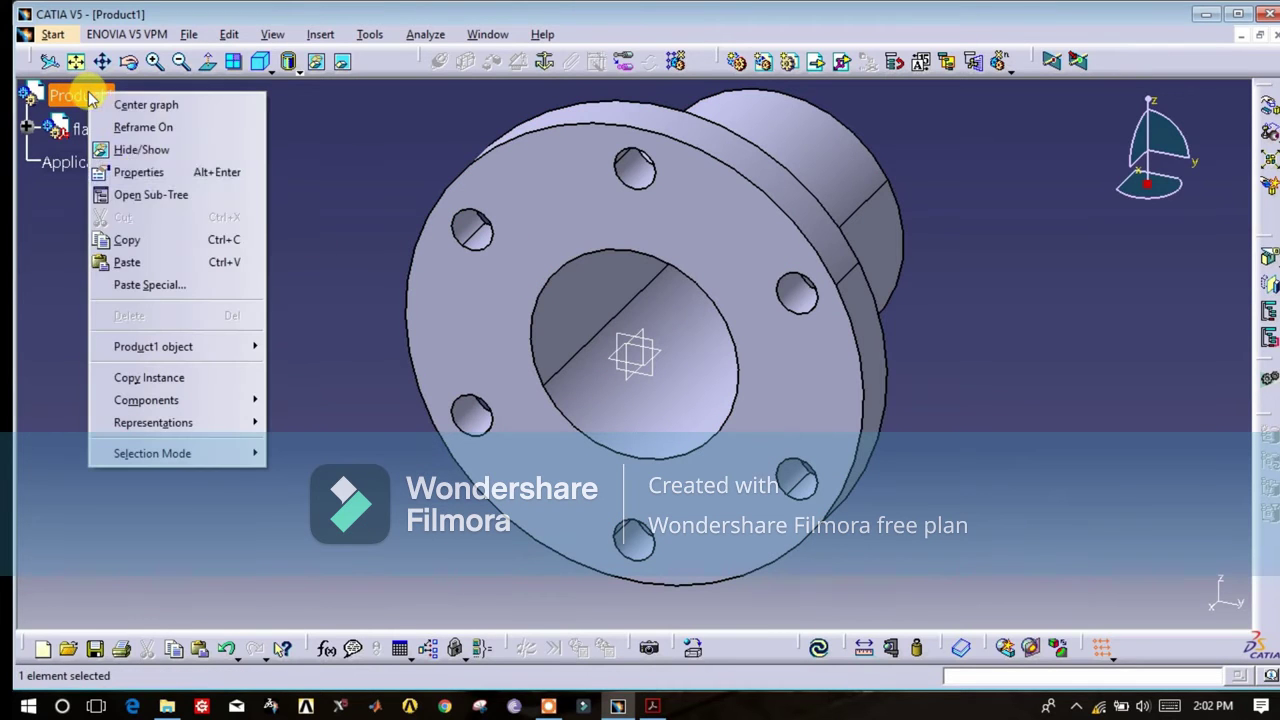
pyautogui.click(126, 262)
pyautogui.click(340, 163)
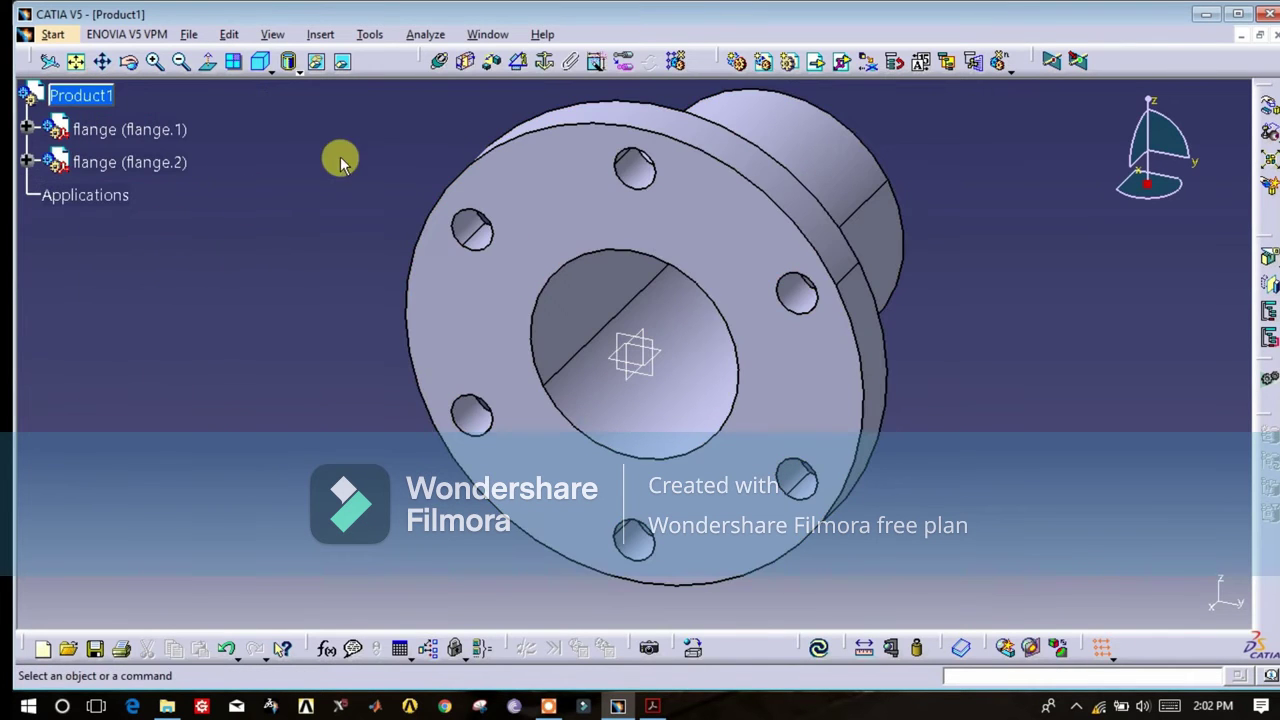
# Move the first flange instance clear of the second and turn it so their flat faces face each other
pyautogui.click(182, 63)
pyautogui.moveTo(132, 65); pyautogui.dragTo(686, 152)
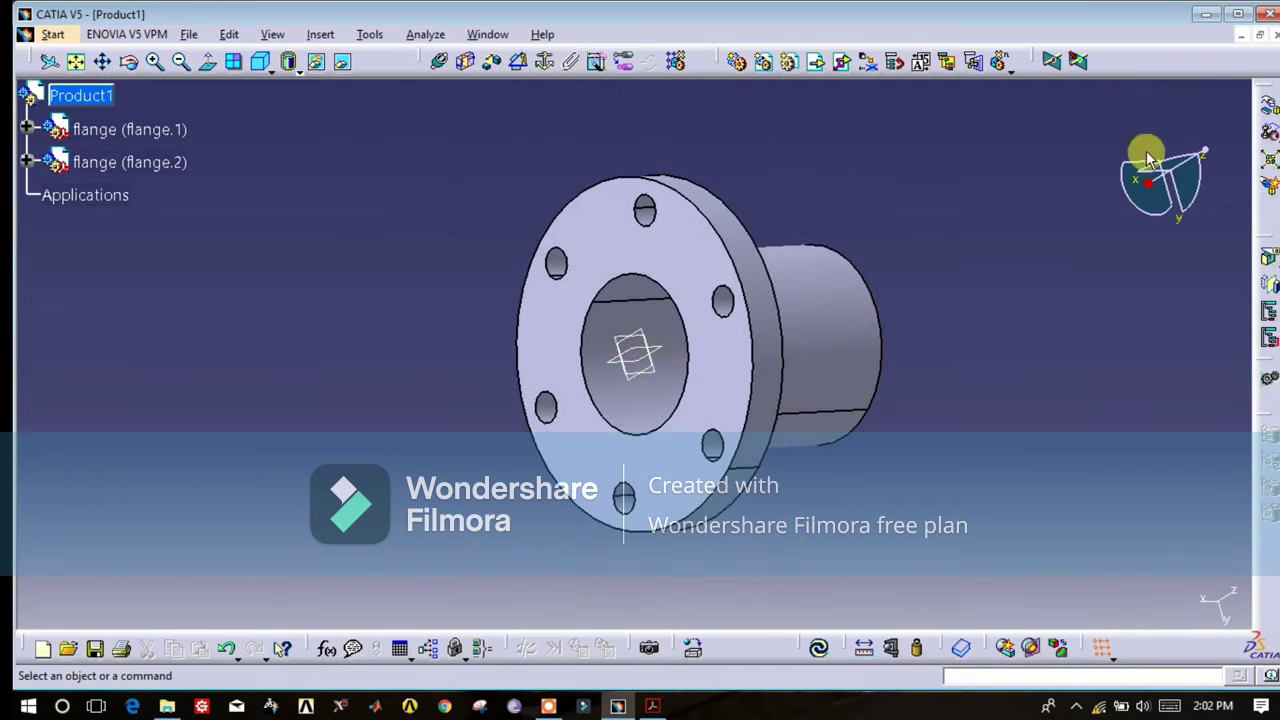
pyautogui.click(683, 242)
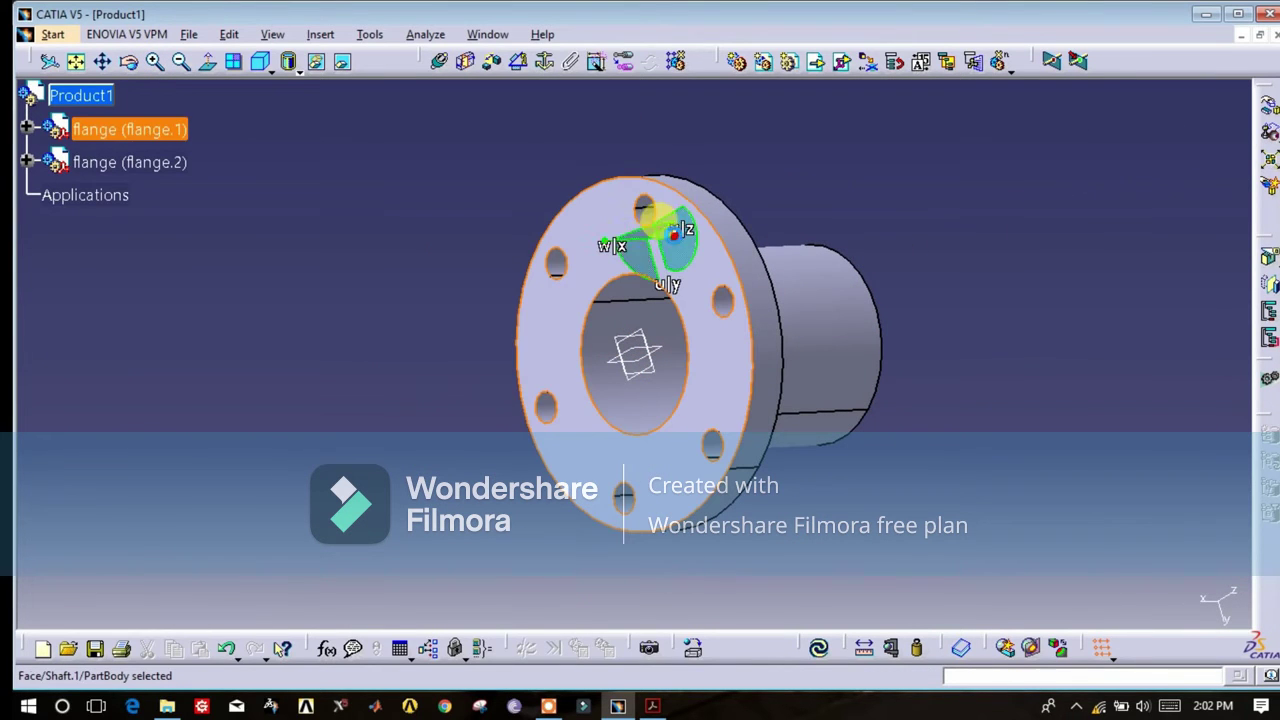
pyautogui.moveTo(649, 241); pyautogui.dragTo(1087, 199)
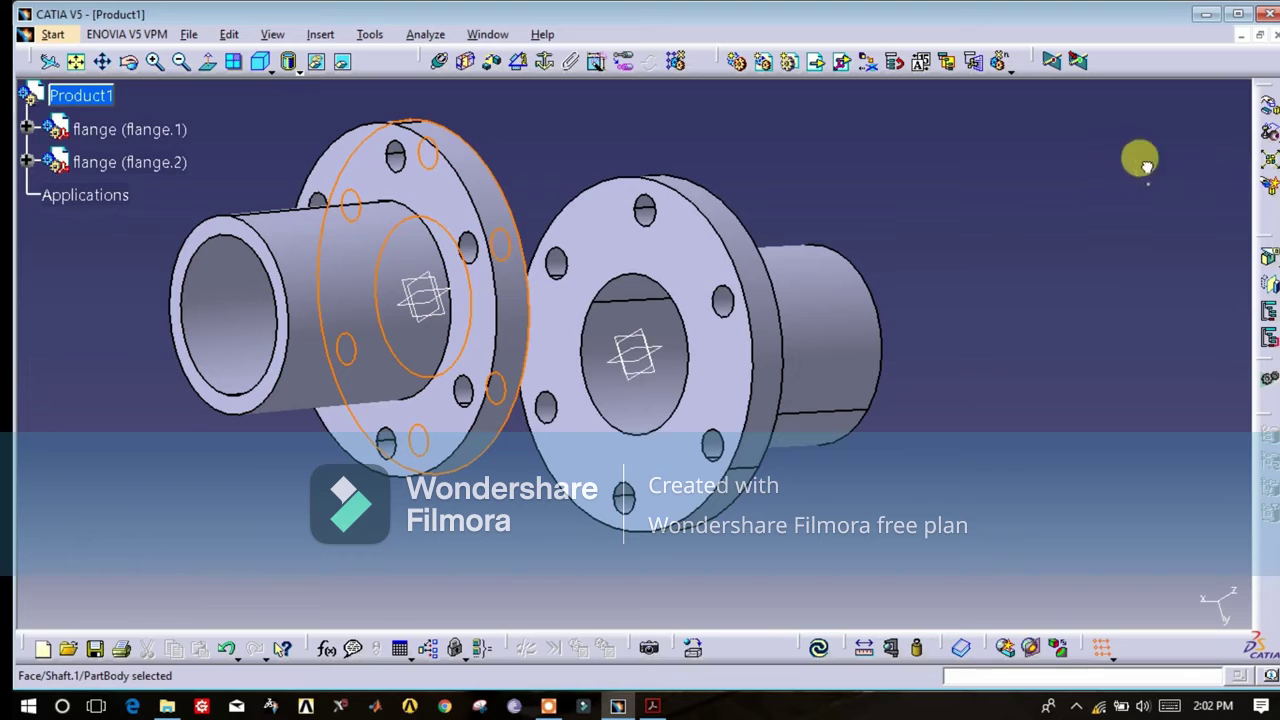
pyautogui.moveTo(1147, 167); pyautogui.dragTo(1150, 172)
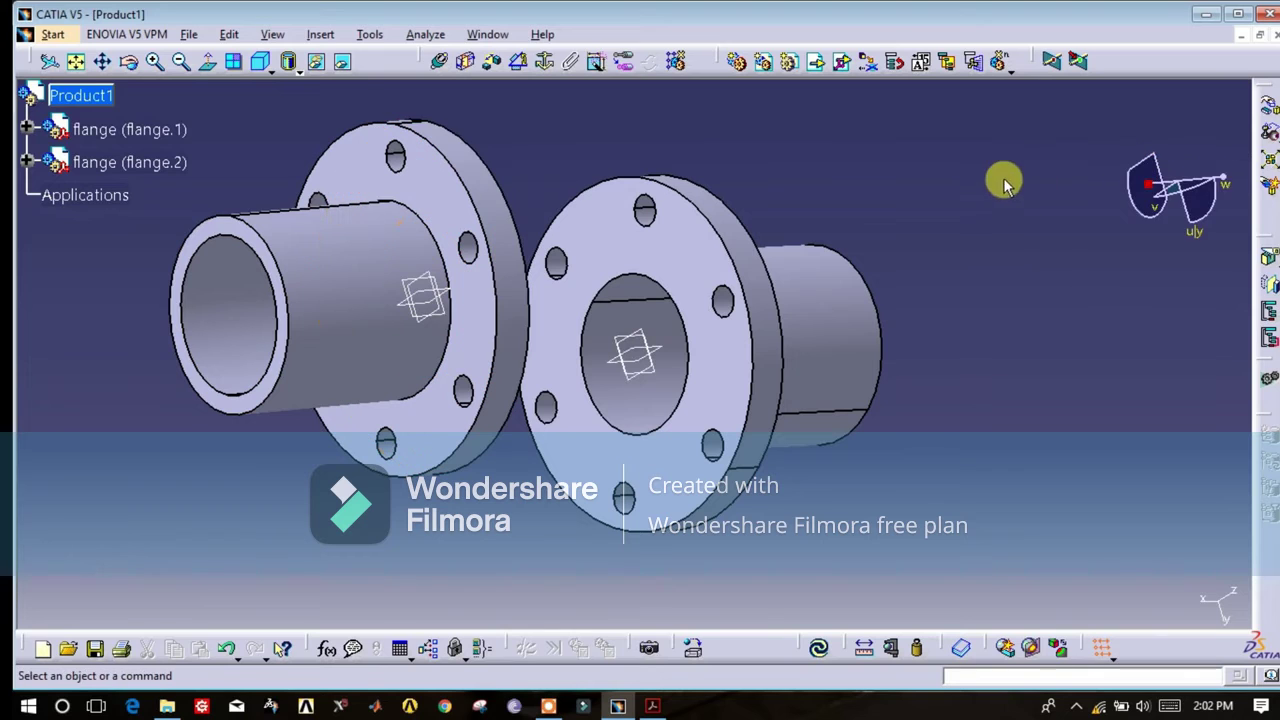
# Add a coincidence constraint between the central axes of the two flanges and update the assembly
pyautogui.click(441, 64)
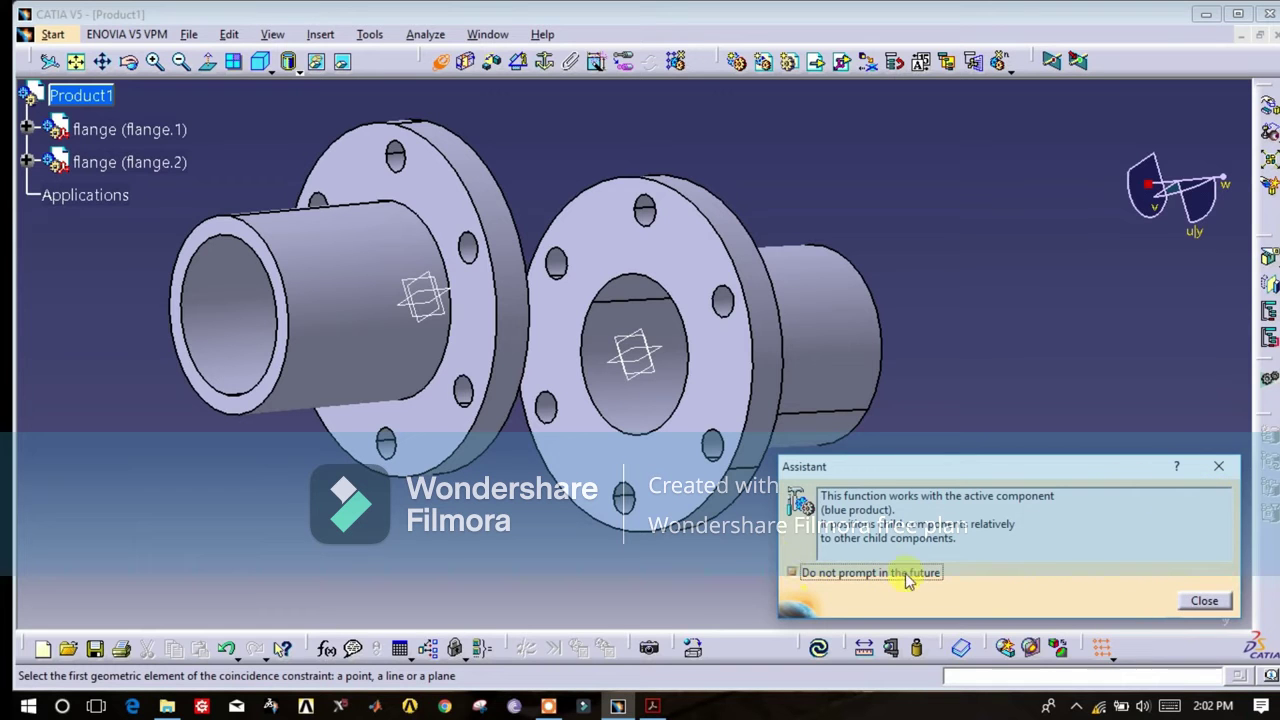
pyautogui.click(1218, 605)
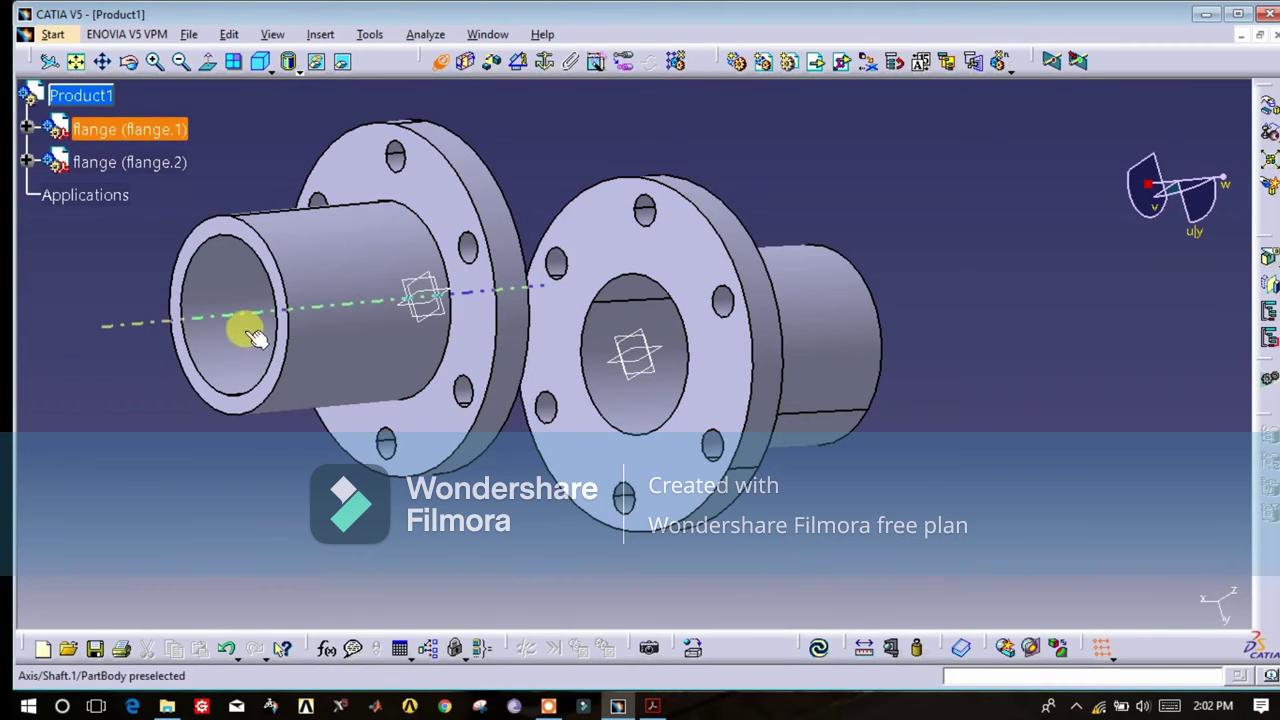
pyautogui.click(252, 318)
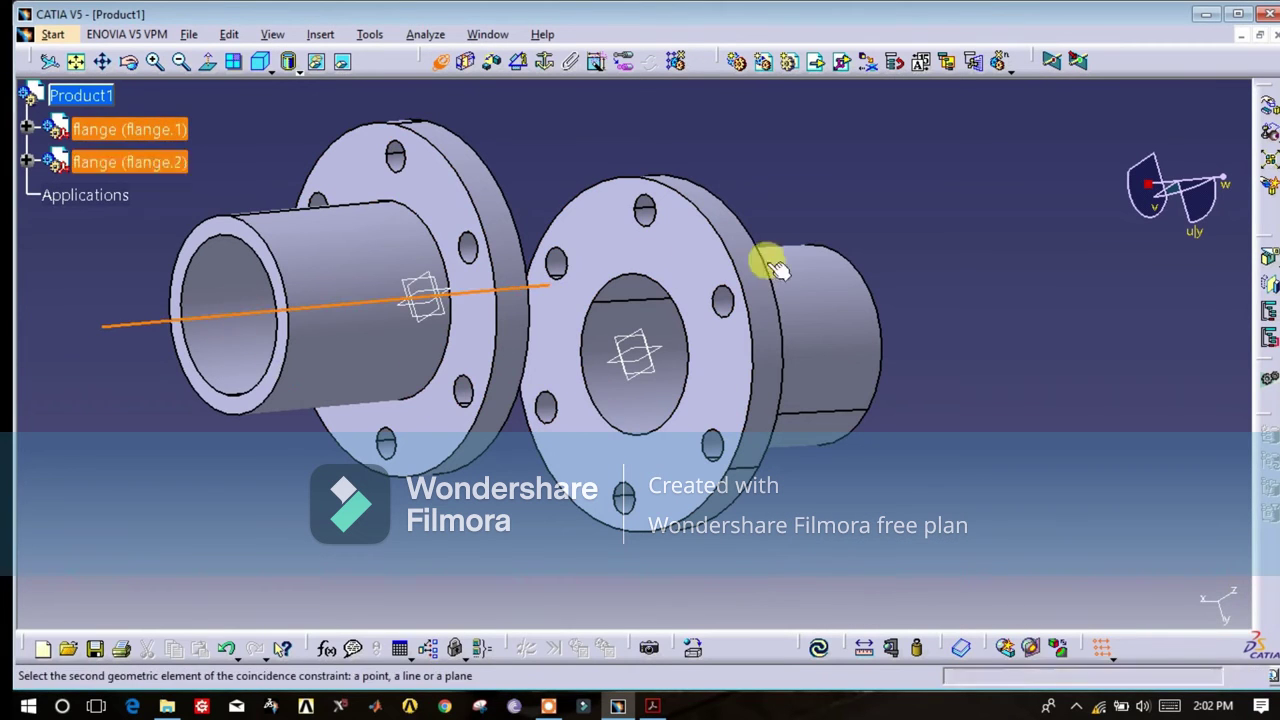
pyautogui.click(677, 349)
pyautogui.click(819, 651)
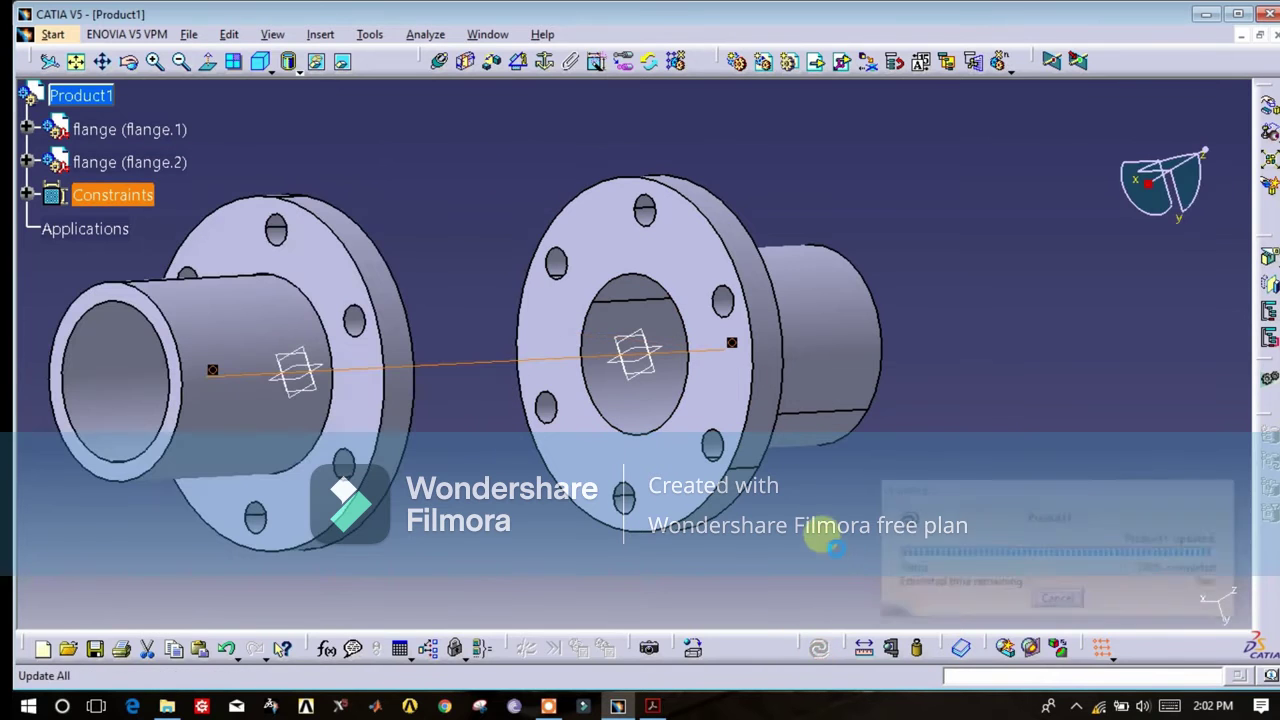
# Add a contact constraint between the flat mating faces of the two flanges and update the assembly
pyautogui.moveTo(130, 65); pyautogui.dragTo(551, 171)
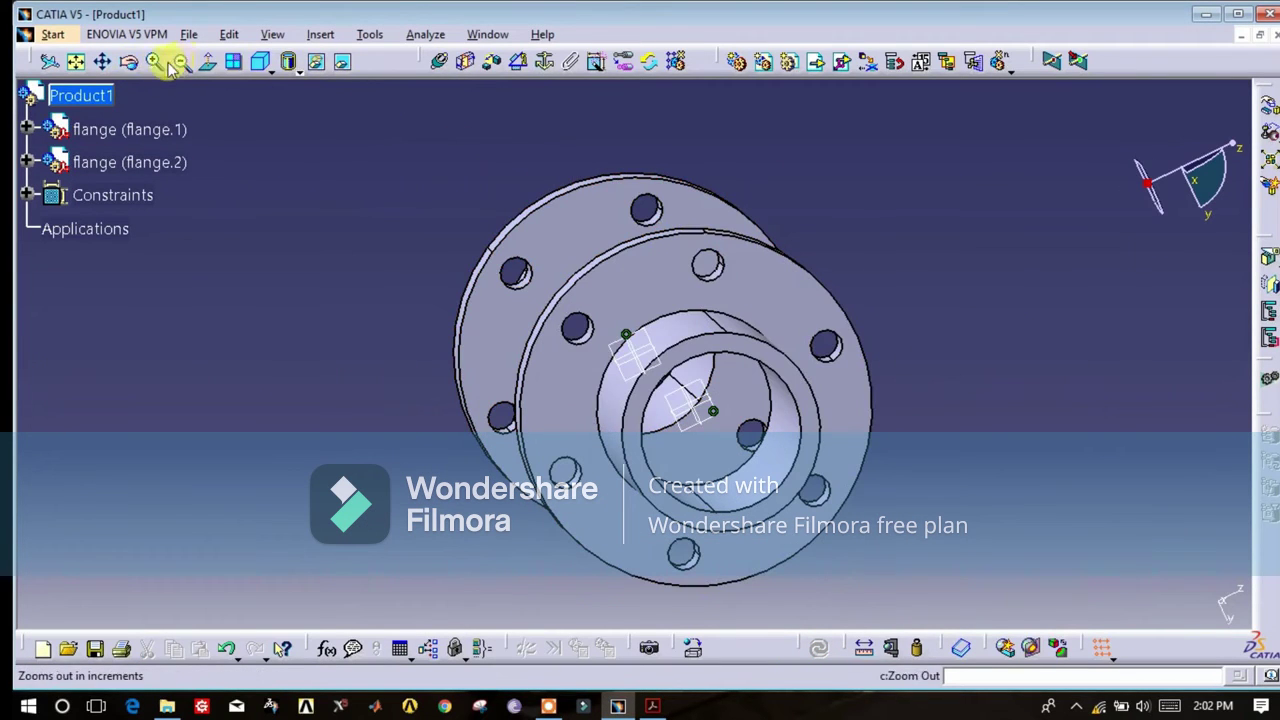
pyautogui.moveTo(245, 128); pyautogui.dragTo(850, 425)
pyautogui.click(971, 391)
pyautogui.moveTo(874, 296); pyautogui.dragTo(505, 288)
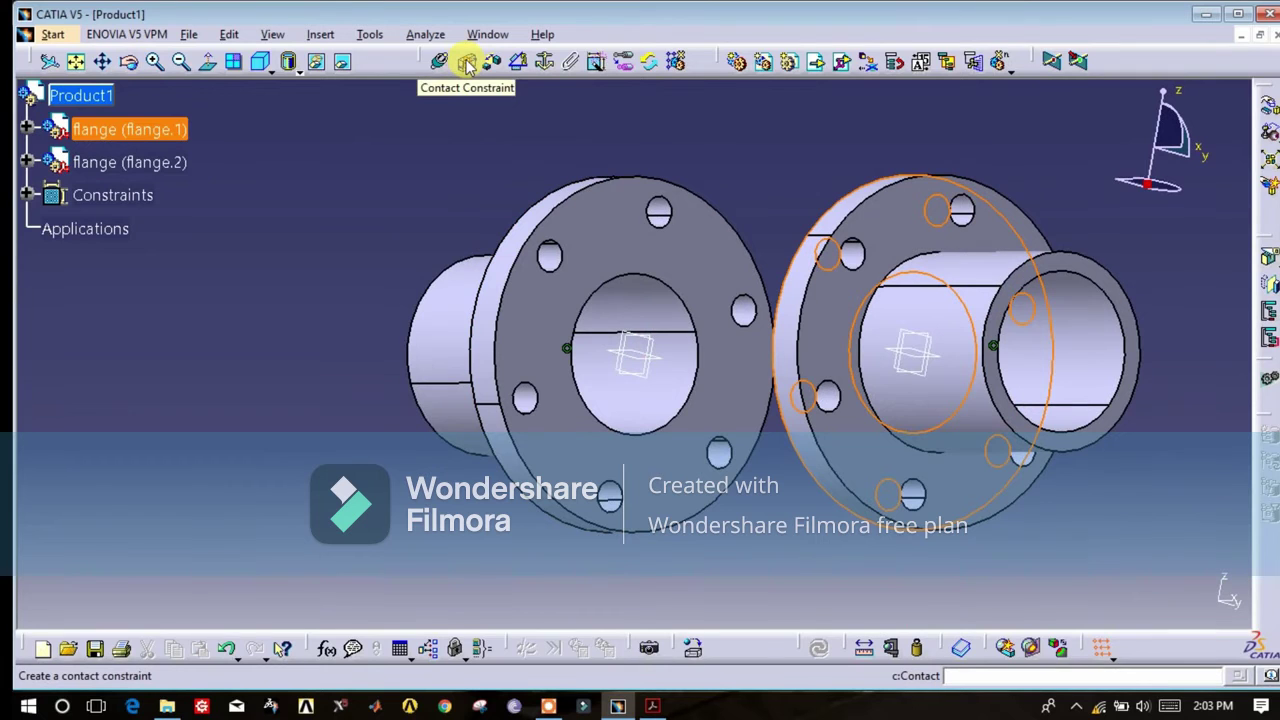
pyautogui.click(609, 236)
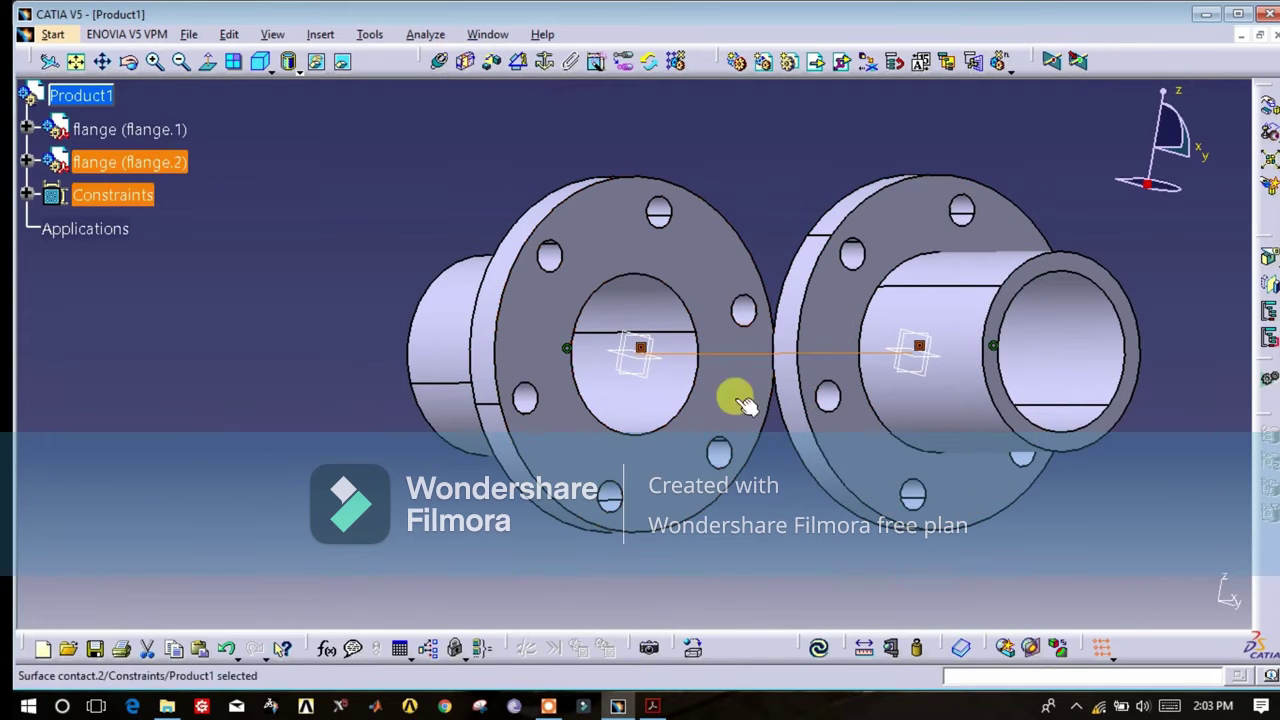
pyautogui.click(820, 648)
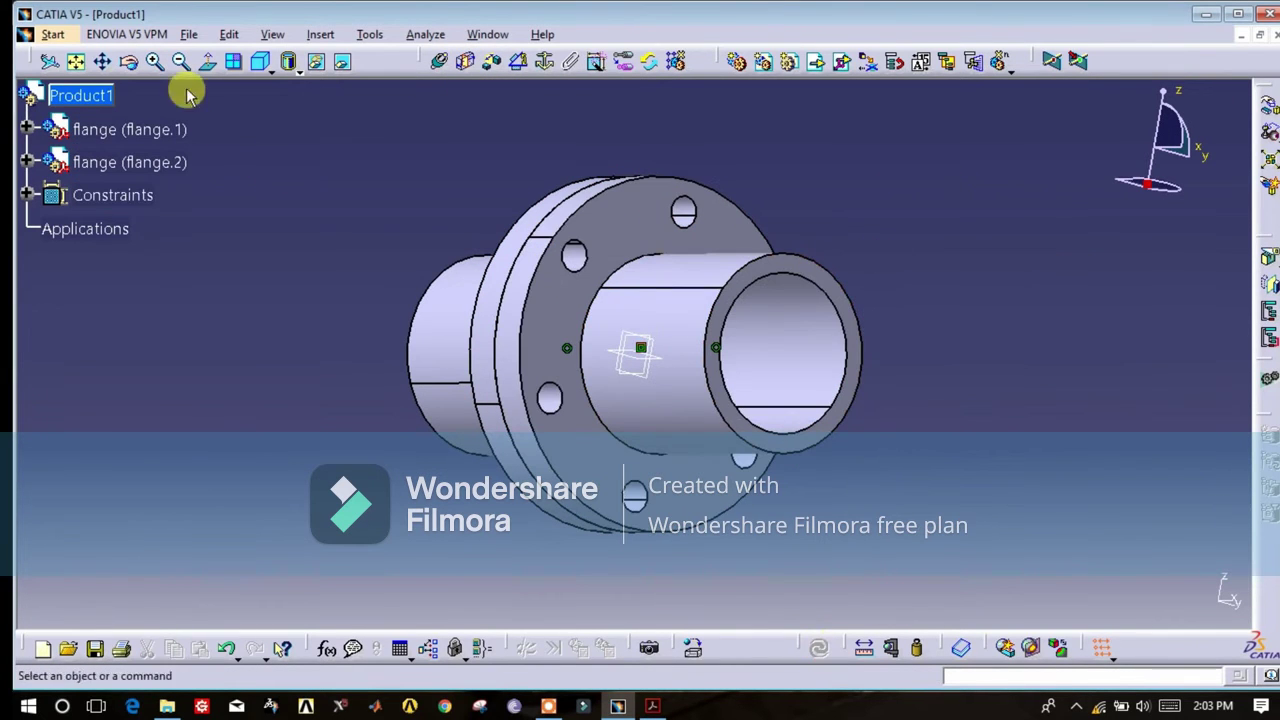
# Copy the nut part from its own document and paste it into Product1
pyautogui.moveTo(131, 68); pyautogui.dragTo(640, 345)
pyautogui.click(487, 34)
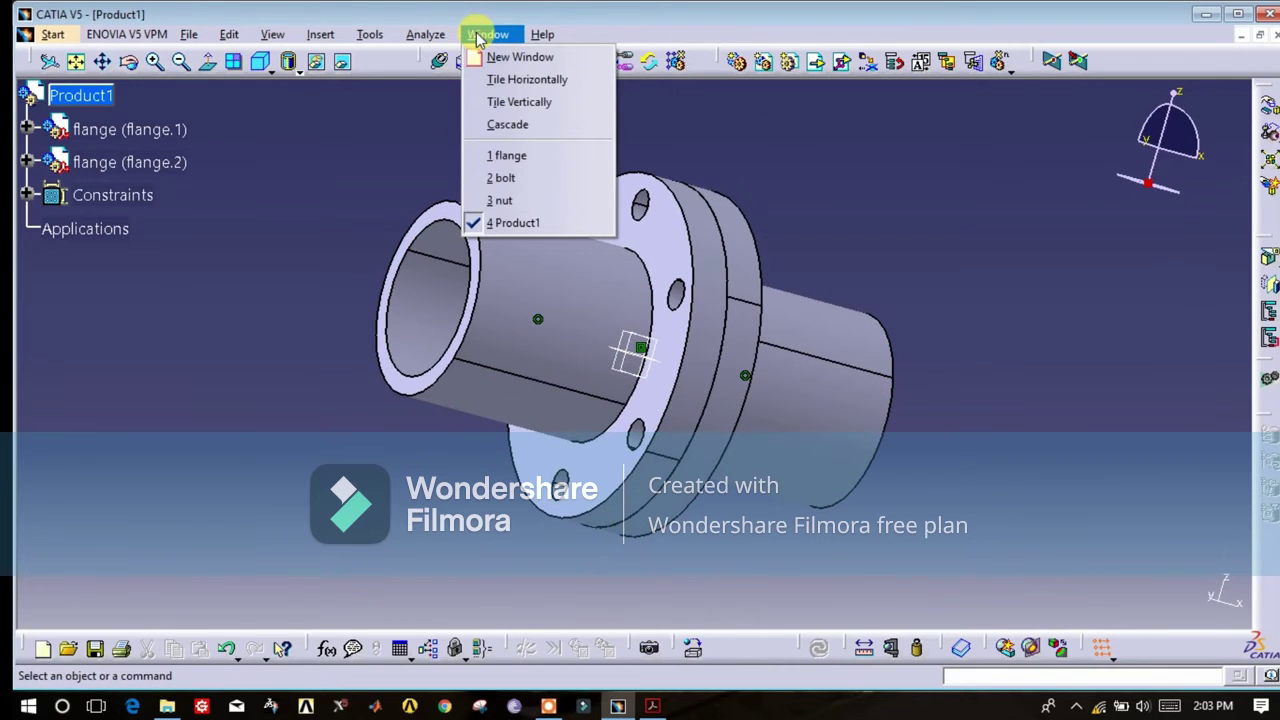
pyautogui.click(518, 204)
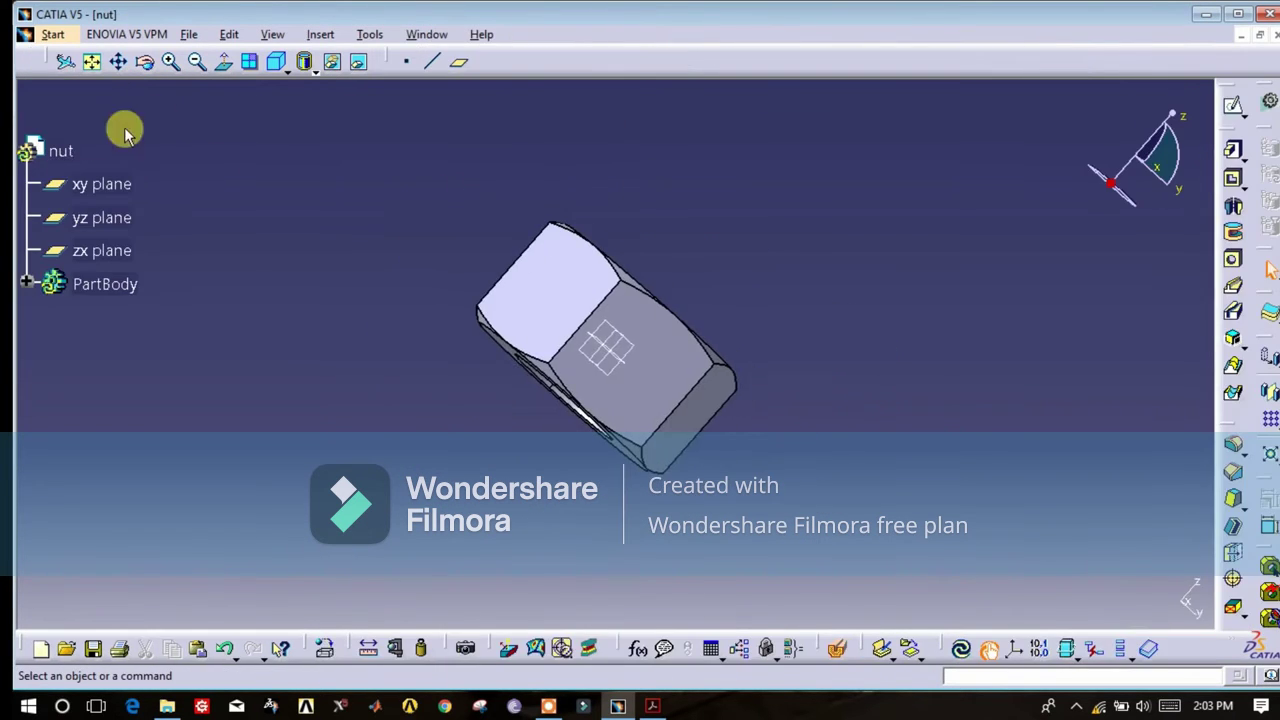
pyautogui.rightClick(52, 142)
pyautogui.click(100, 341)
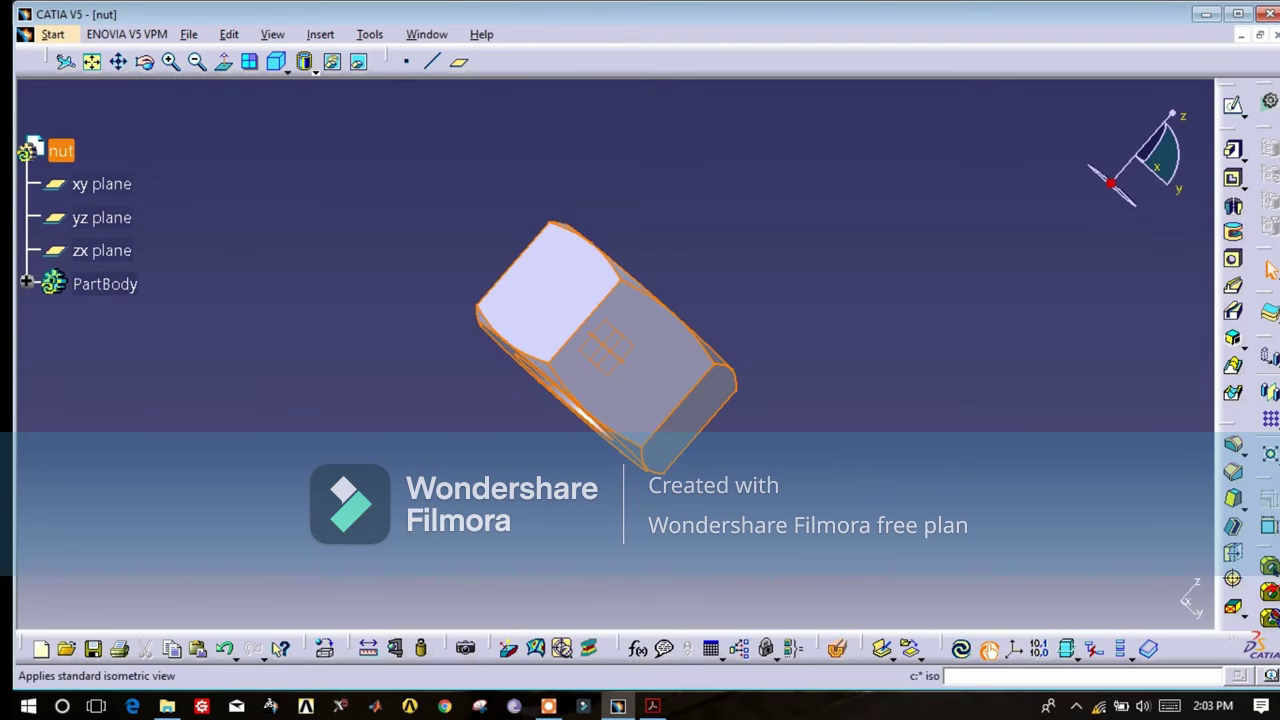
pyautogui.click(425, 34)
pyautogui.click(475, 219)
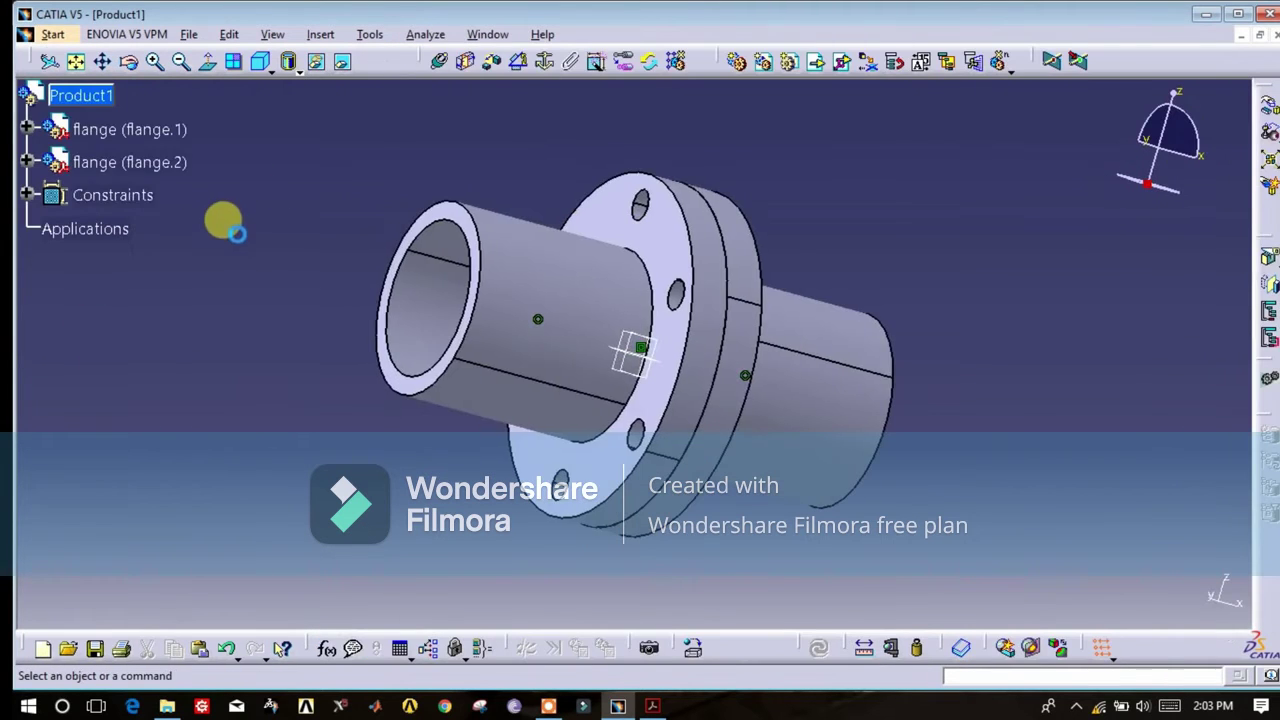
pyautogui.rightClick(84, 95)
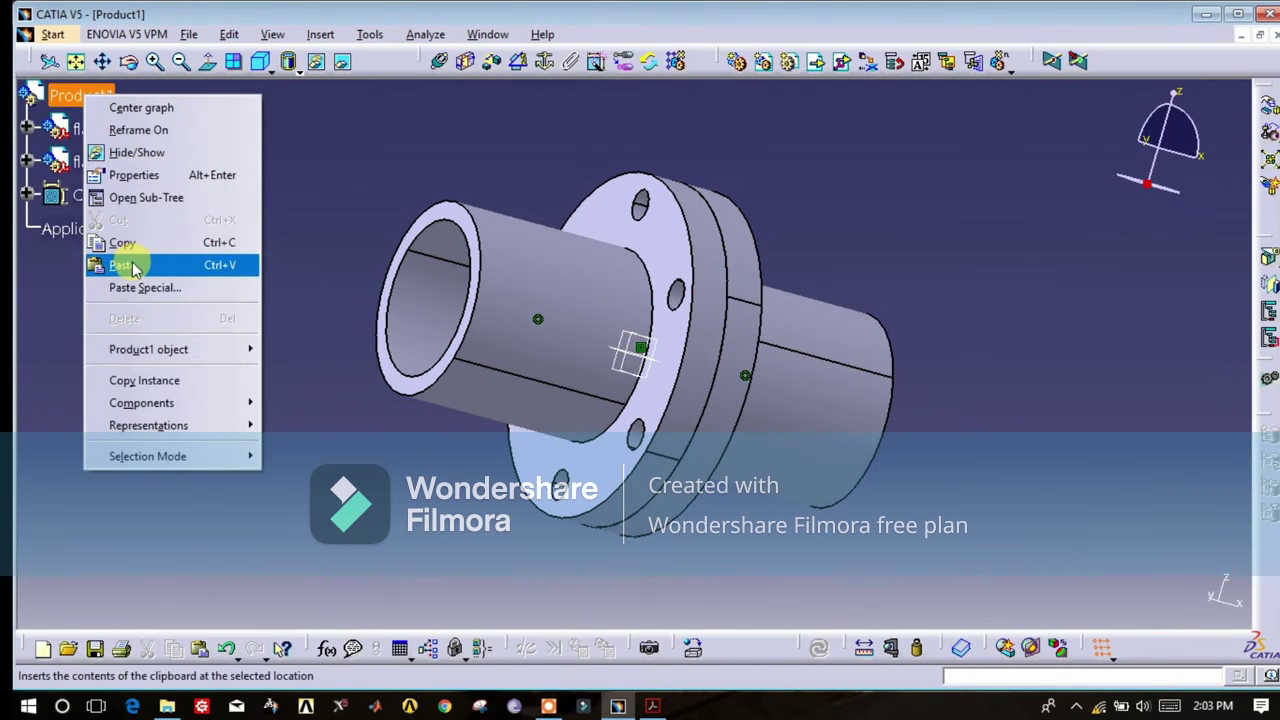
pyautogui.click(100, 264)
# Move the nut out of the flange bore into the open space beyond the pipe end
pyautogui.click(128, 62)
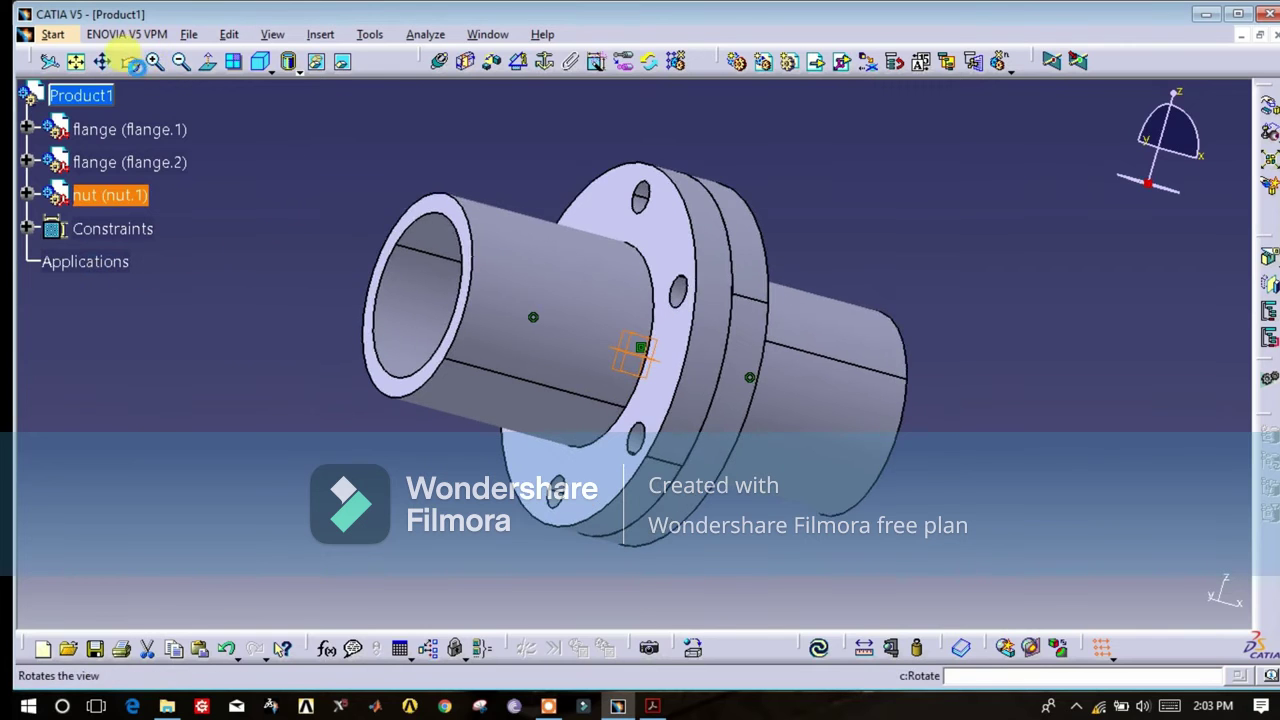
pyautogui.moveTo(286, 314); pyautogui.dragTo(660, 320)
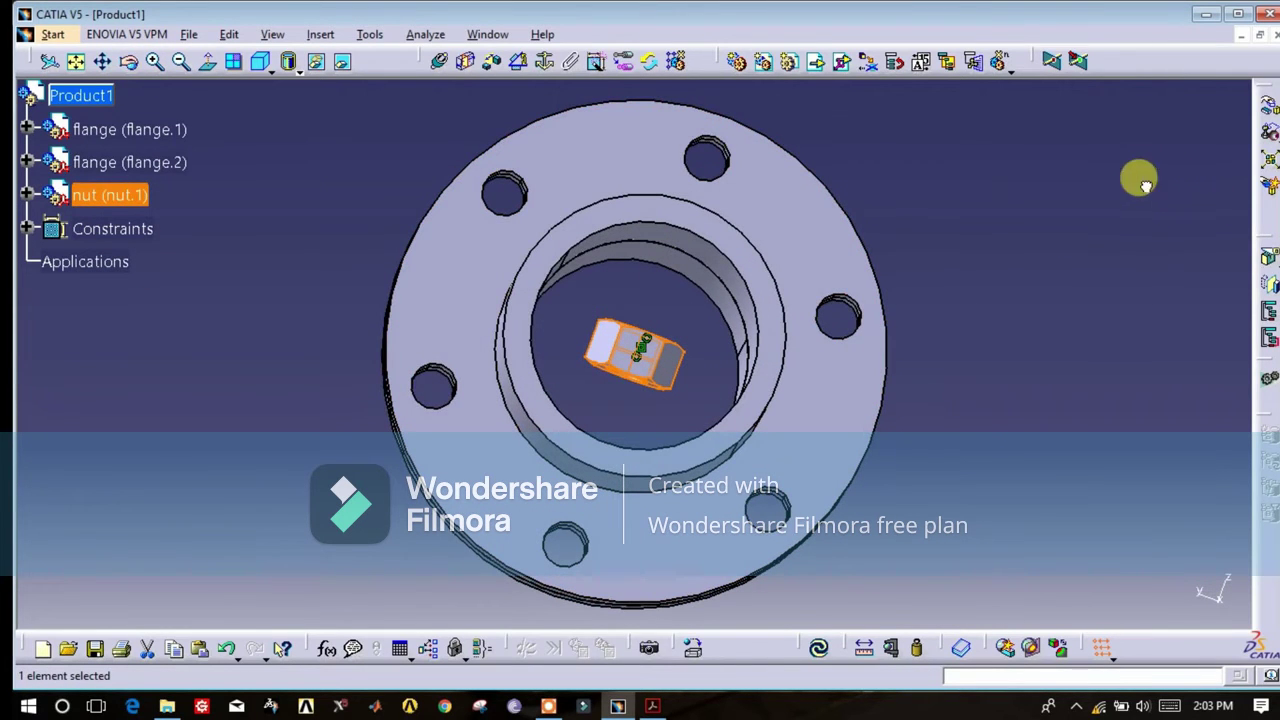
pyautogui.click(619, 345)
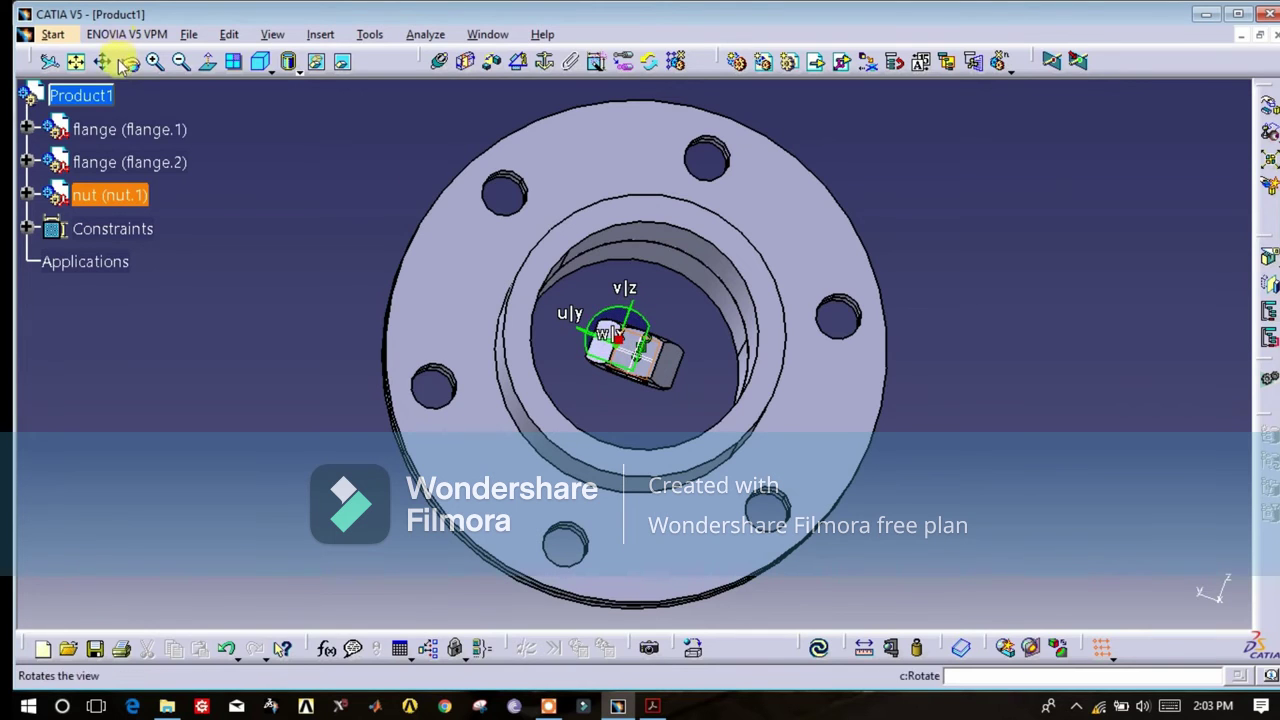
pyautogui.moveTo(157, 98); pyautogui.dragTo(537, 160)
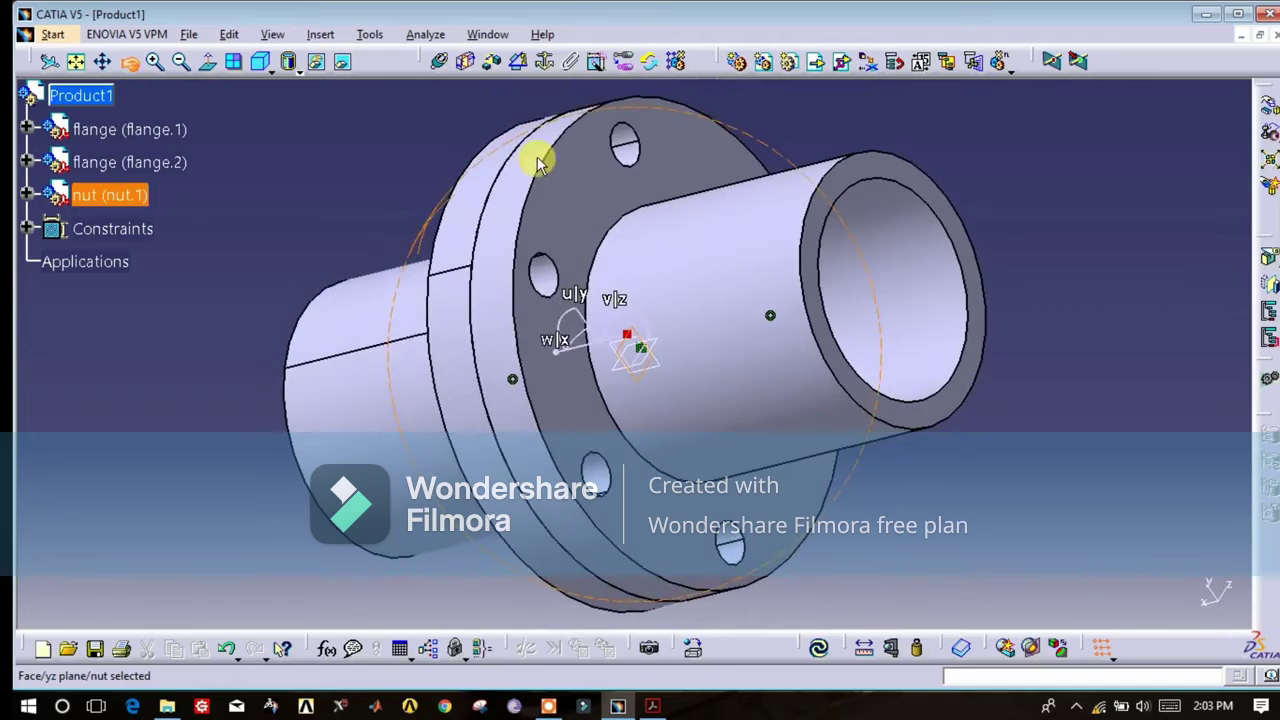
pyautogui.moveTo(565, 340); pyautogui.dragTo(1100, 215)
pyautogui.click(128, 61)
pyautogui.moveTo(380, 254); pyautogui.dragTo(483, 233)
pyautogui.moveTo(829, 237); pyautogui.dragTo(651, 200, button='middle')
pyautogui.click(905, 268)
pyautogui.moveTo(905, 268); pyautogui.dragTo(1094, 137)
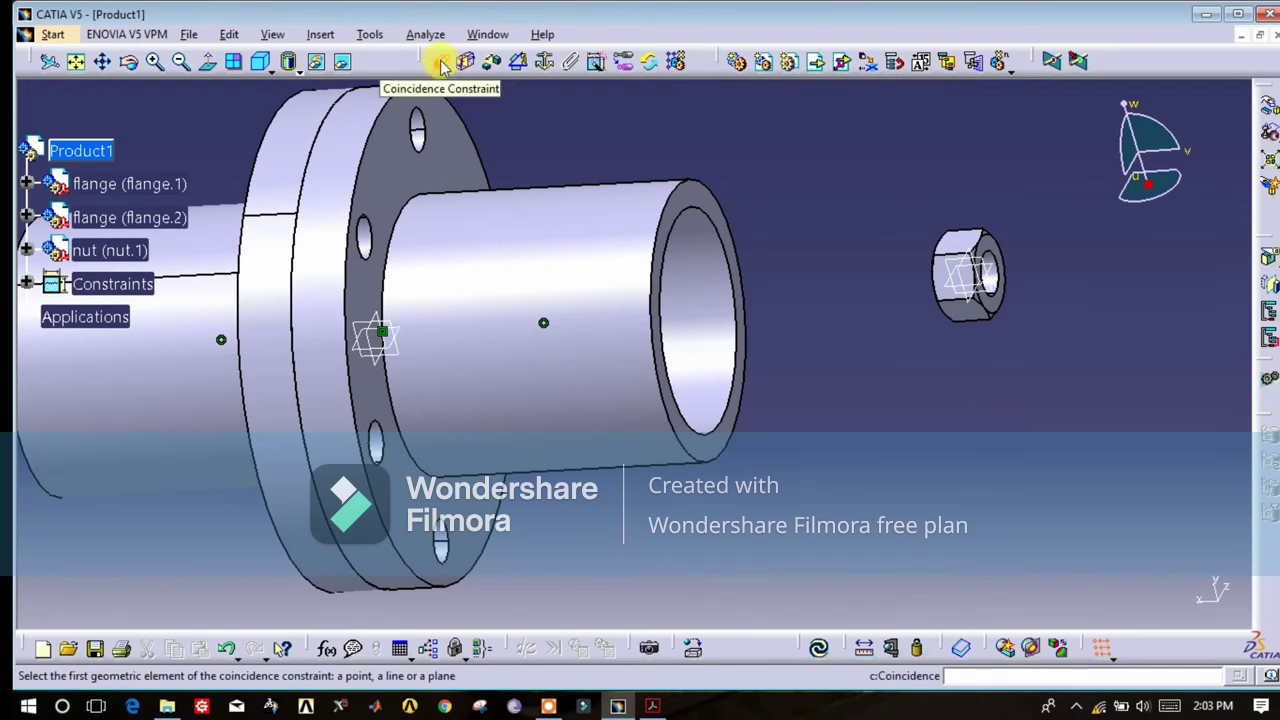
# Add a coincidence constraint between the nut's hole axis and the axis of a flange bolt hole, and update the assembly
pyautogui.click(990, 282)
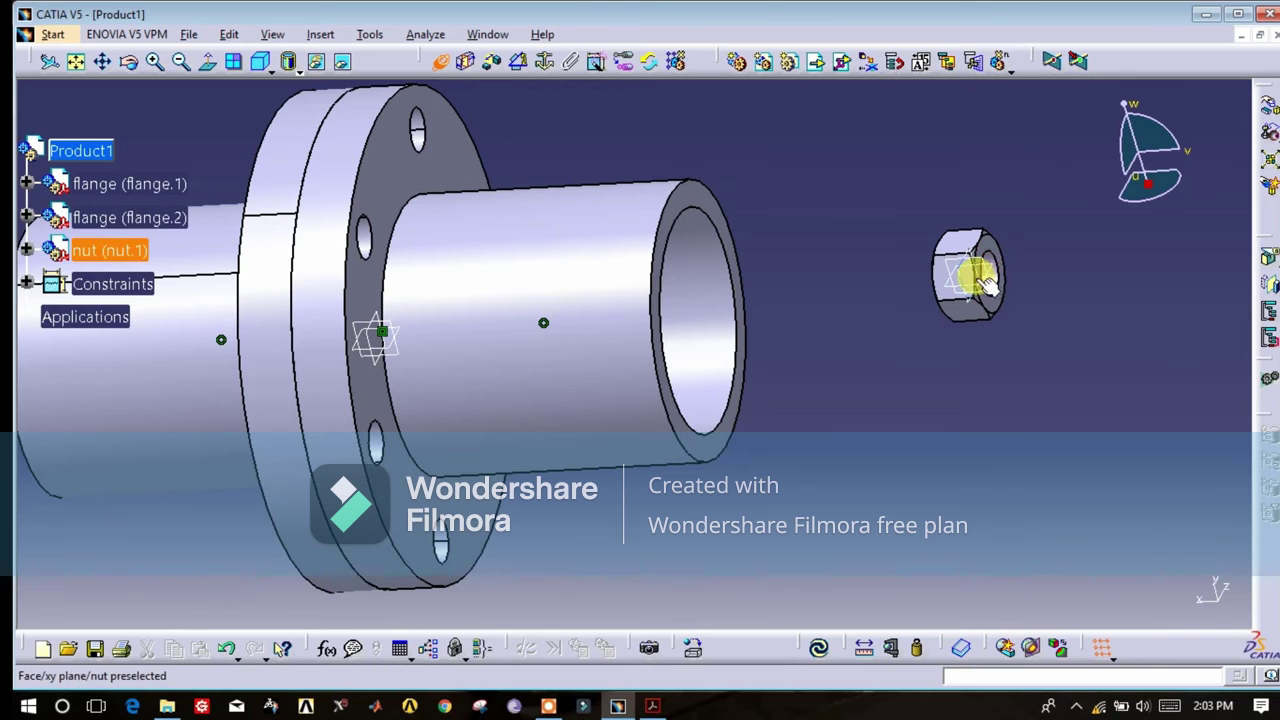
pyautogui.moveTo(975, 278); pyautogui.dragTo(826, 186, button='middle')
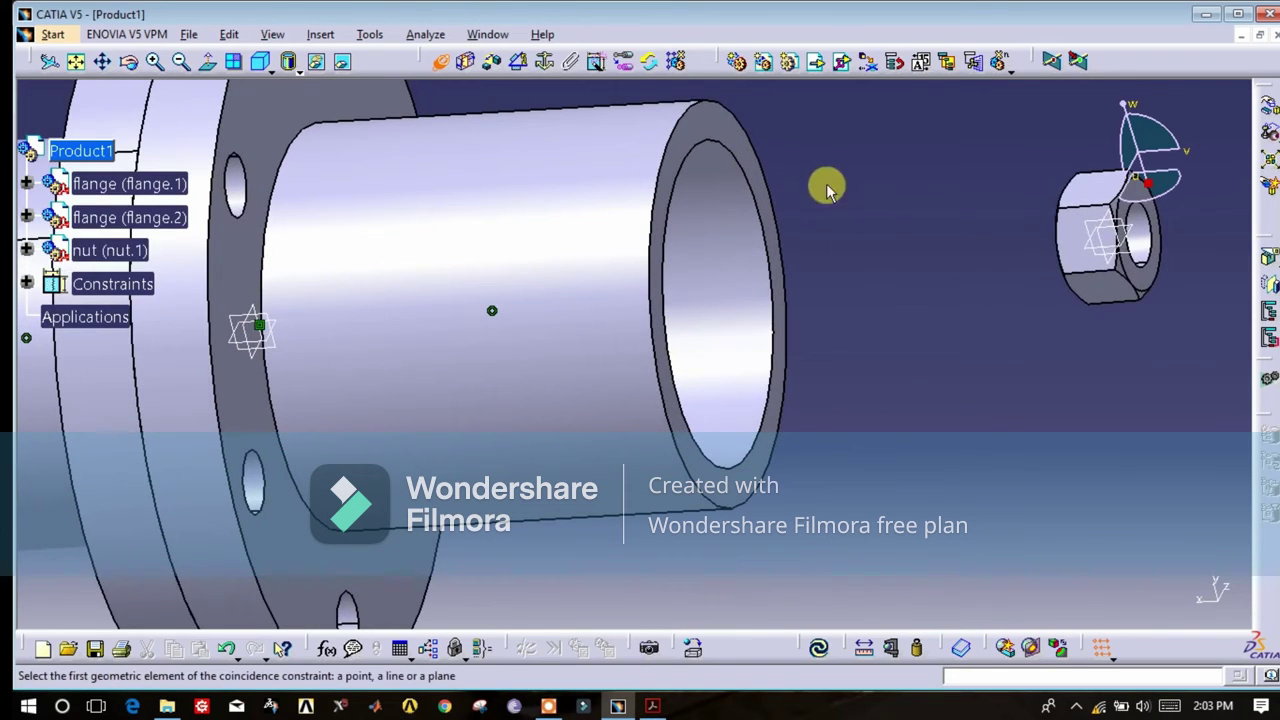
pyautogui.click(1147, 240)
pyautogui.click(234, 177)
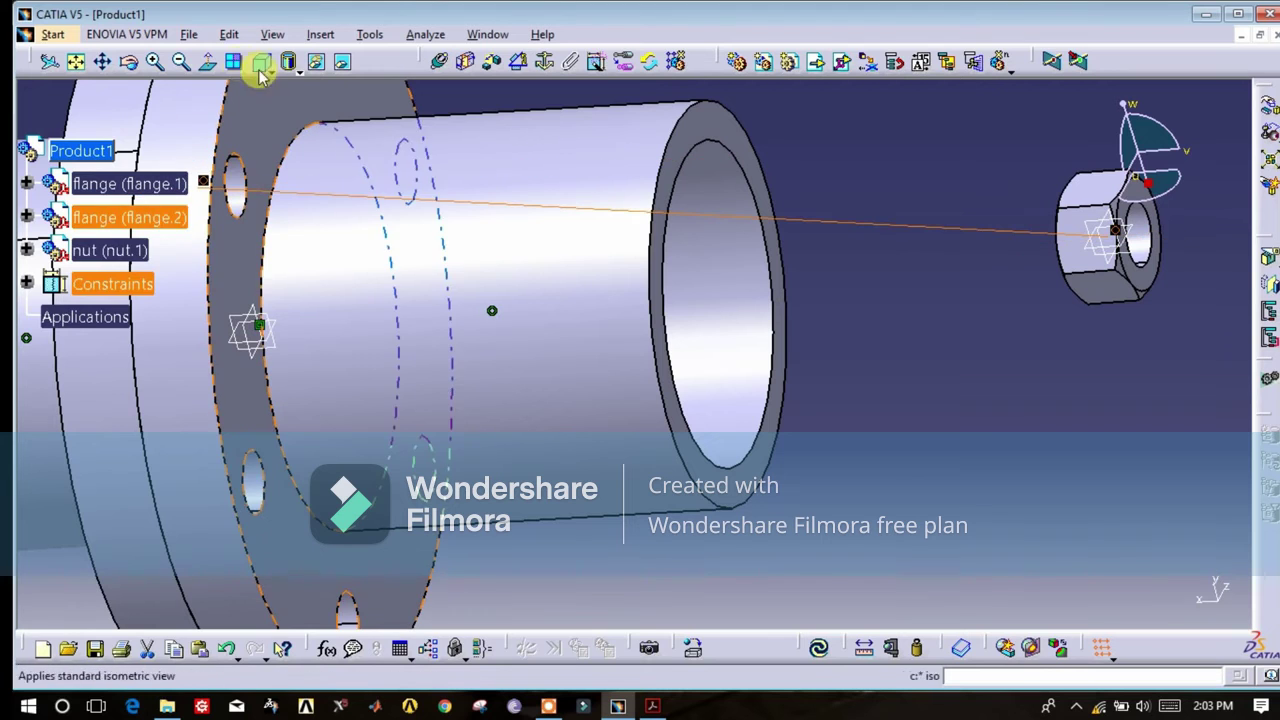
pyautogui.click(816, 646)
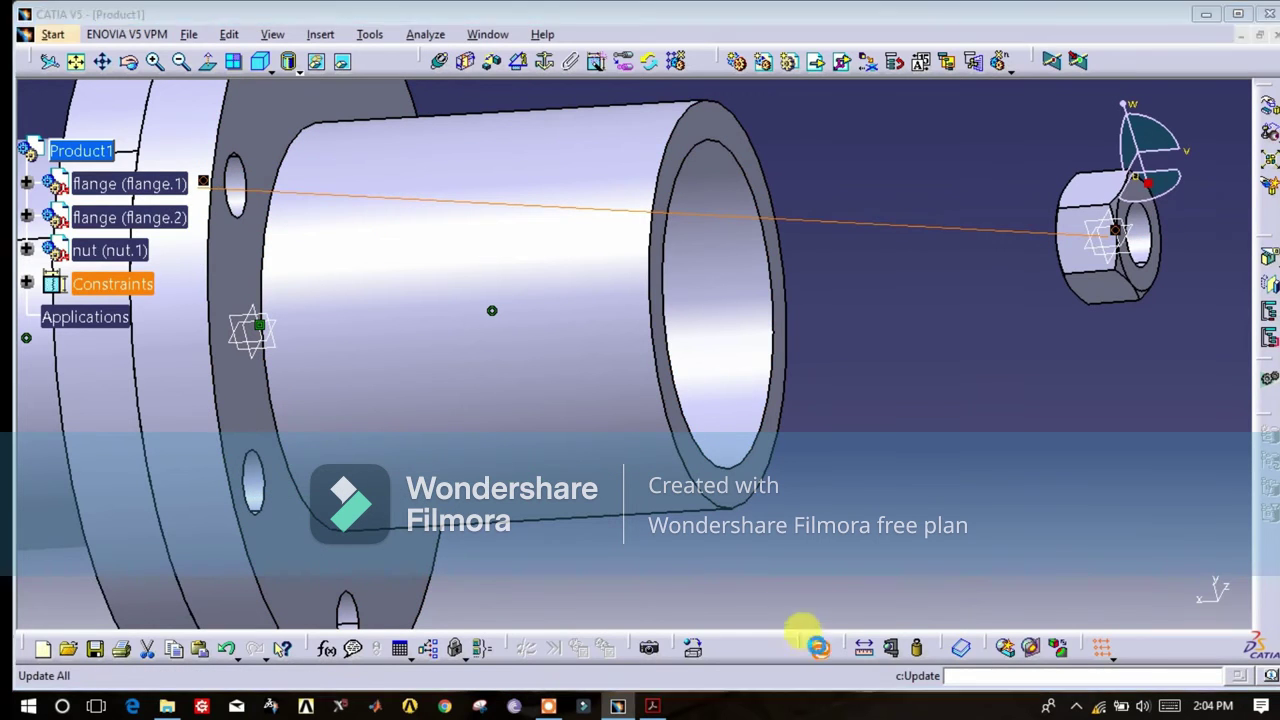